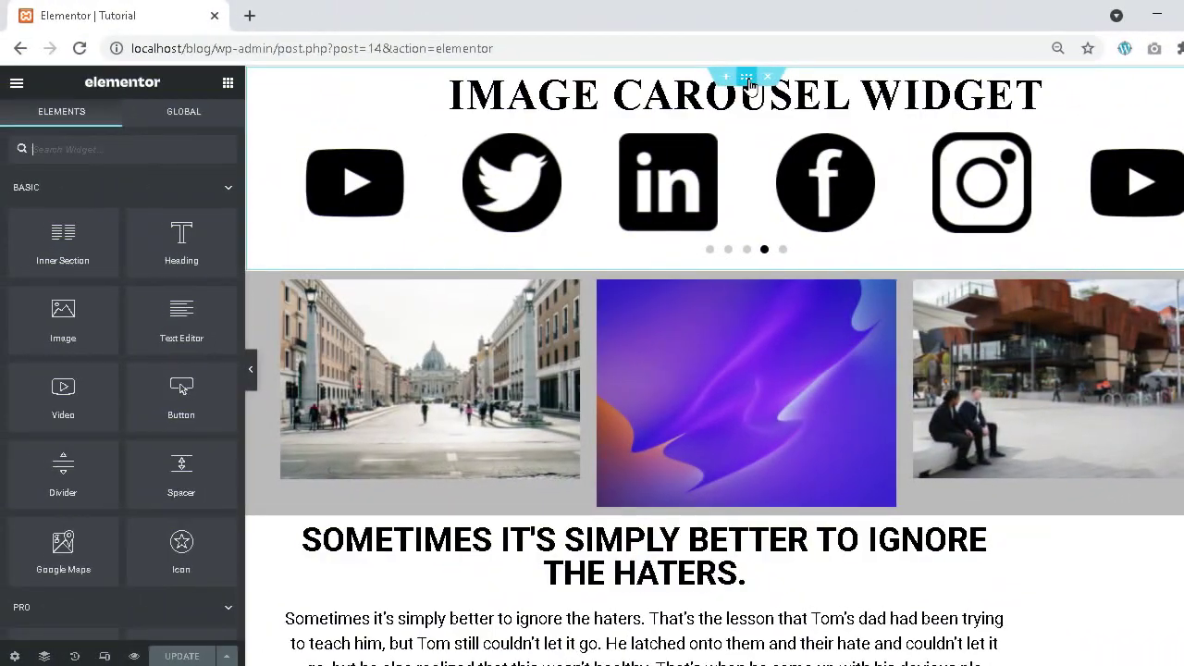
- Open the settings of the top section, its Image Carousel Widget heading and its icon carousel one after another
{"action": "left_click", "coordinate": [748, 80]}
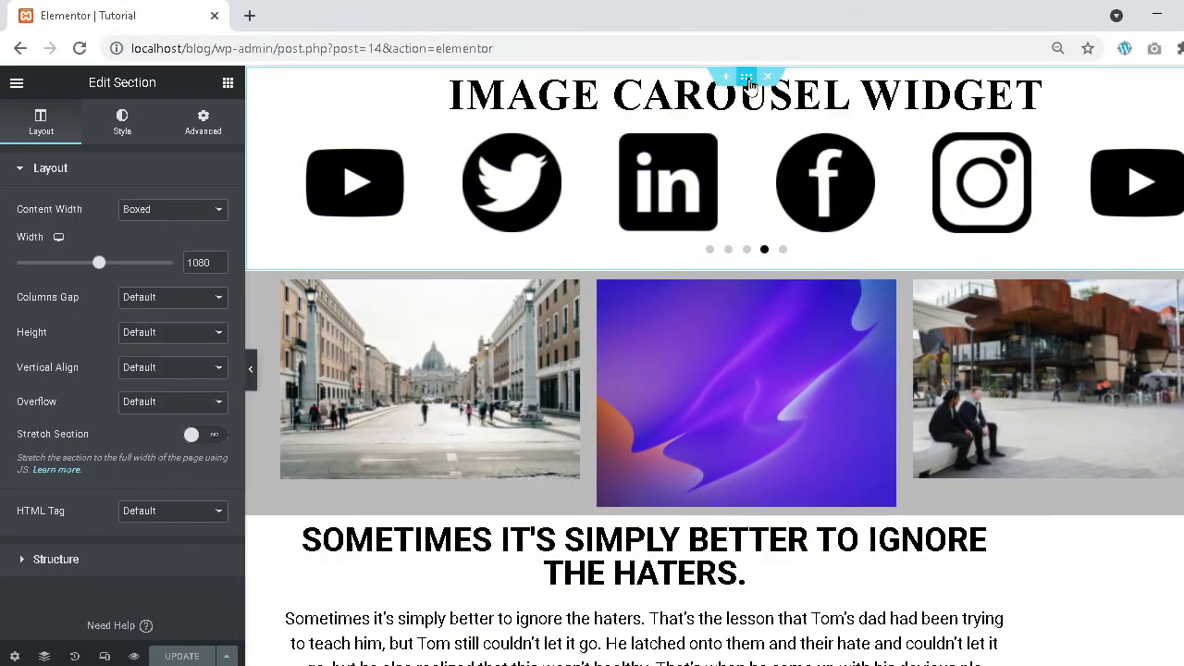
{"action": "left_click", "coordinate": [670, 99]}
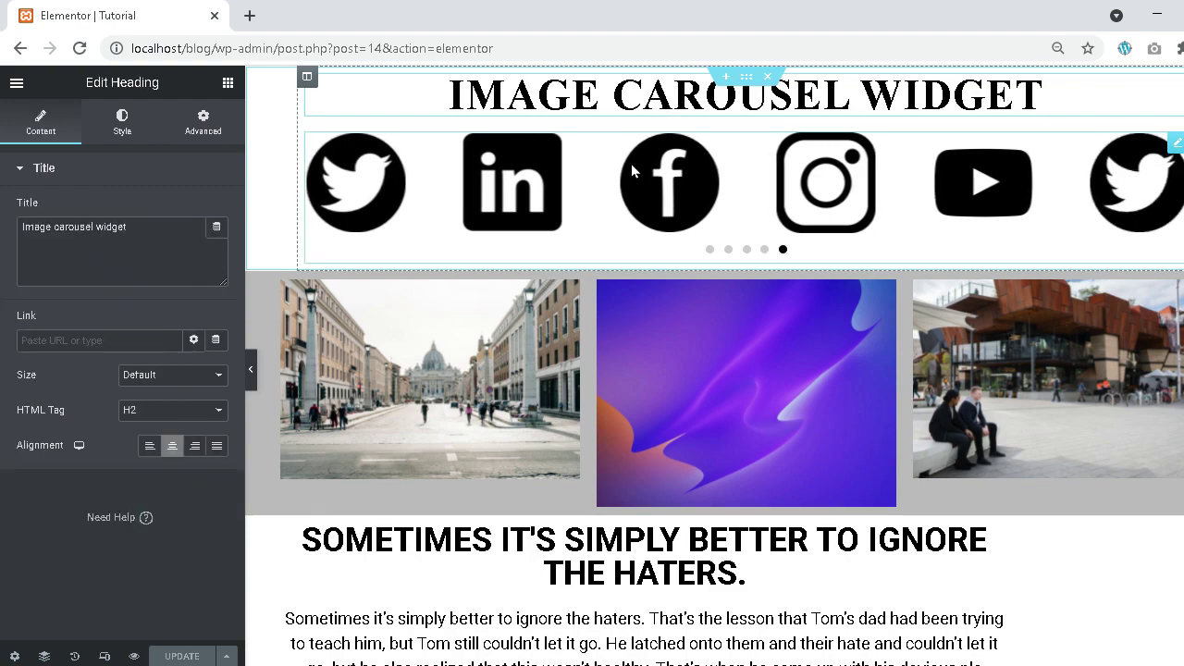
{"action": "left_click", "coordinate": [623, 185]}
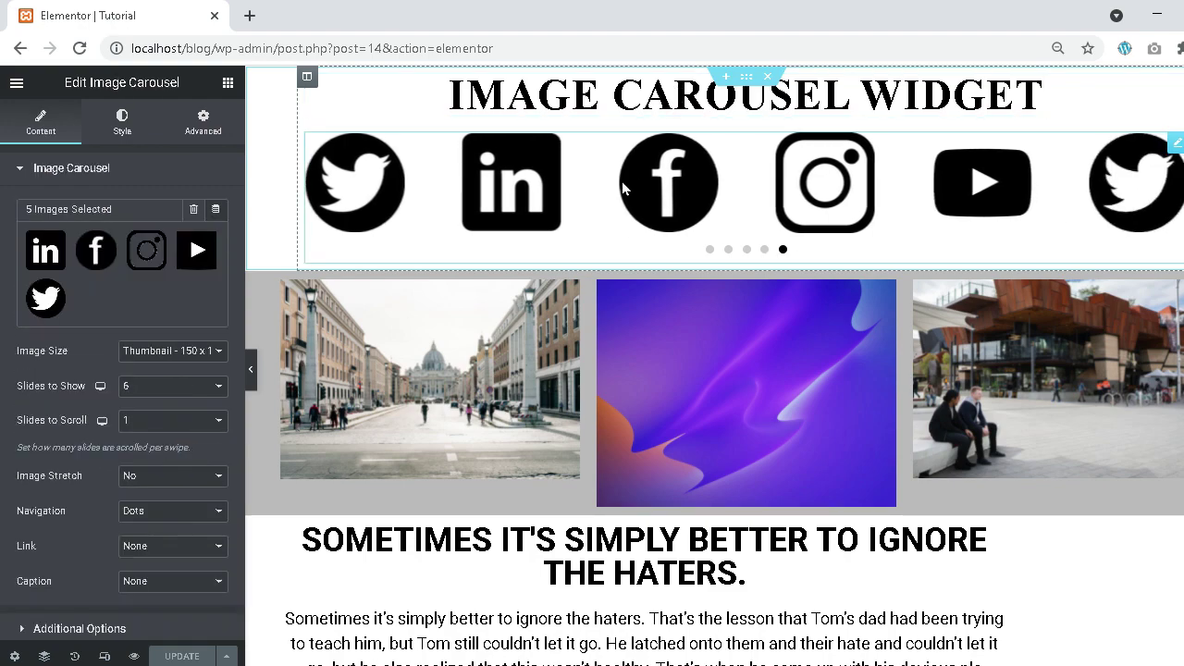
- Reduce the top section's boxed content width to 770 and preview it with the editor sidebar hidden
{"action": "left_click", "coordinate": [749, 81]}
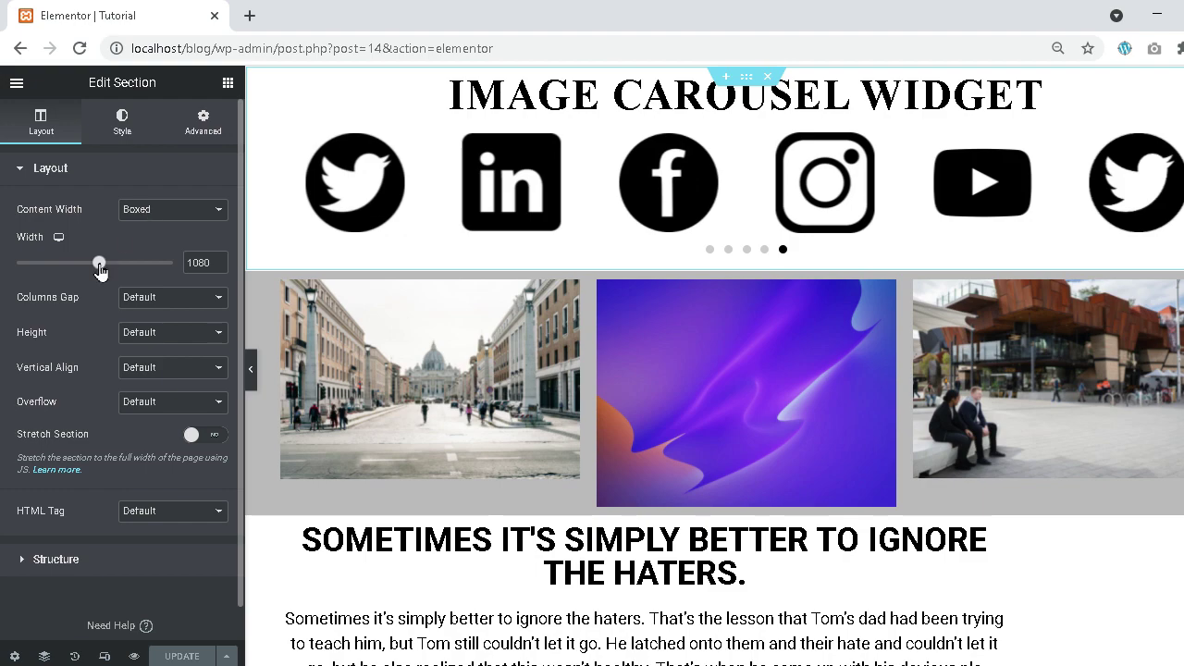
{"action": "left_click_drag", "start_coordinate": [100, 269], "coordinate": [55, 294]}
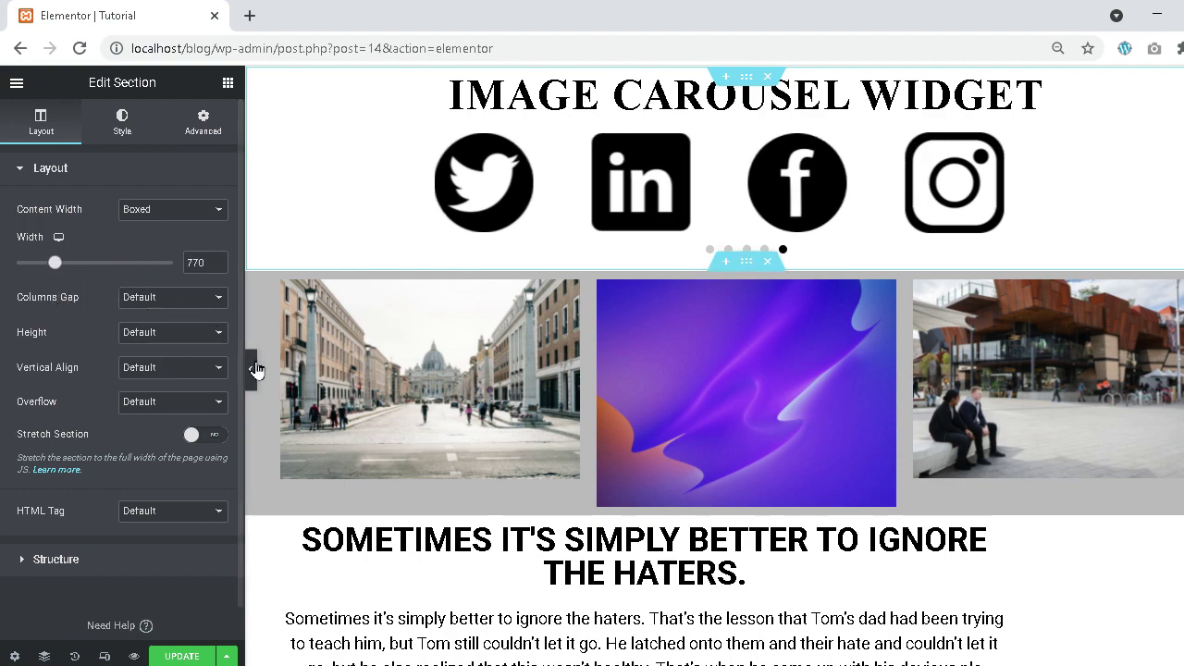
{"action": "left_click", "coordinate": [256, 370]}
{"action": "left_click", "coordinate": [9, 372]}
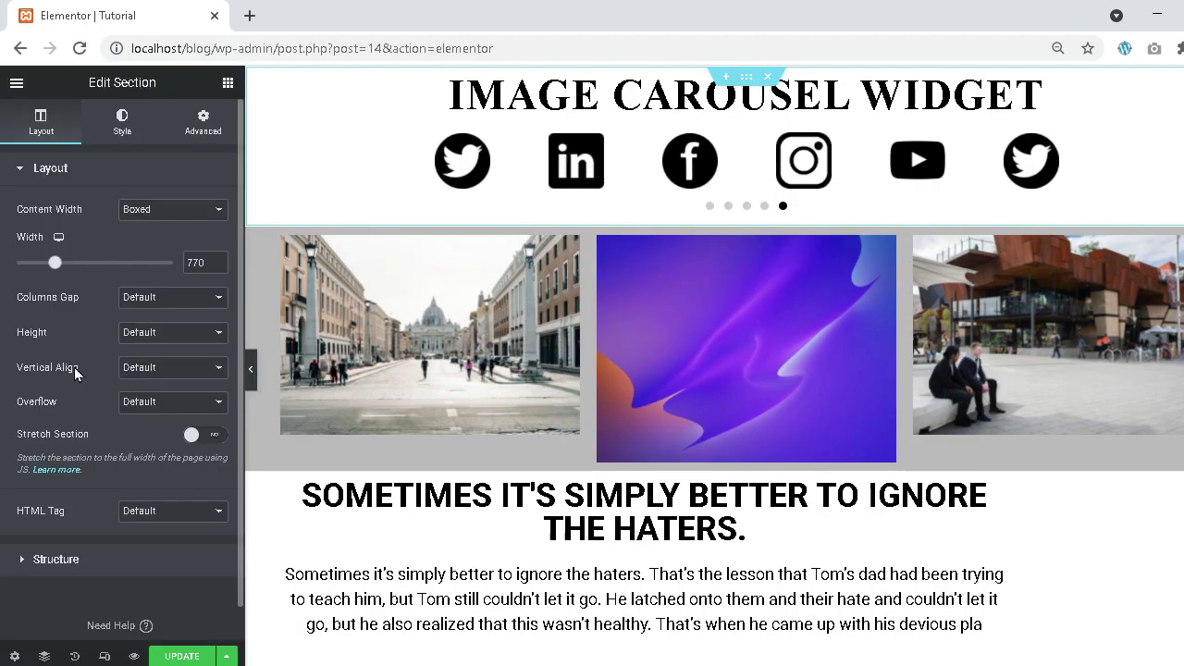
- Set the top section's content width to Full Width and preview it with the editor sidebar hidden
{"action": "left_click", "coordinate": [143, 211]}
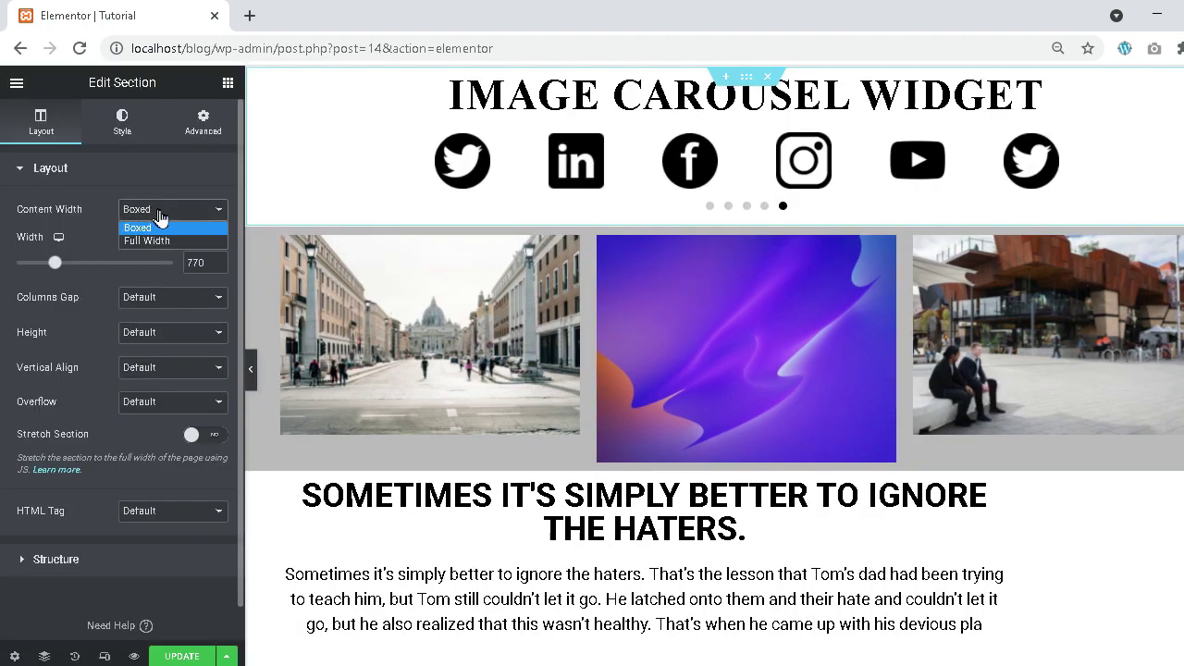
{"action": "left_click", "coordinate": [169, 242]}
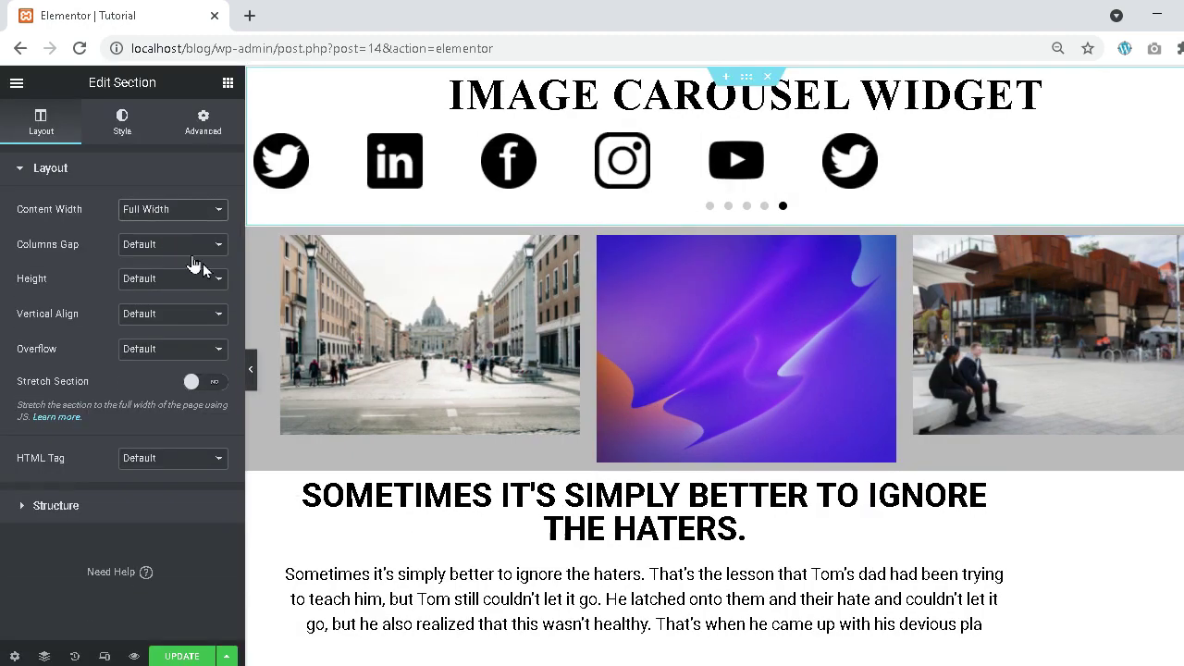
{"action": "left_click", "coordinate": [251, 370]}
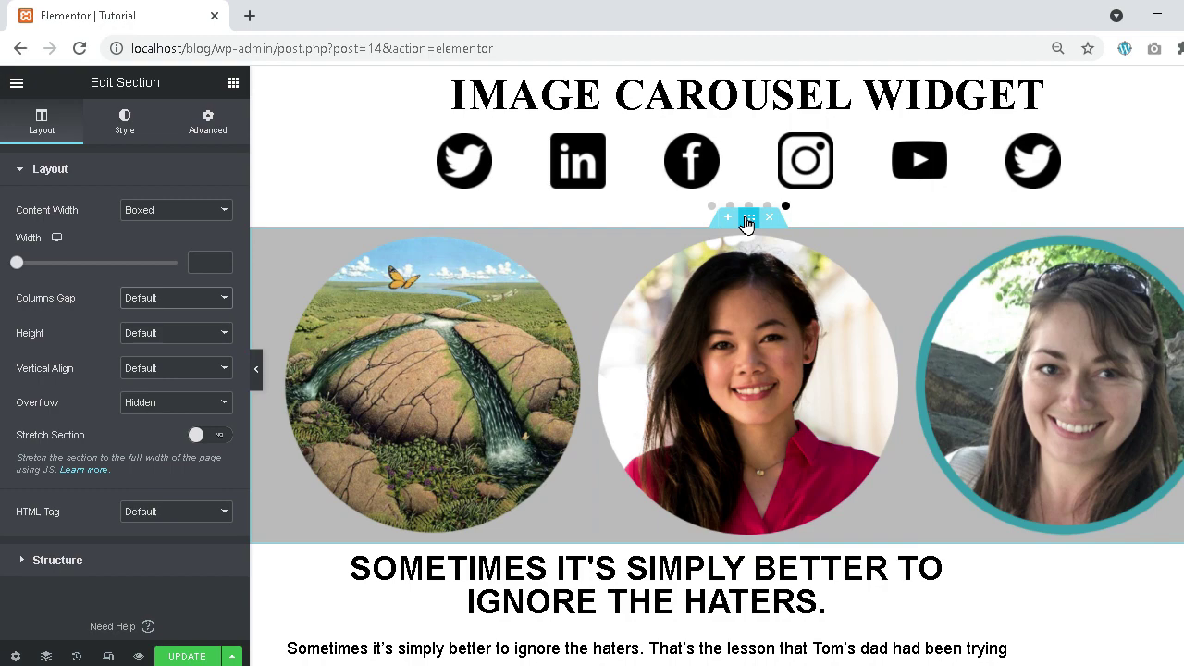
- Try the No Gap, Narrow, Extended, Wide and Wider column gap presets in turn on the grey image section
{"action": "left_click", "coordinate": [190, 305]}
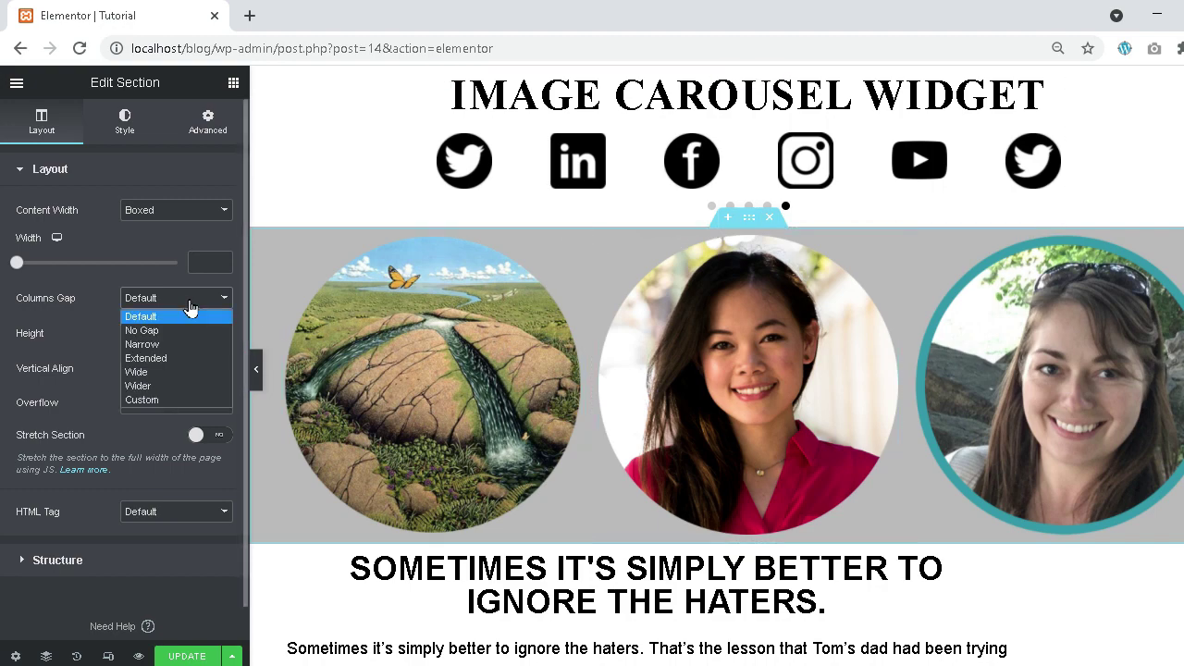
{"action": "left_click", "coordinate": [176, 331]}
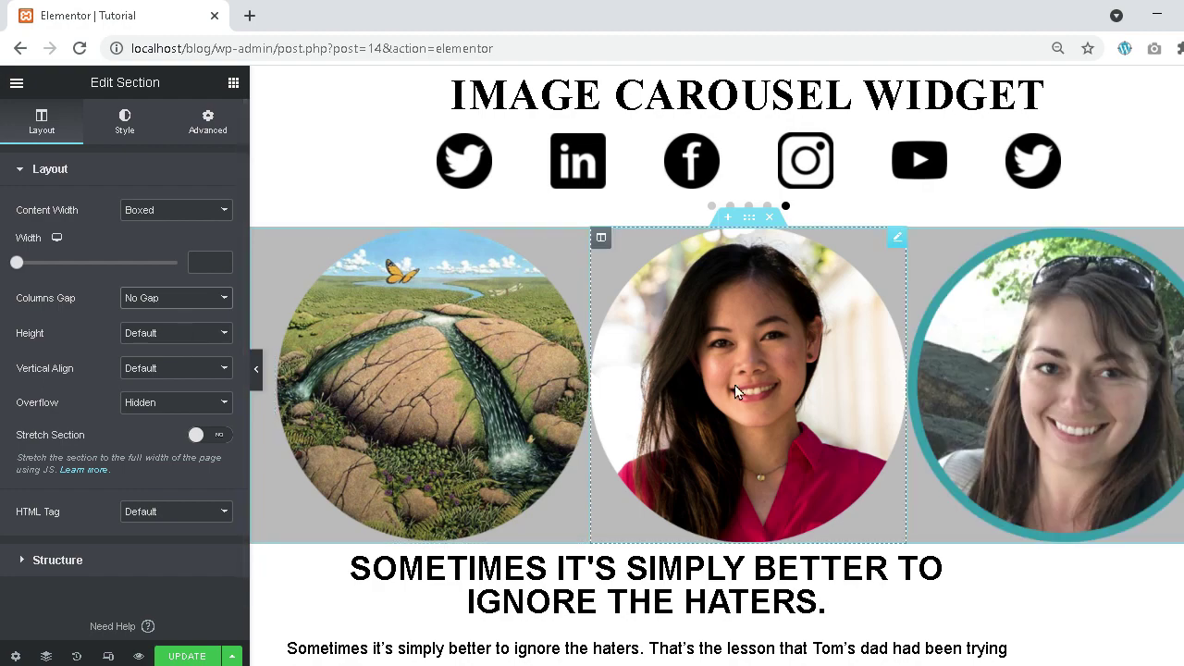
{"action": "left_click", "coordinate": [192, 306]}
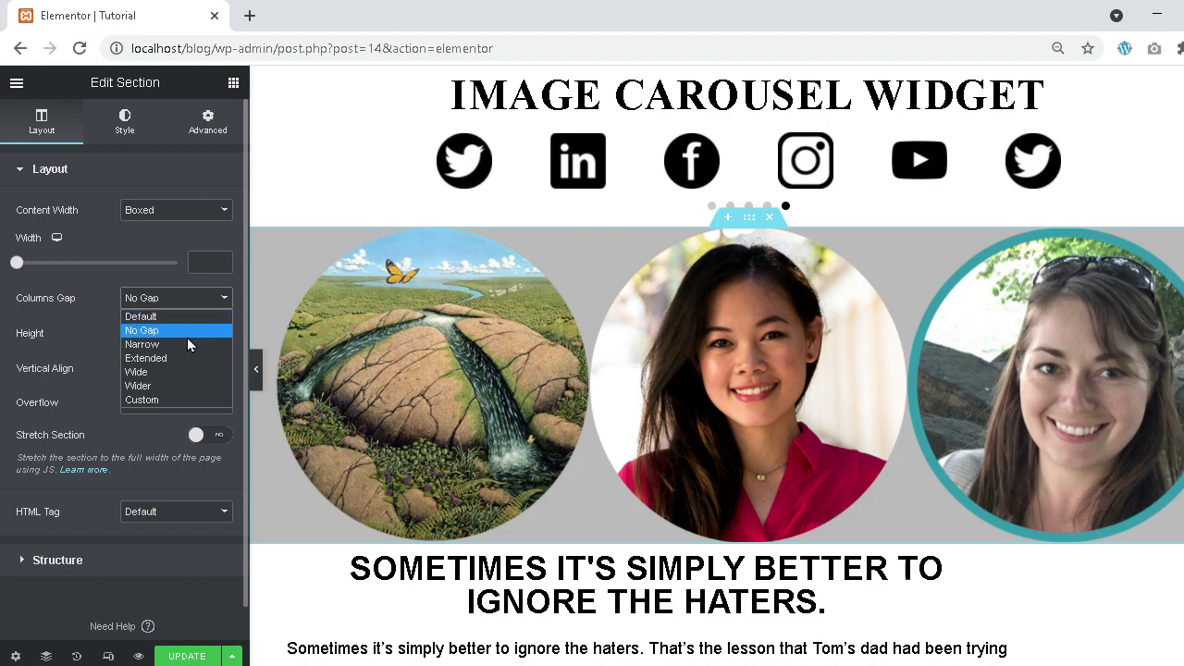
{"action": "left_click", "coordinate": [186, 342]}
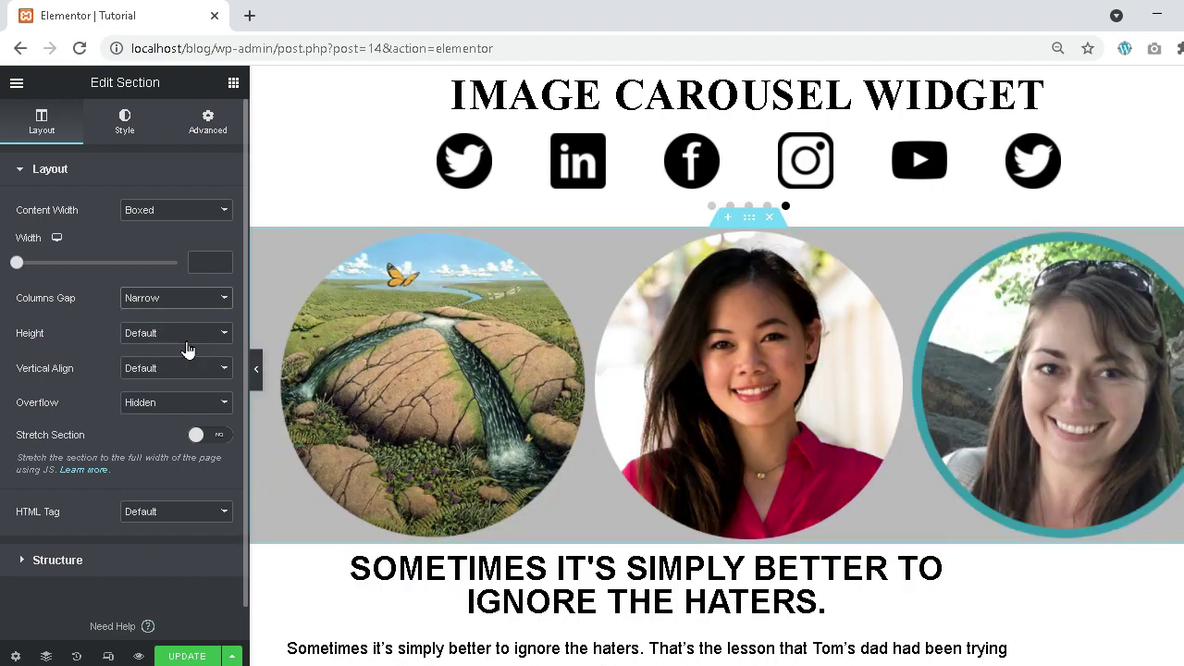
{"action": "left_click", "coordinate": [187, 307]}
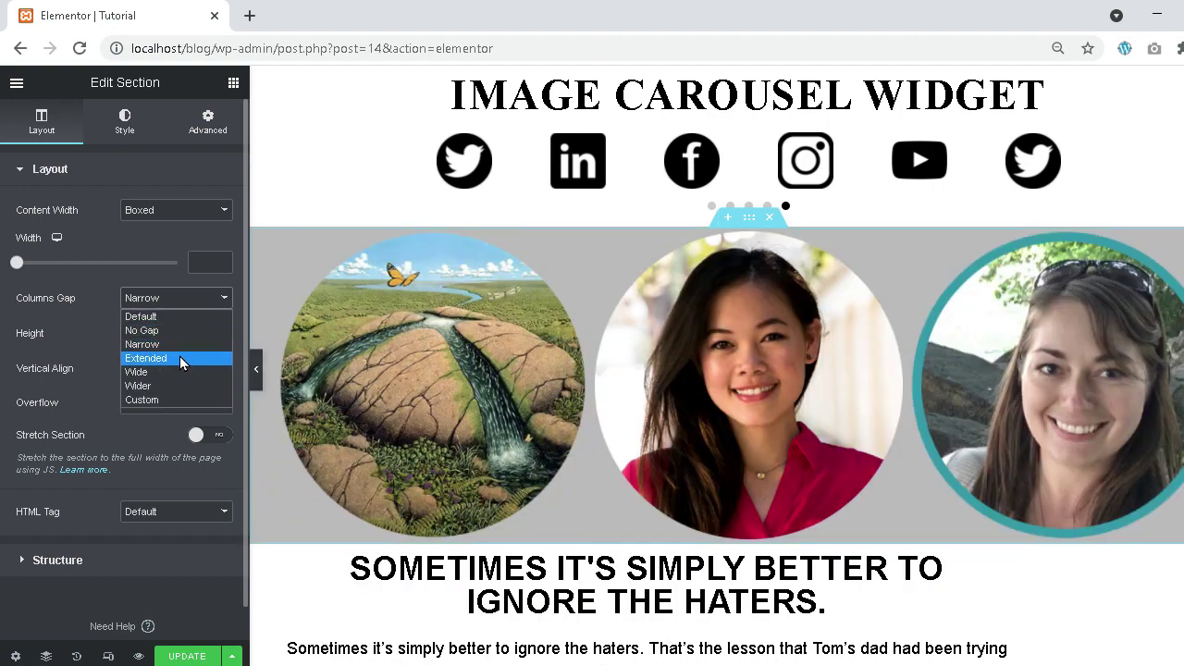
{"action": "left_click", "coordinate": [179, 357]}
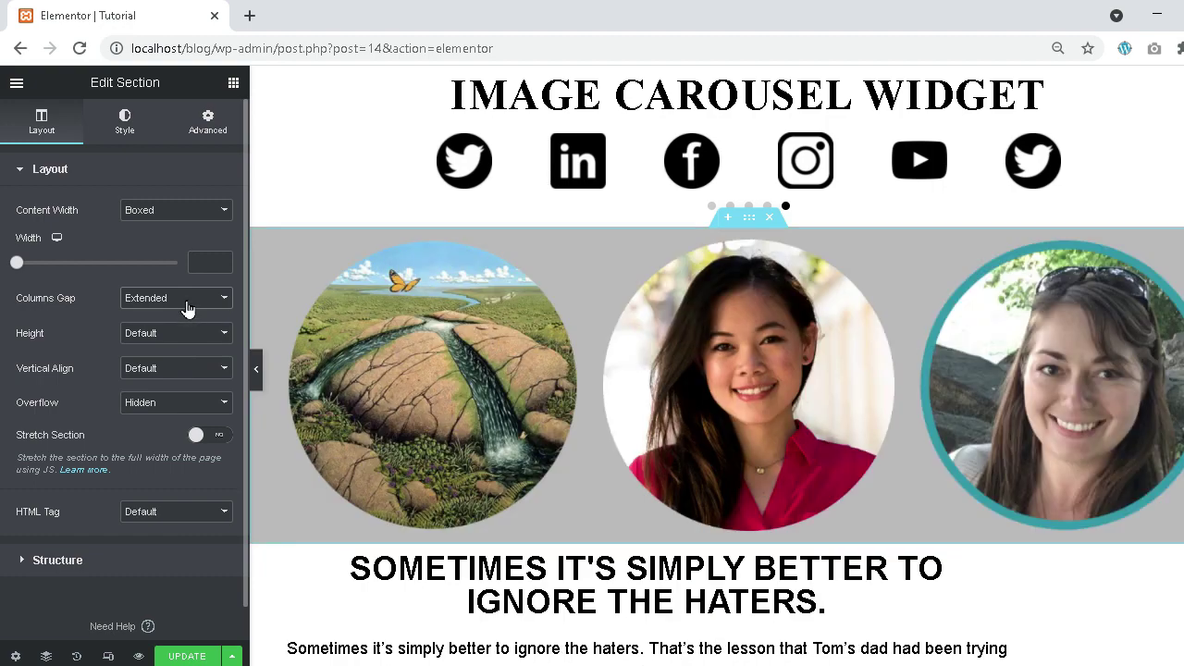
{"action": "left_click", "coordinate": [186, 308]}
{"action": "left_click", "coordinate": [180, 370]}
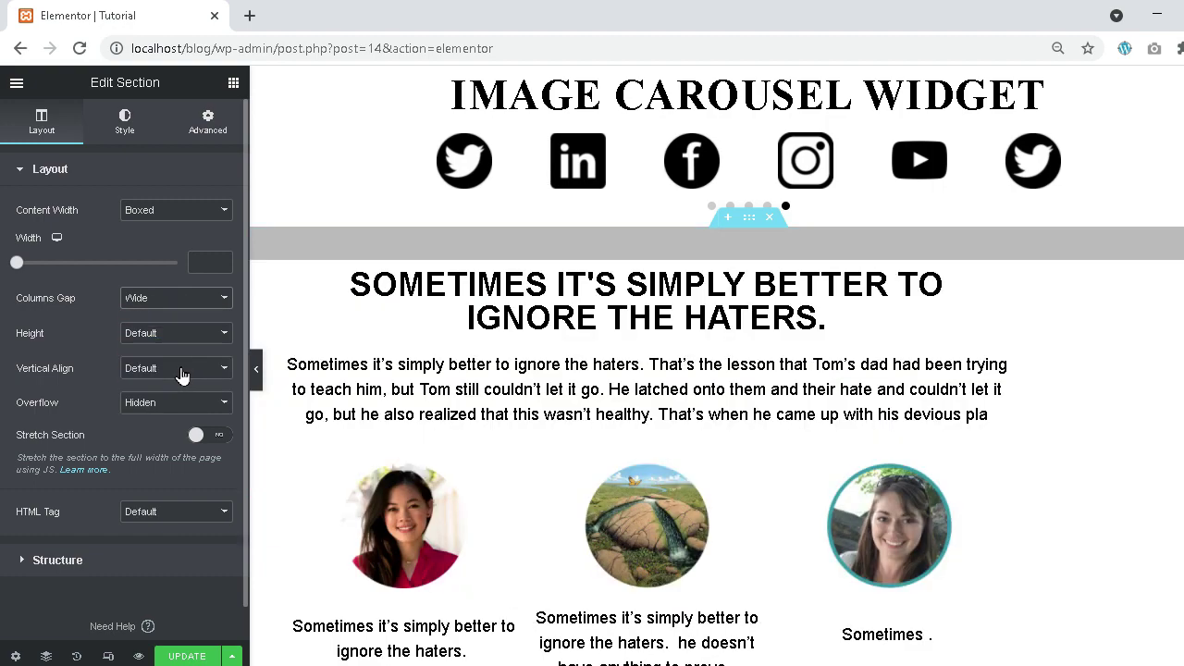
{"action": "left_click", "coordinate": [194, 308]}
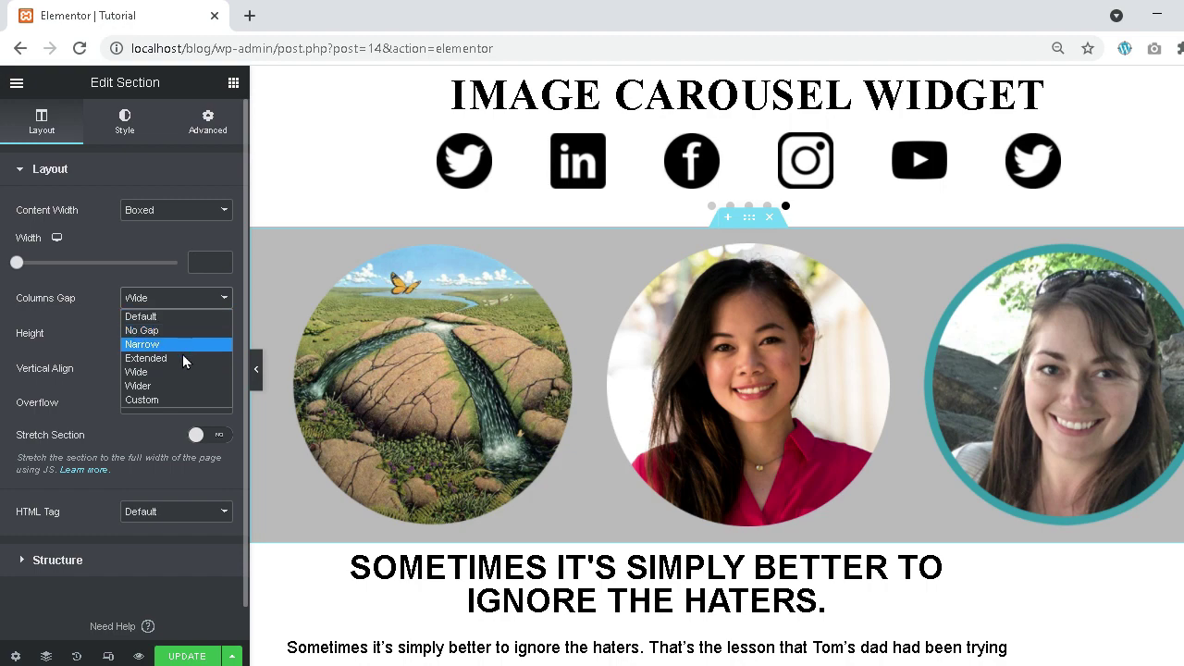
{"action": "left_click", "coordinate": [180, 385]}
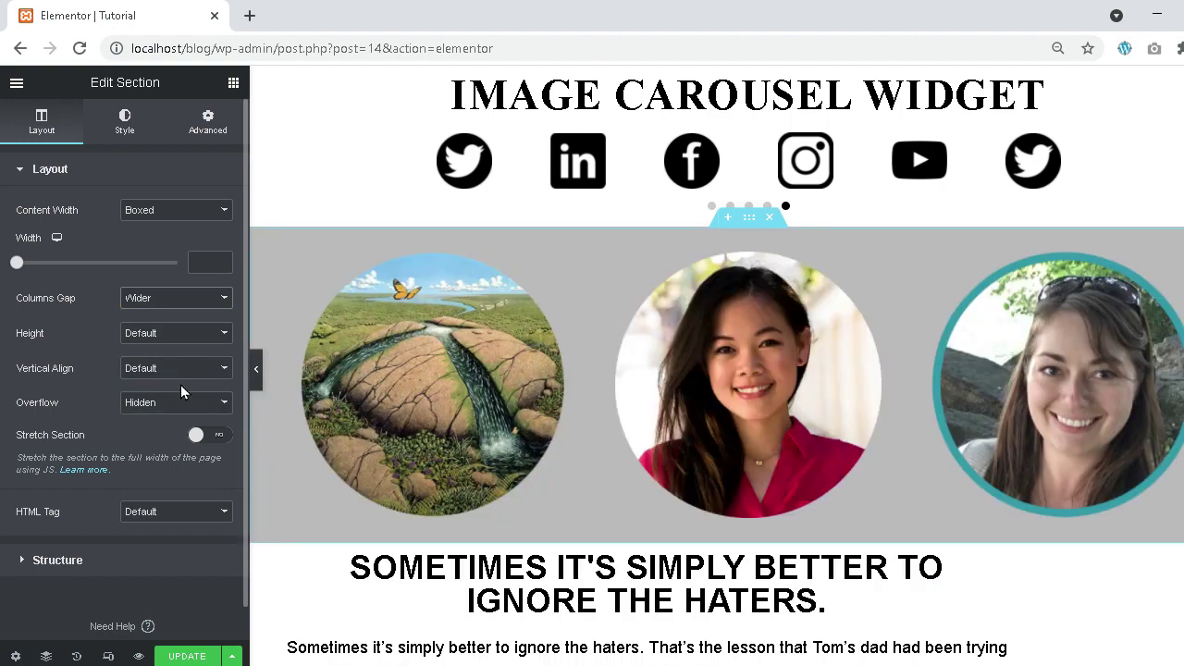
- Give the grey image section a custom columns gap of 78 px
{"action": "left_click", "coordinate": [200, 309]}
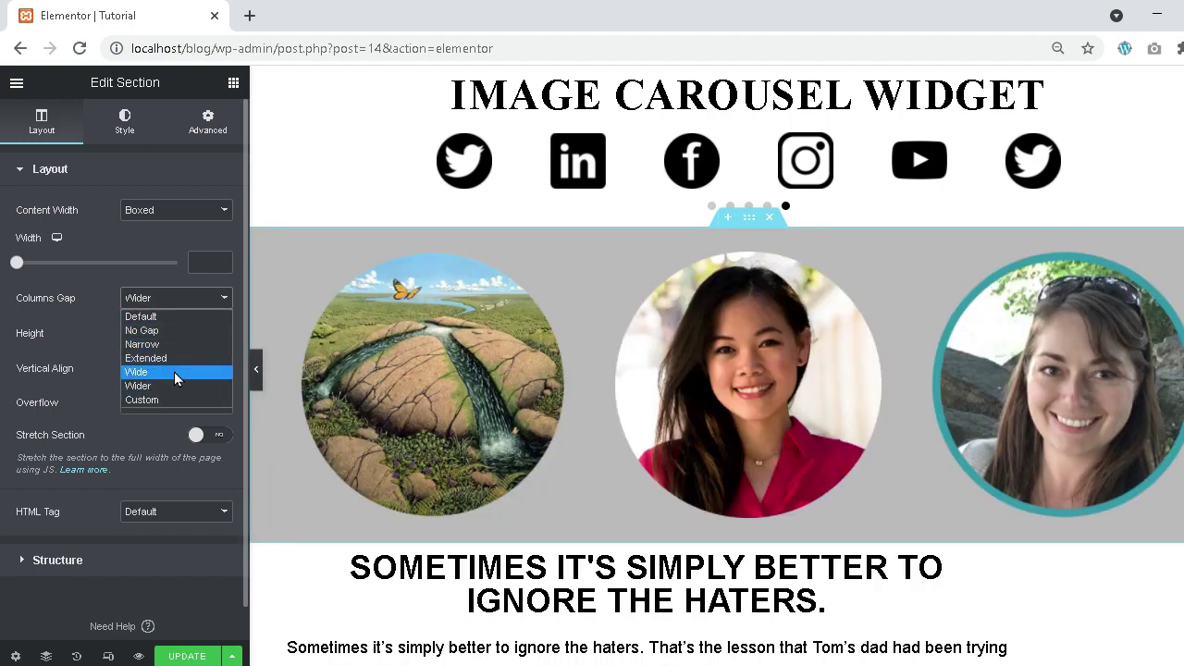
{"action": "left_click", "coordinate": [175, 400]}
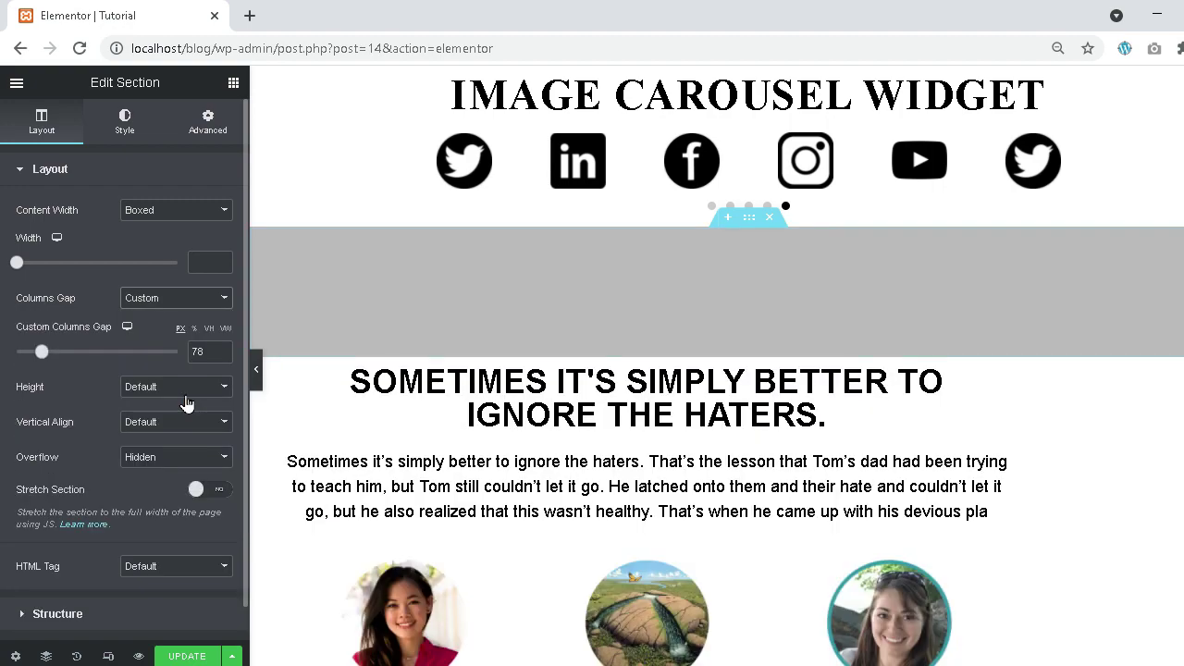
{"action": "mouse_move", "coordinate": [21, 352]}
{"action": "left_mouse_down"}
{"action": "mouse_move", "coordinate": [57, 358]}
{"action": "mouse_move", "coordinate": [43, 358]}
{"action": "left_mouse_up"}
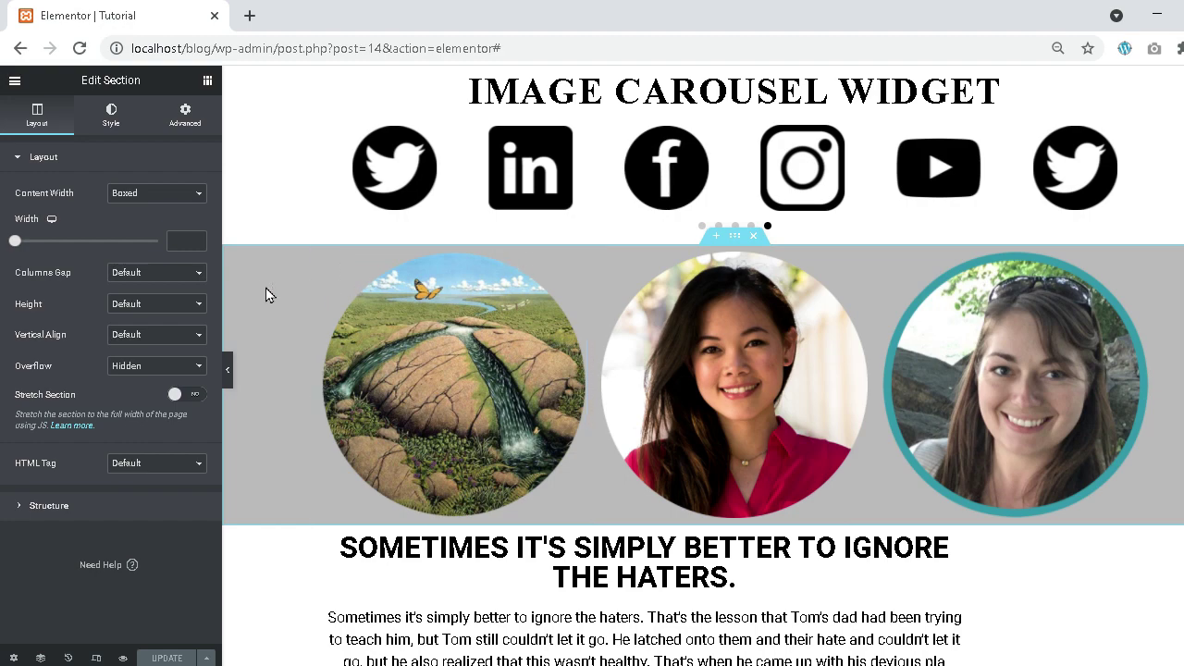
- Set the grey image section's height to Fit To Screen
{"action": "left_click", "coordinate": [185, 308]}
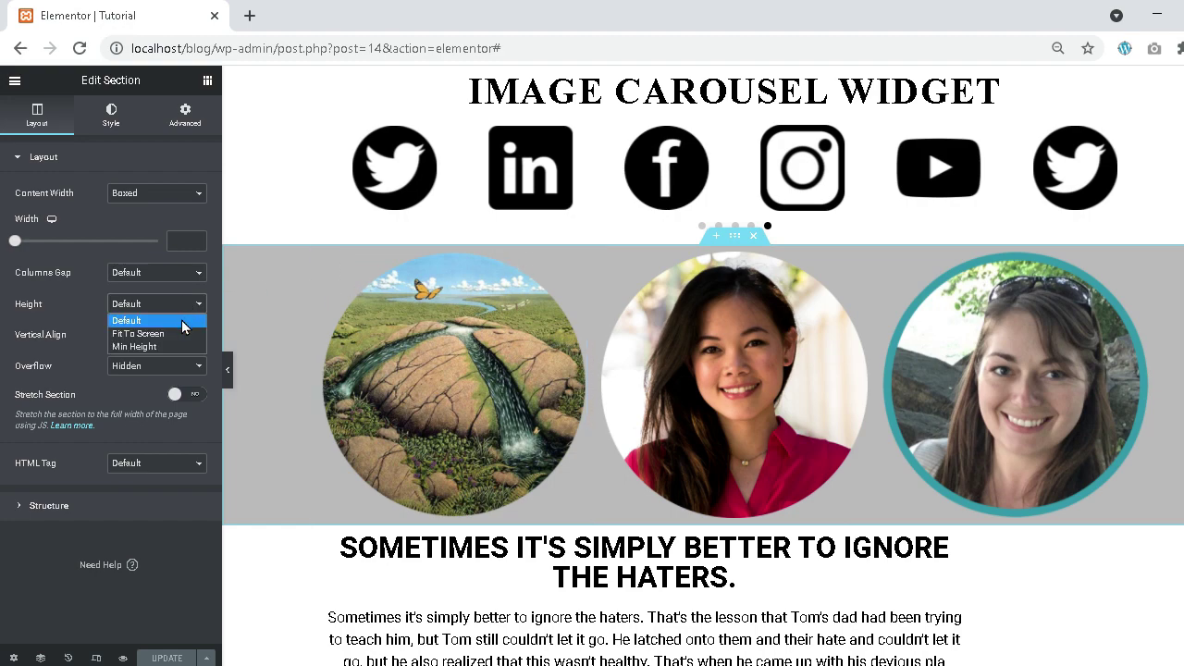
{"action": "left_click", "coordinate": [178, 334]}
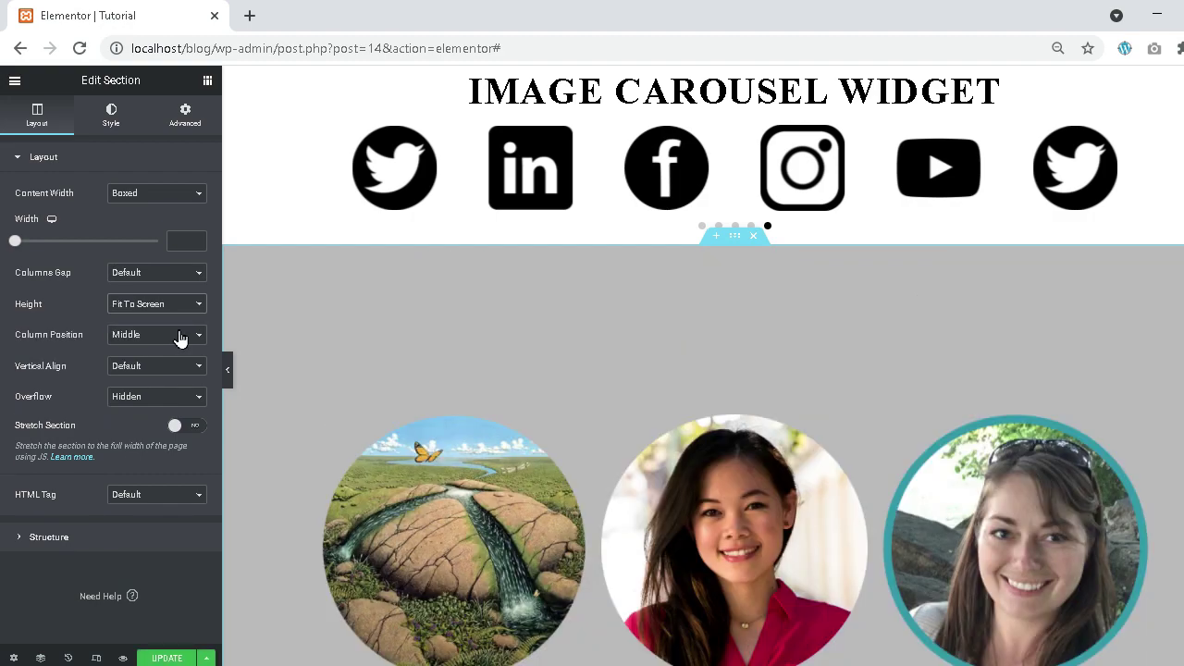
{"action": "scroll", "coordinate": [538, 348], "scroll_direction": "down", "scroll_amount": 2}
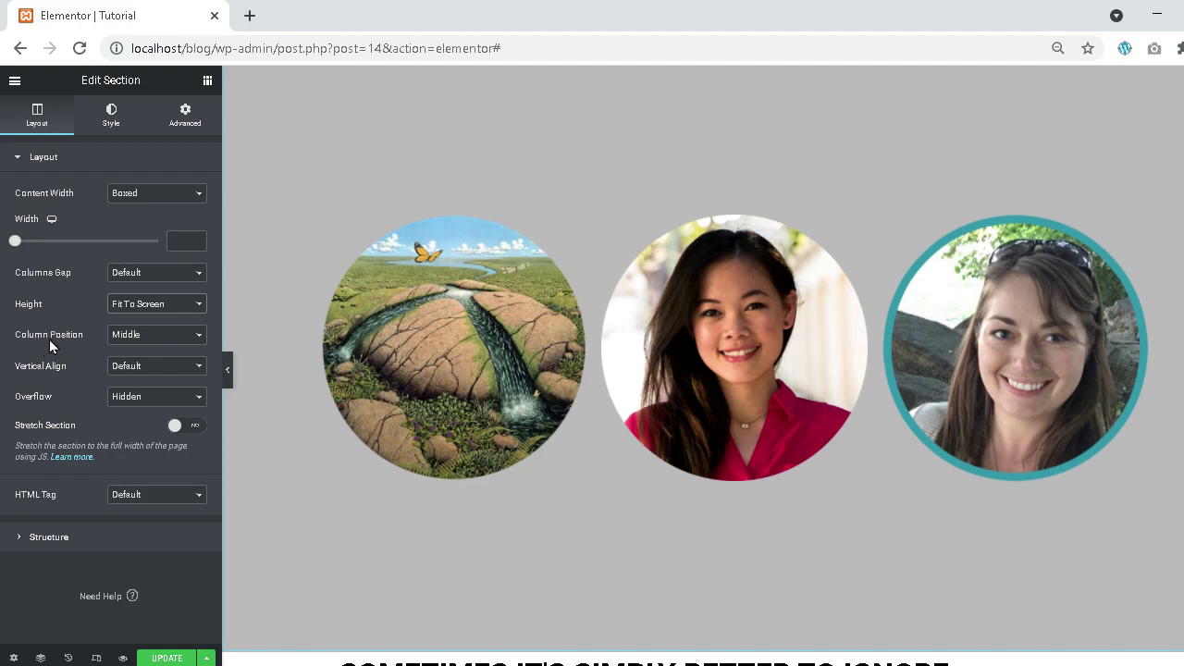
- Try the Stretch, Top, Middle and Bottom column positions in the image section, ending on Middle
{"action": "left_click", "coordinate": [158, 335]}
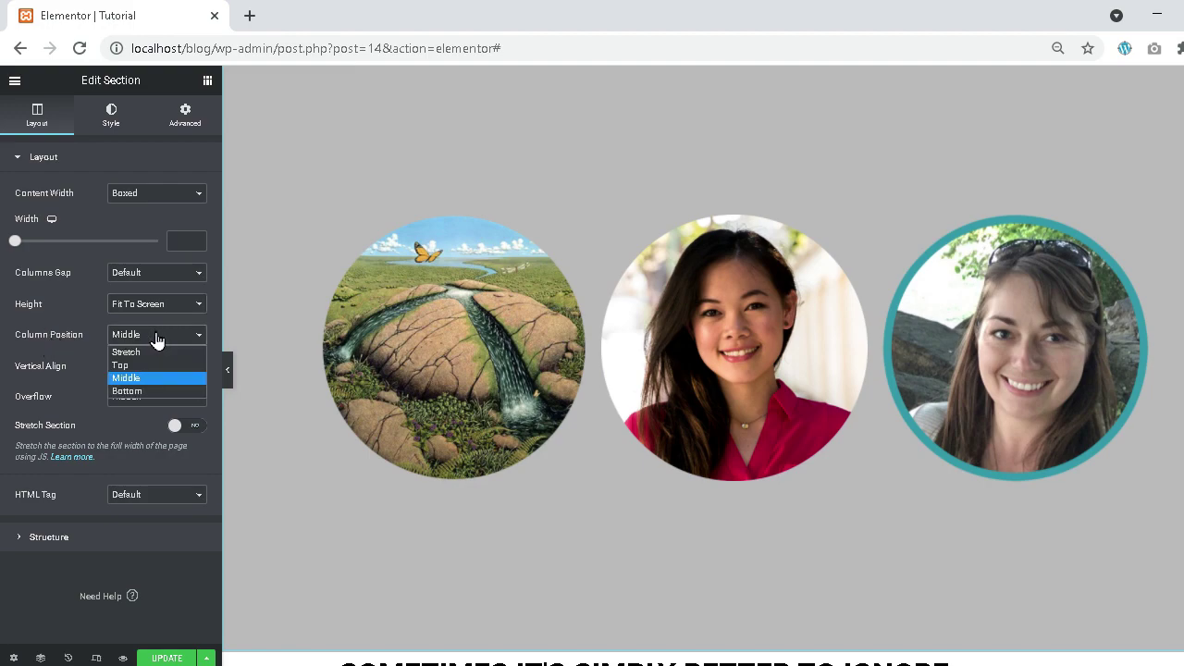
{"action": "left_click", "coordinate": [155, 352]}
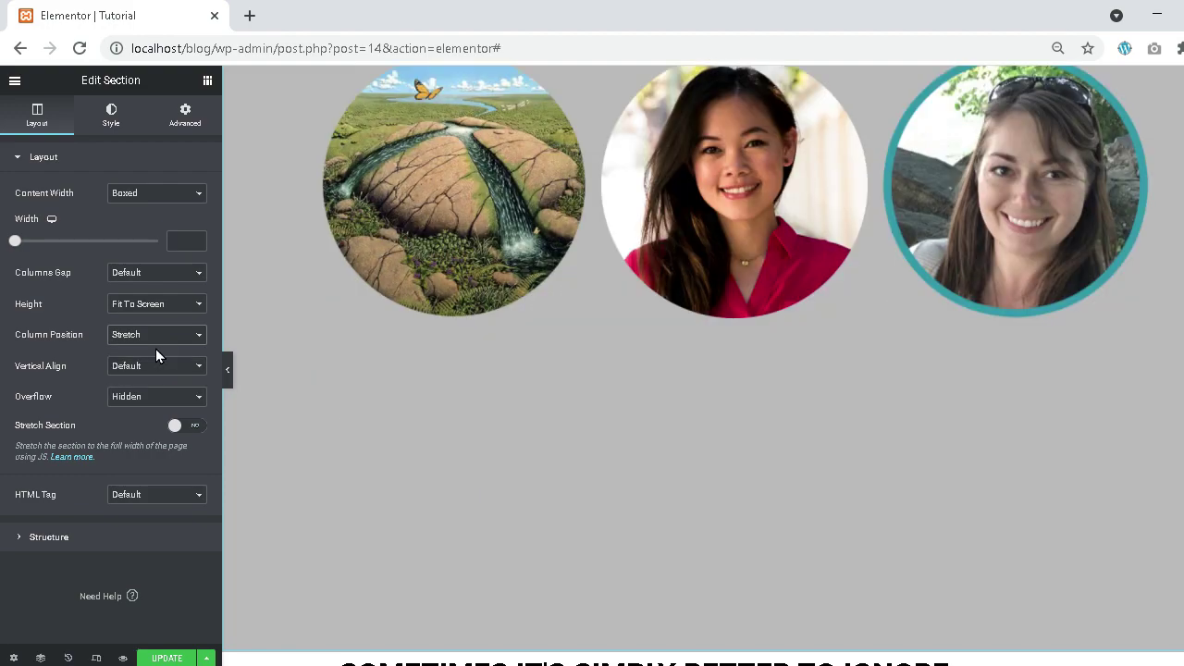
{"action": "left_click", "coordinate": [157, 337]}
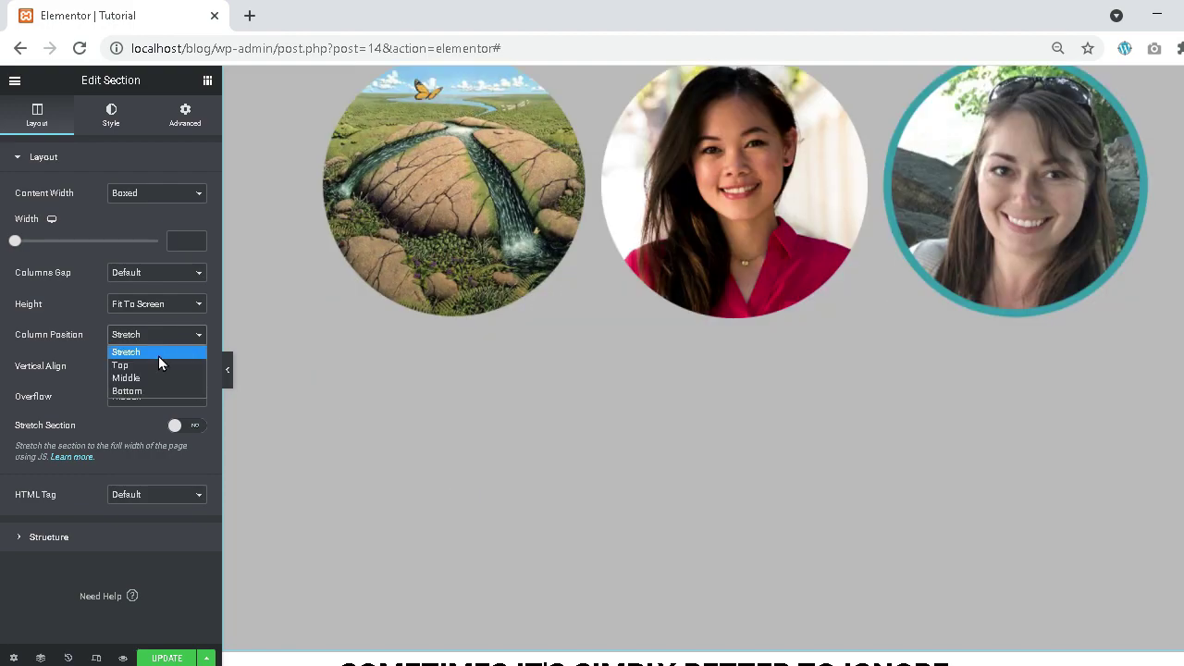
{"action": "left_click", "coordinate": [160, 366]}
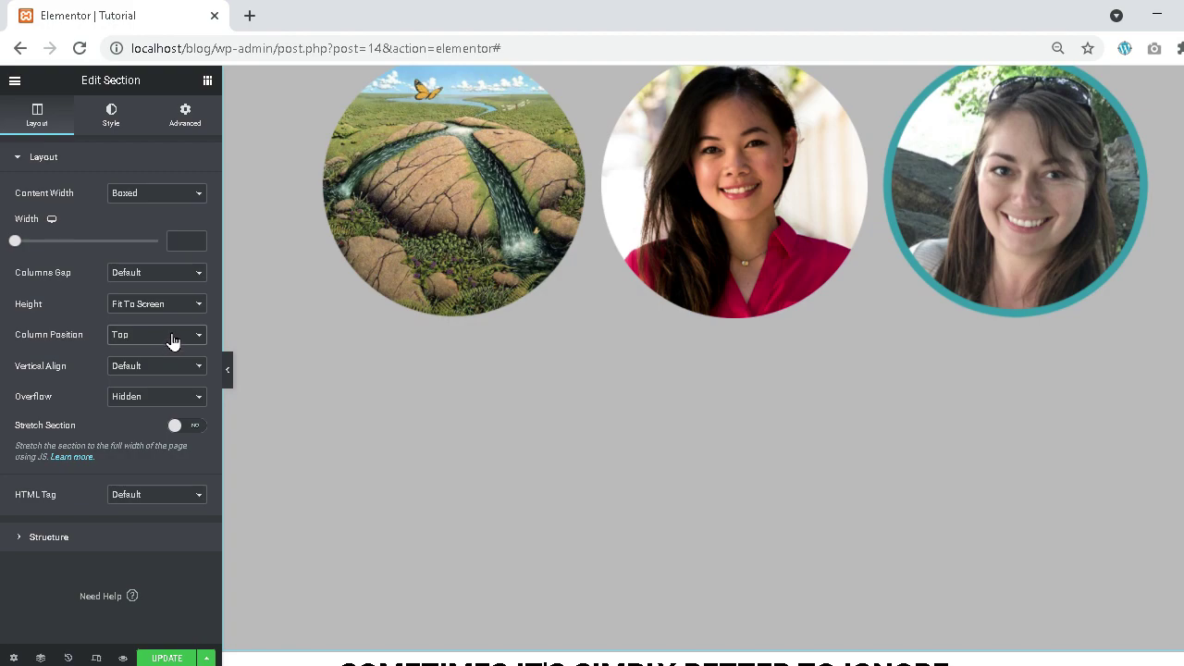
{"action": "left_click", "coordinate": [174, 340]}
{"action": "left_click", "coordinate": [165, 379]}
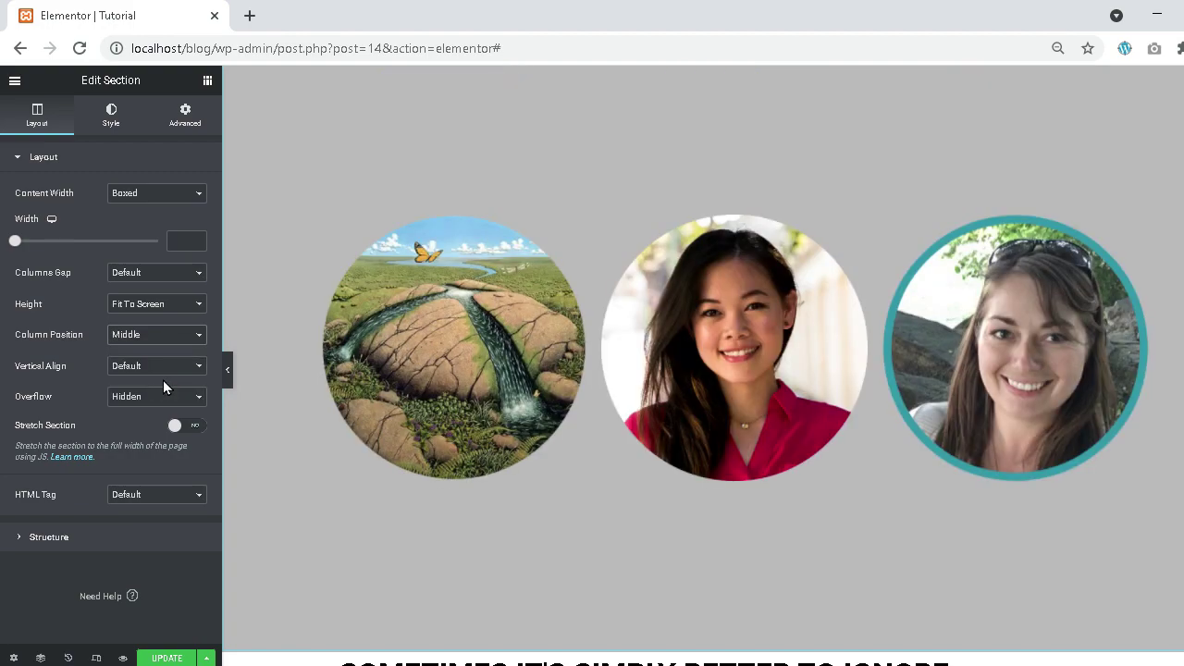
{"action": "left_click", "coordinate": [172, 345]}
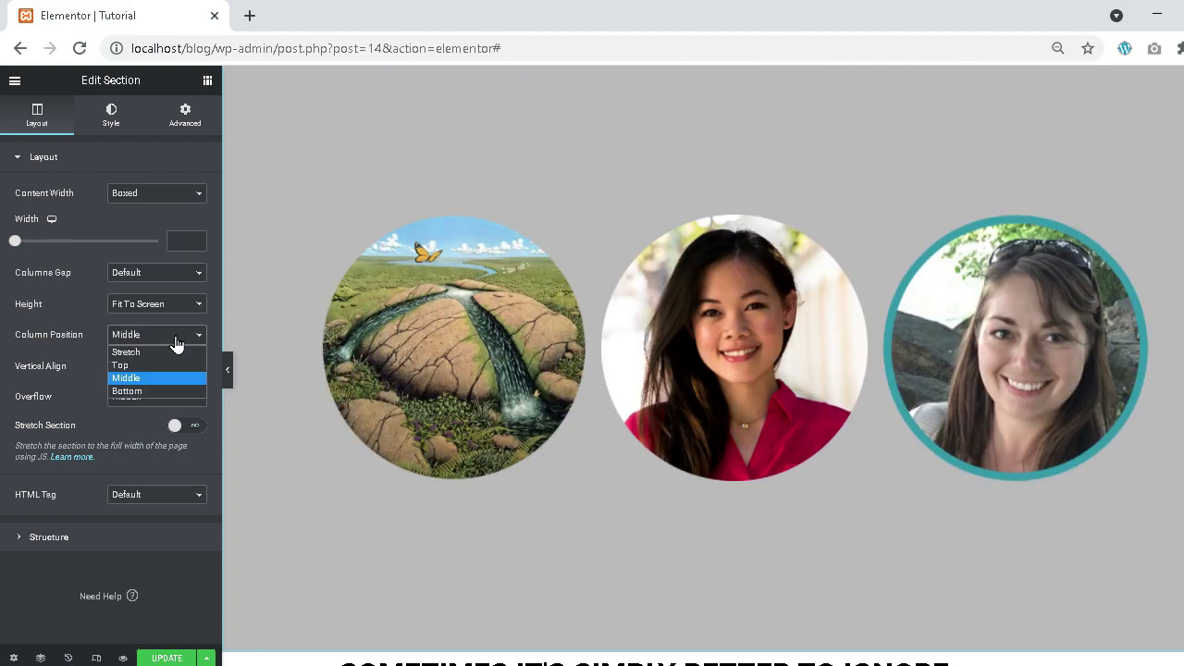
{"action": "left_click", "coordinate": [165, 392]}
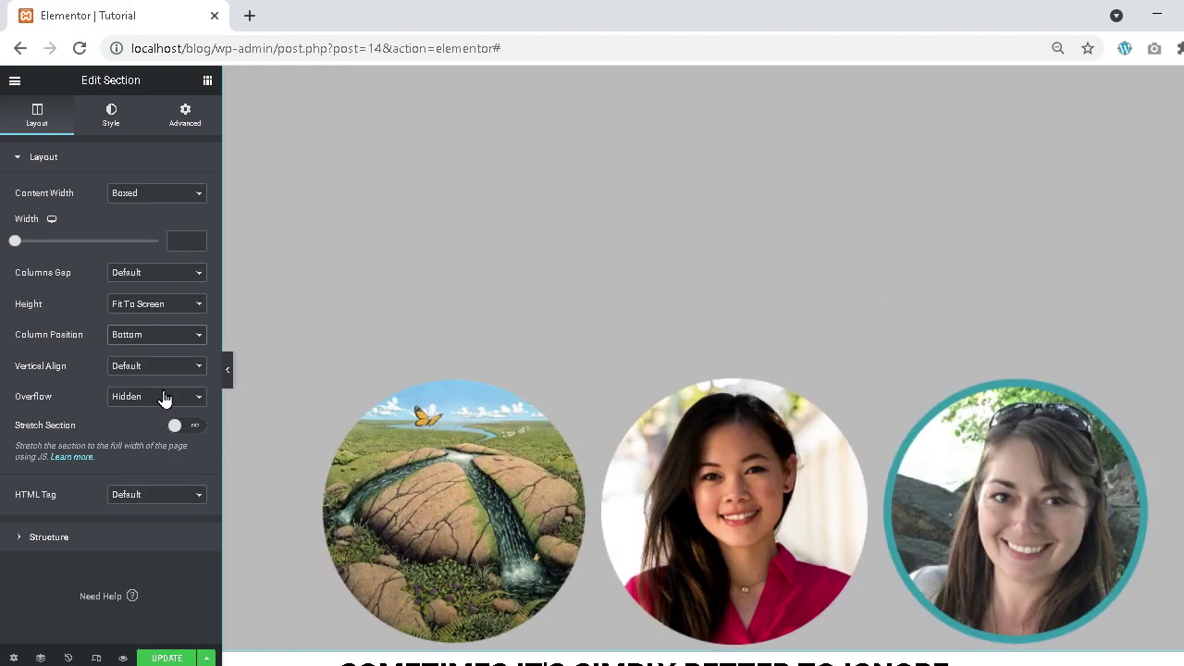
{"action": "left_click", "coordinate": [165, 339]}
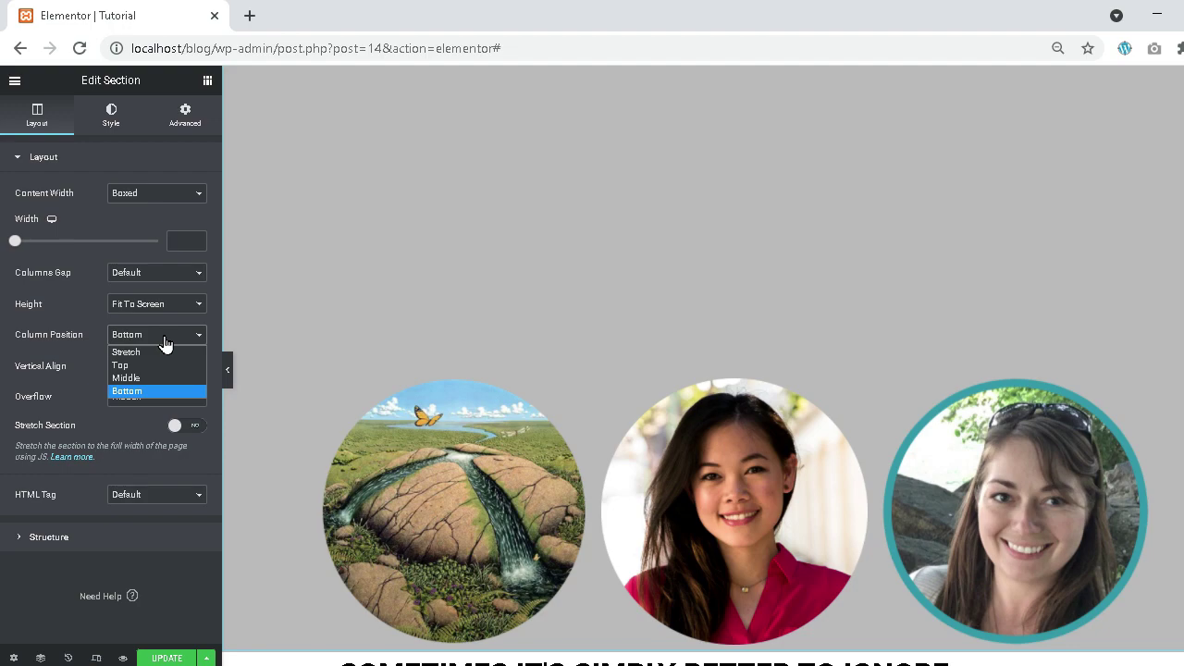
{"action": "left_click", "coordinate": [162, 376]}
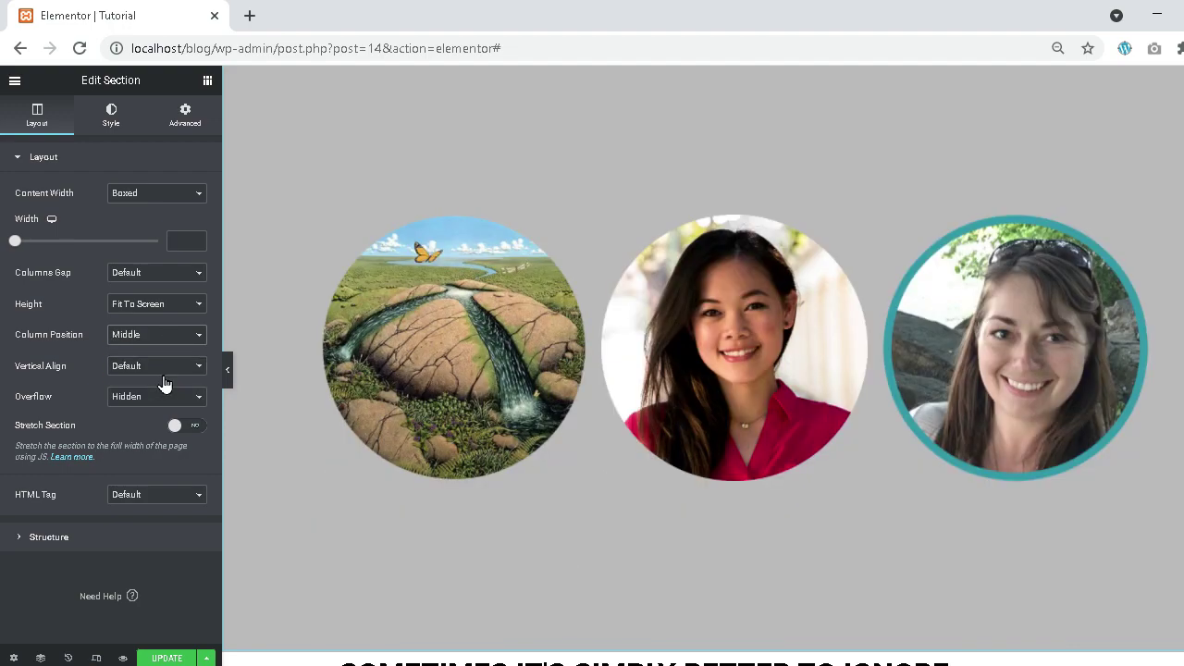
- Change the grey image section's height setting to Min Height
{"action": "left_click", "coordinate": [163, 306]}
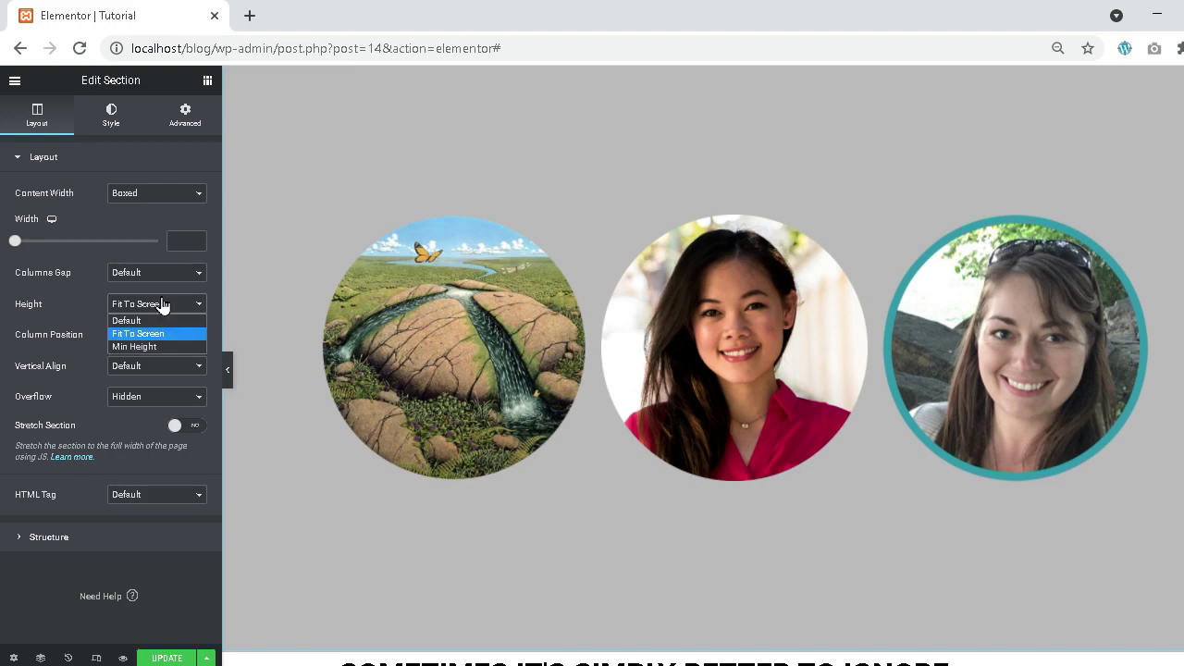
{"action": "left_click", "coordinate": [154, 346]}
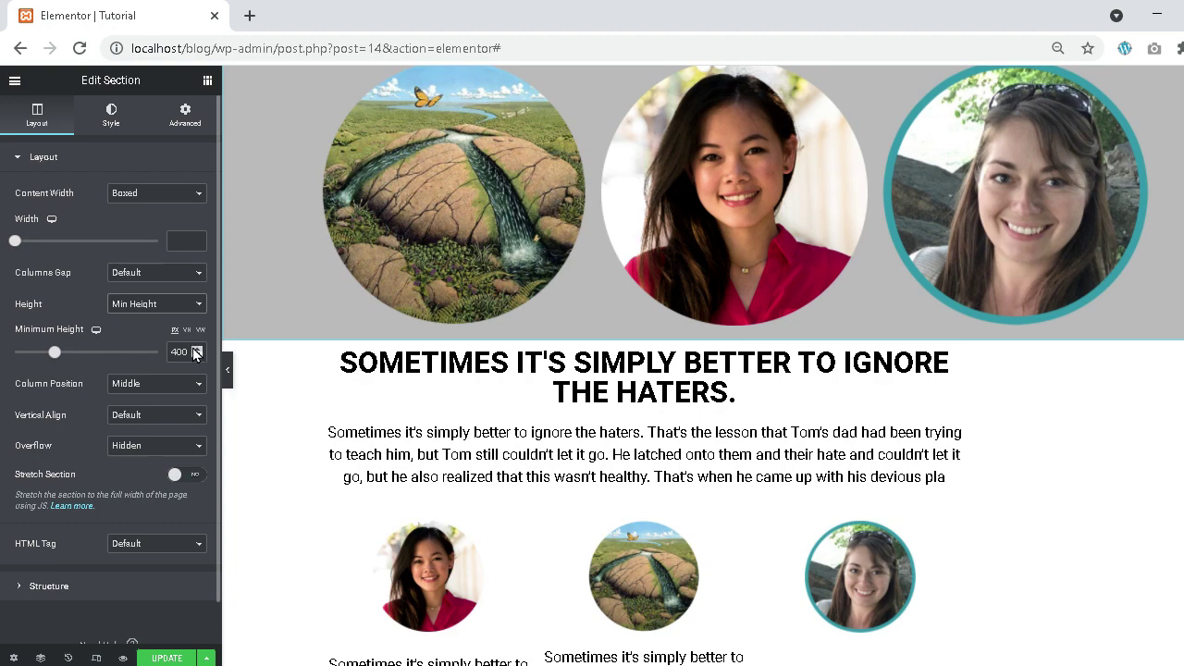
- Set the grey image section's minimum height to 500 px, then try a slightly smaller height
{"action": "left_click_drag", "start_coordinate": [189, 352], "coordinate": [155, 350]}
{"action": "type", "text": "6"}
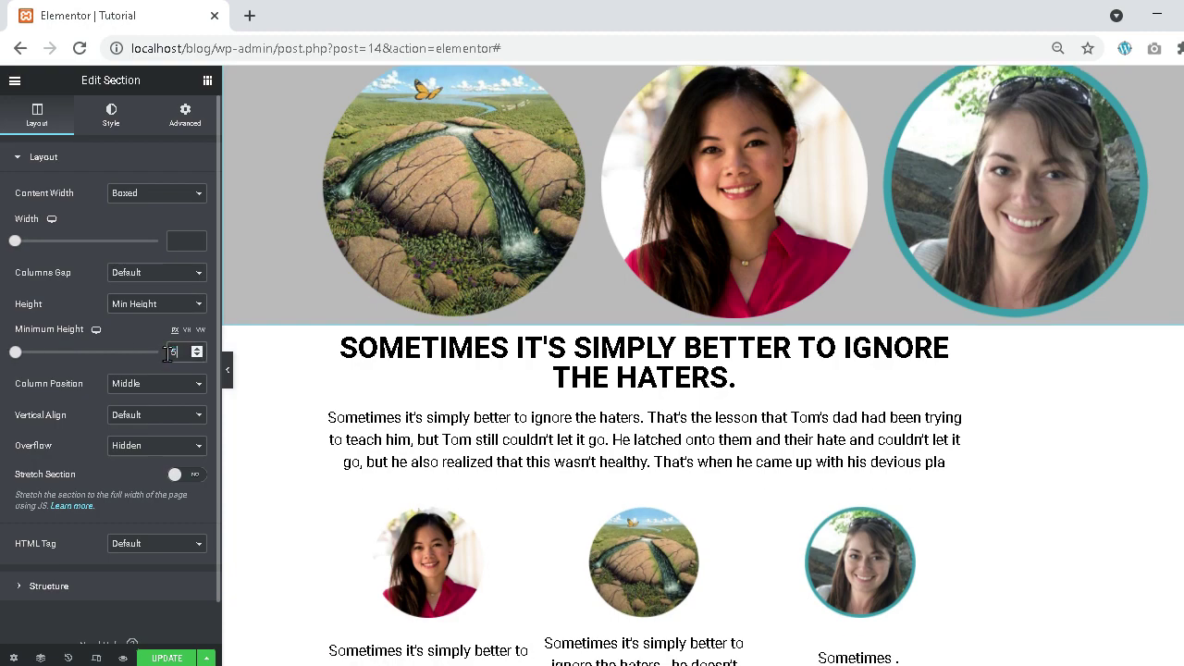
{"action": "type", "text": "00"}
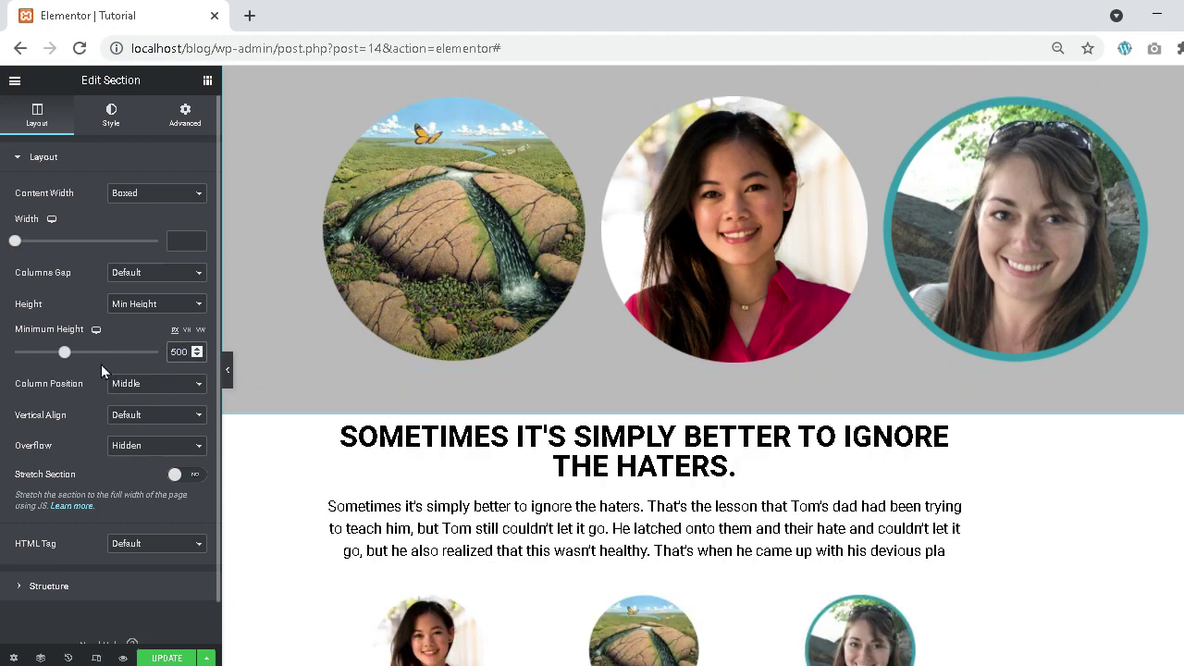
{"action": "mouse_move", "coordinate": [67, 359]}
{"action": "left_mouse_down"}
{"action": "mouse_move", "coordinate": [87, 359]}
{"action": "mouse_move", "coordinate": [59, 361]}
{"action": "left_mouse_up"}
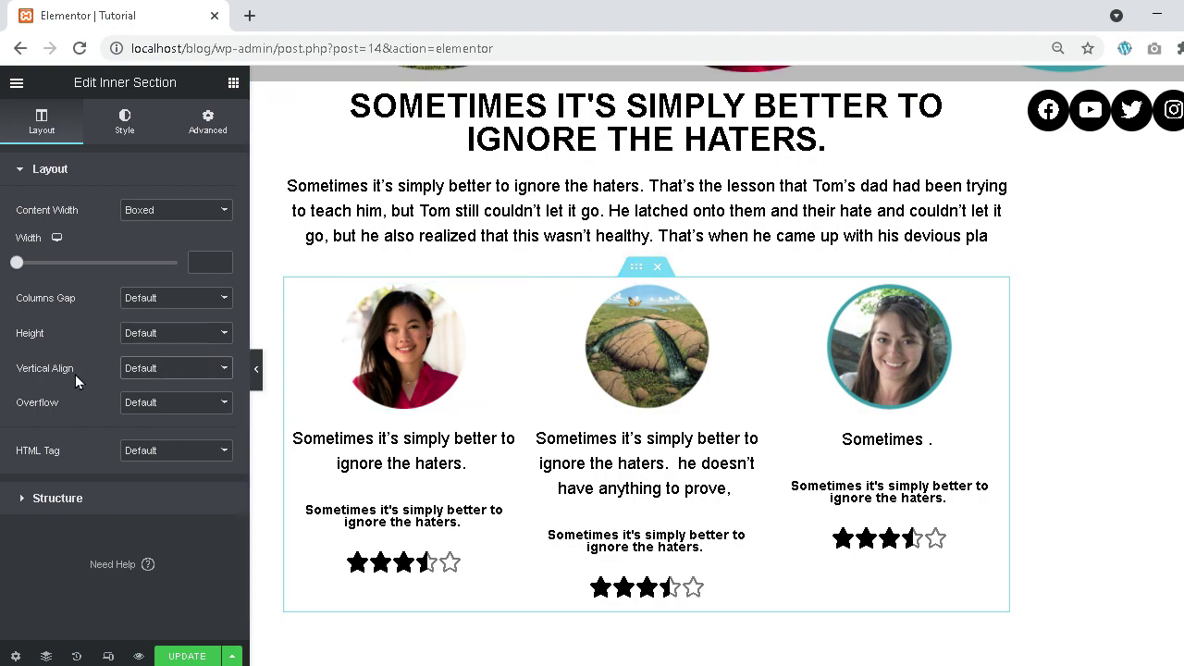
- Try the Top, Middle and Bottom vertical alignments on the three-column inner section
{"action": "left_click", "coordinate": [151, 370]}
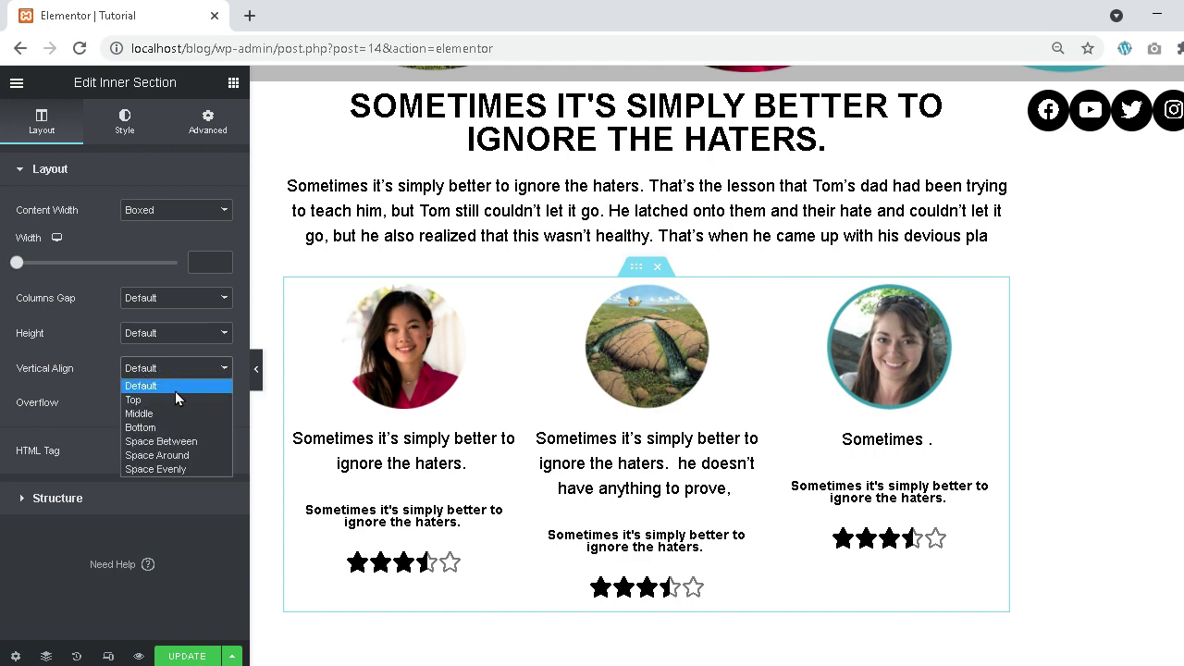
{"action": "left_click", "coordinate": [171, 400]}
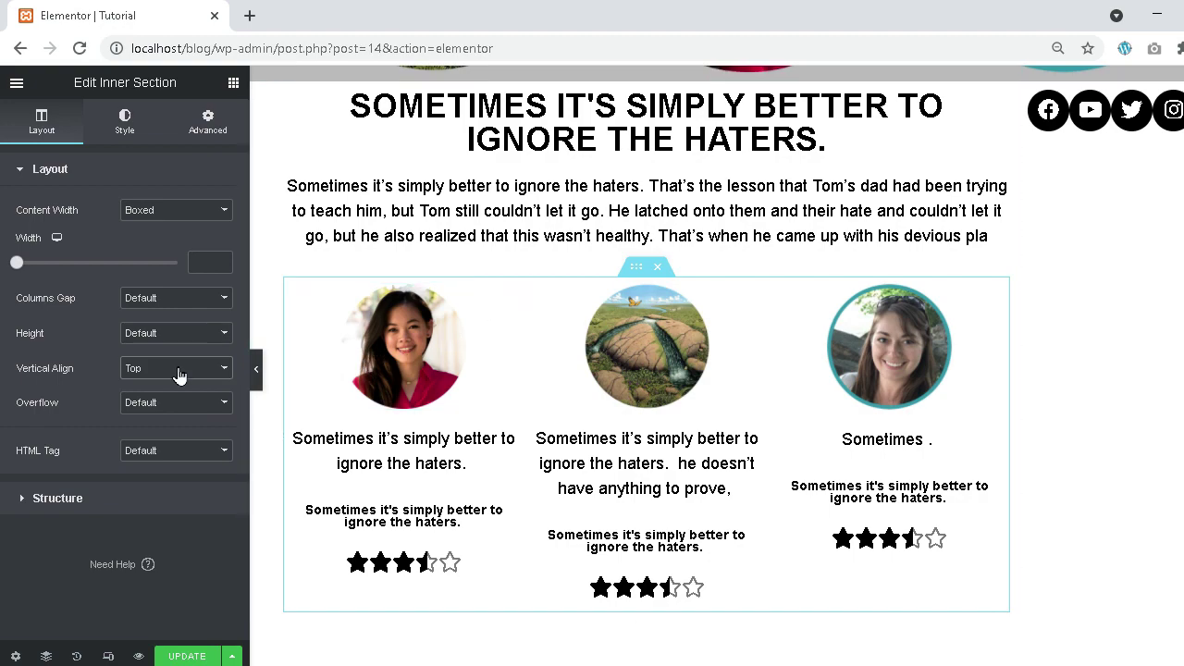
{"action": "left_click", "coordinate": [178, 369]}
{"action": "left_click", "coordinate": [177, 414]}
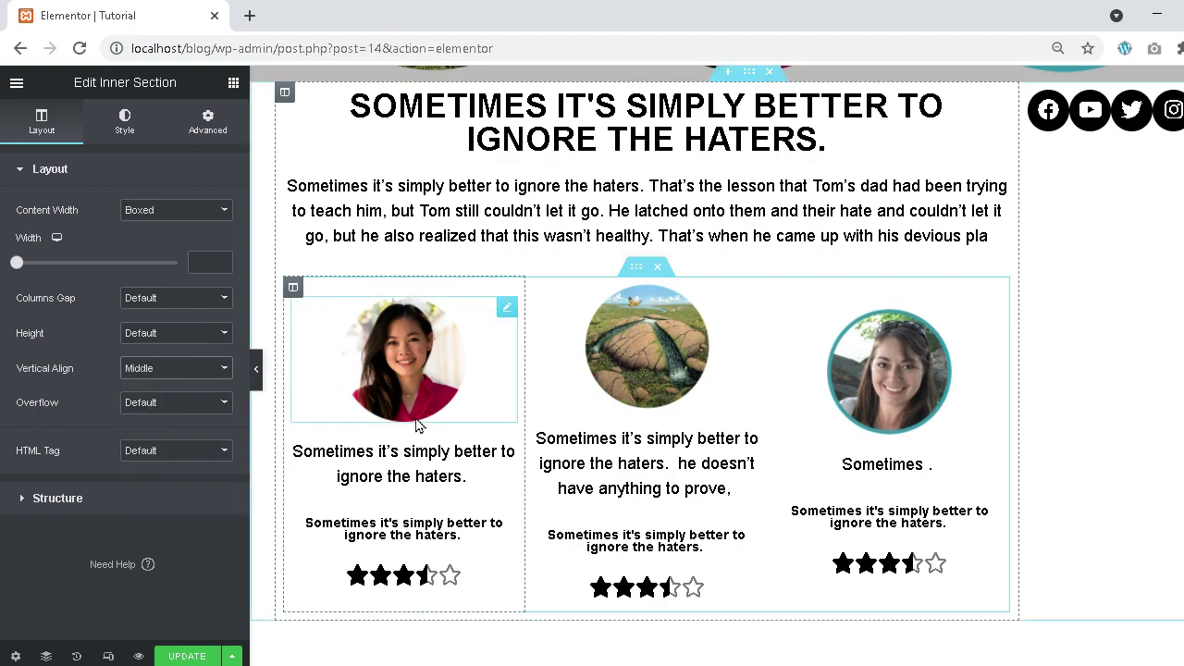
{"action": "left_click", "coordinate": [164, 375]}
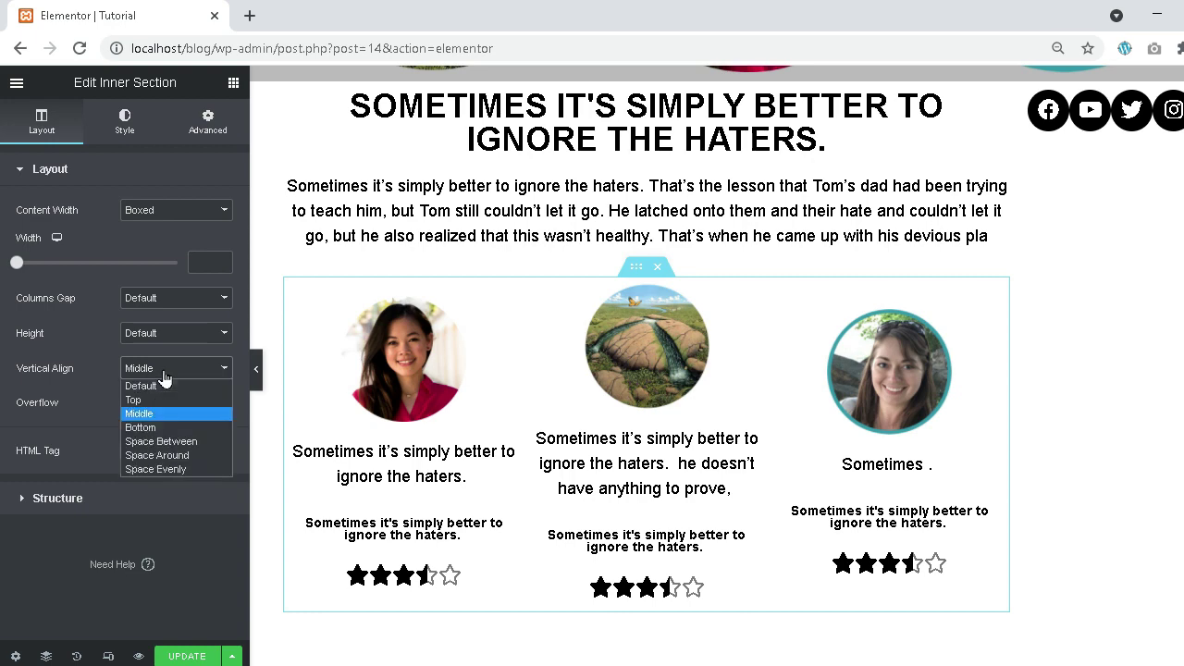
{"action": "left_click", "coordinate": [162, 428]}
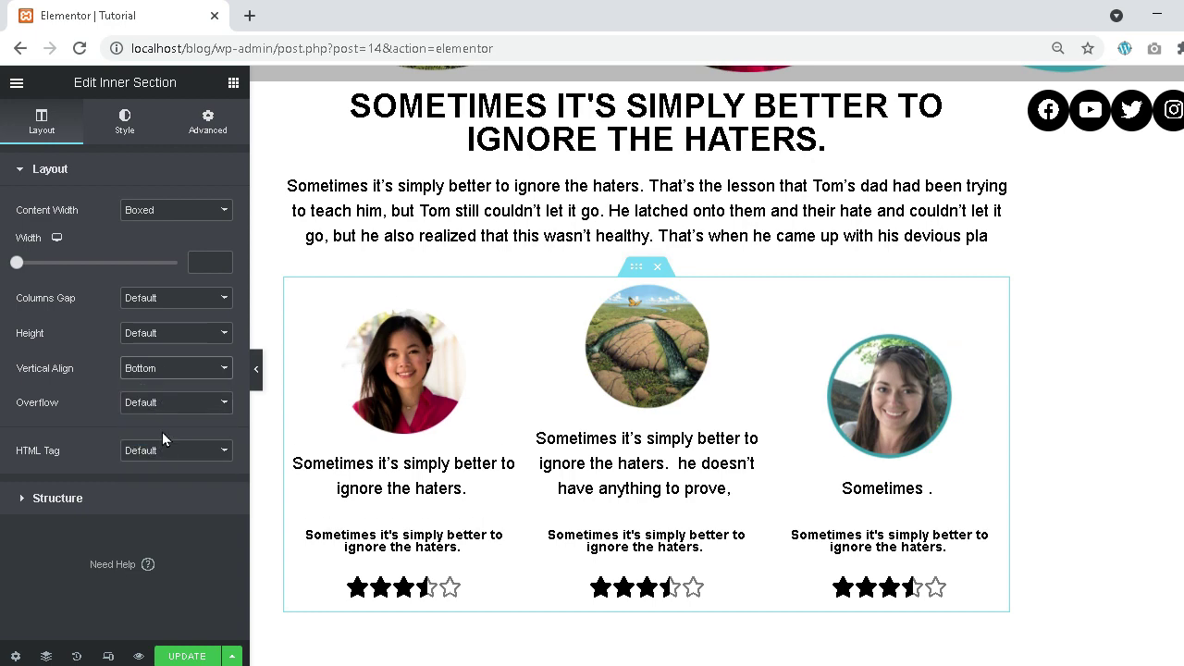
- Try the Space Between, Space Around and Space Evenly vertical alignments on the inner section, ending on Space Between
{"action": "left_click", "coordinate": [160, 370]}
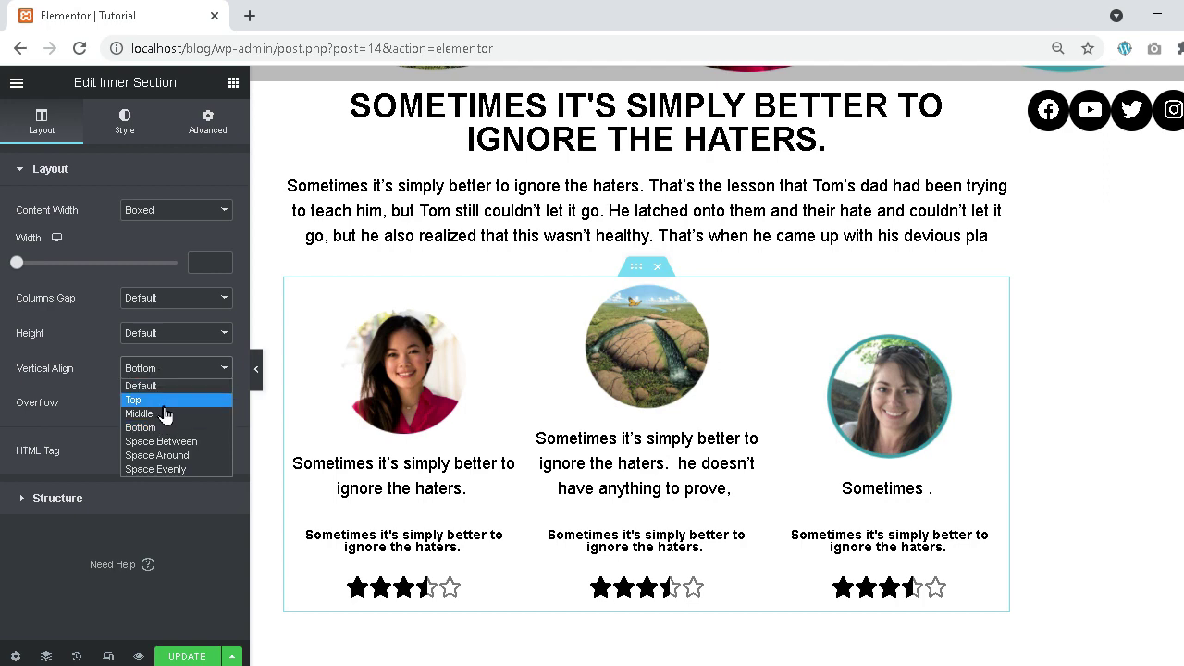
{"action": "left_click", "coordinate": [165, 441]}
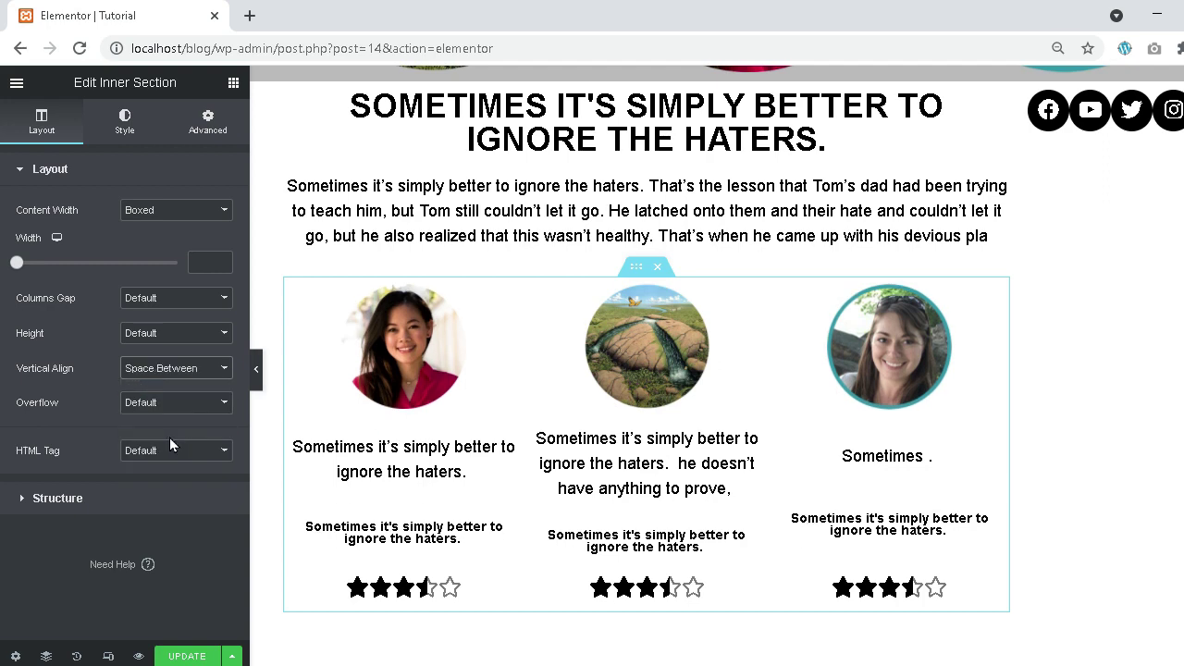
{"action": "left_click", "coordinate": [185, 375]}
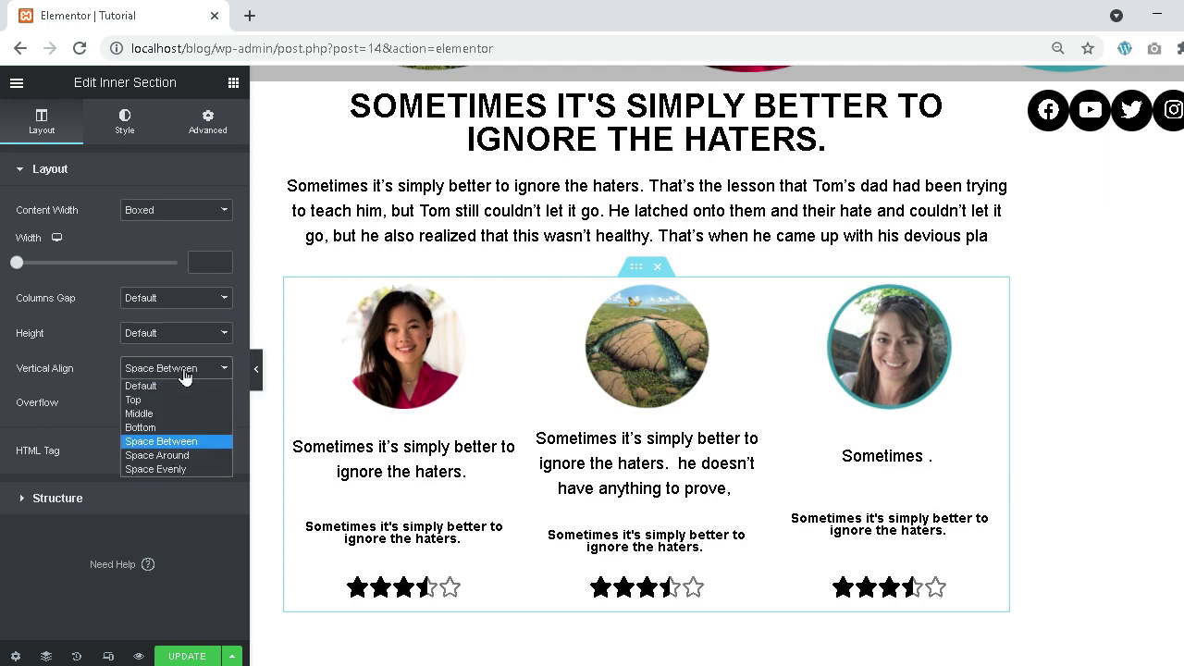
{"action": "left_click", "coordinate": [185, 455]}
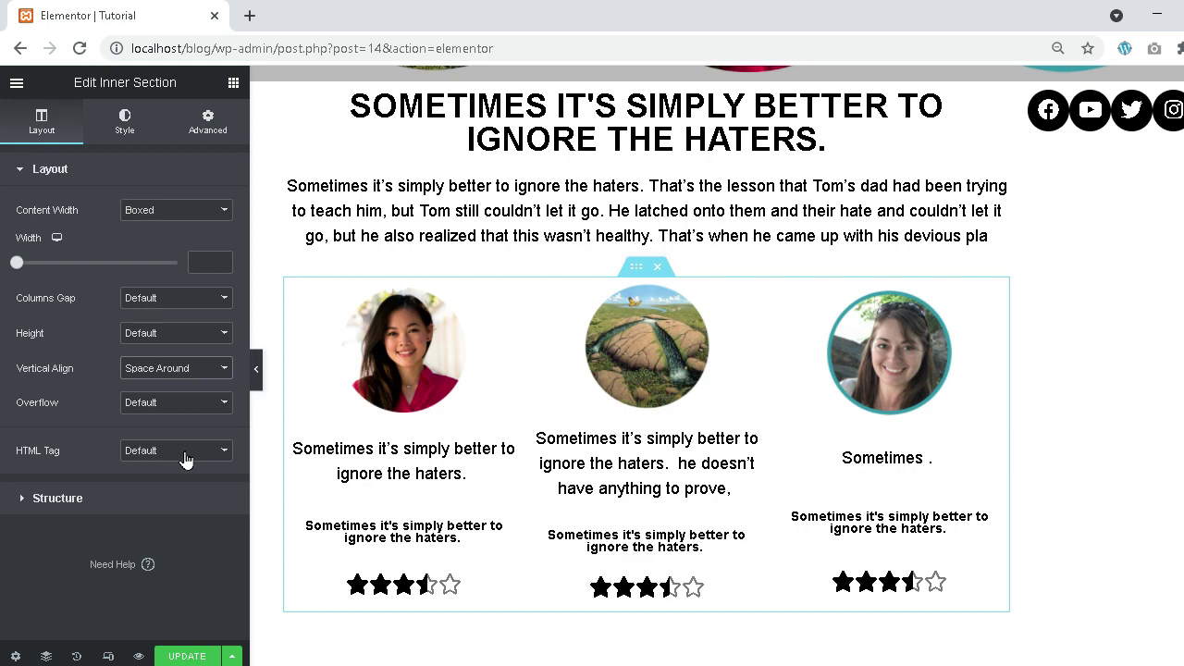
{"action": "left_click", "coordinate": [185, 374]}
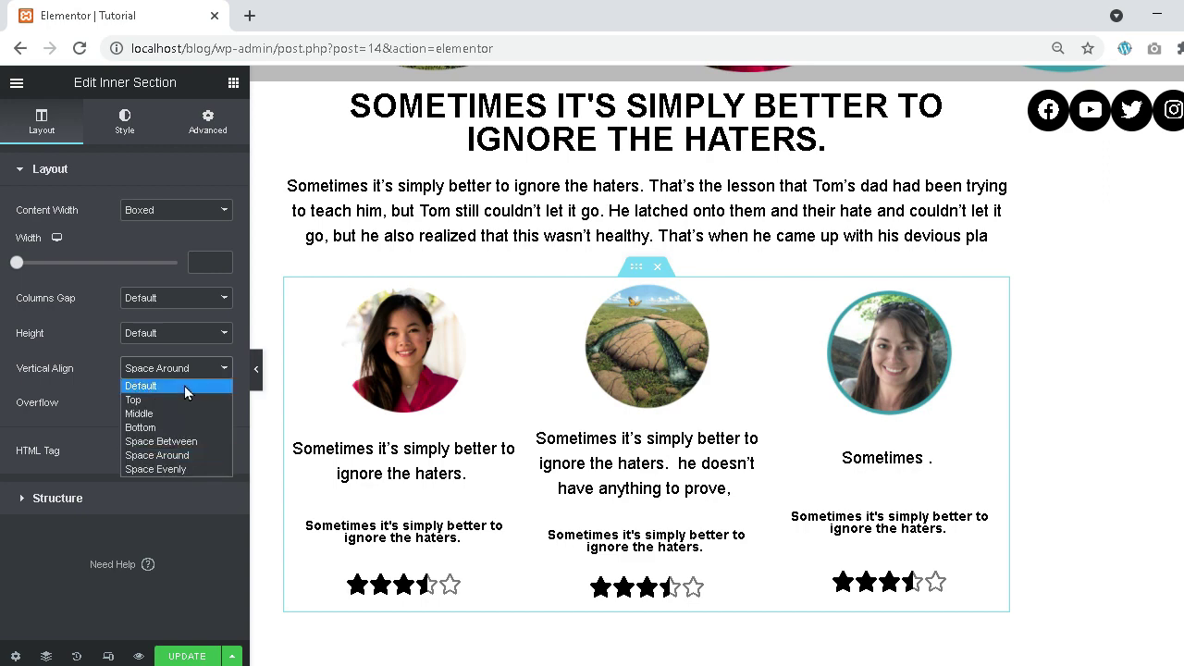
{"action": "left_click", "coordinate": [190, 468]}
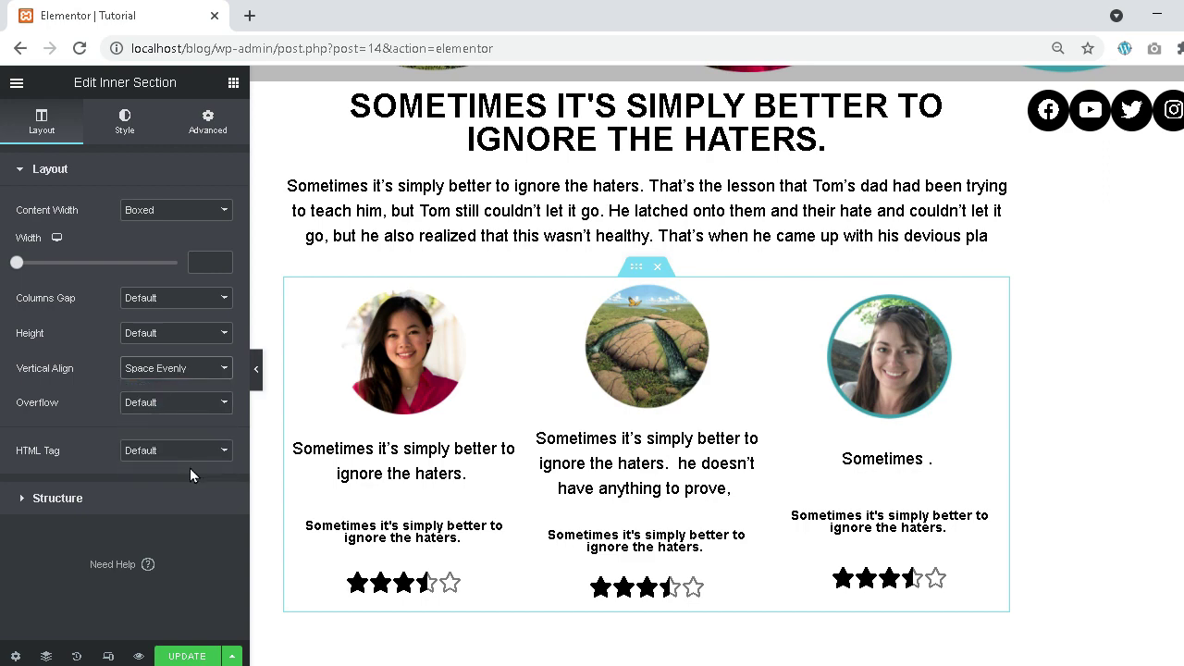
{"action": "left_click", "coordinate": [173, 372]}
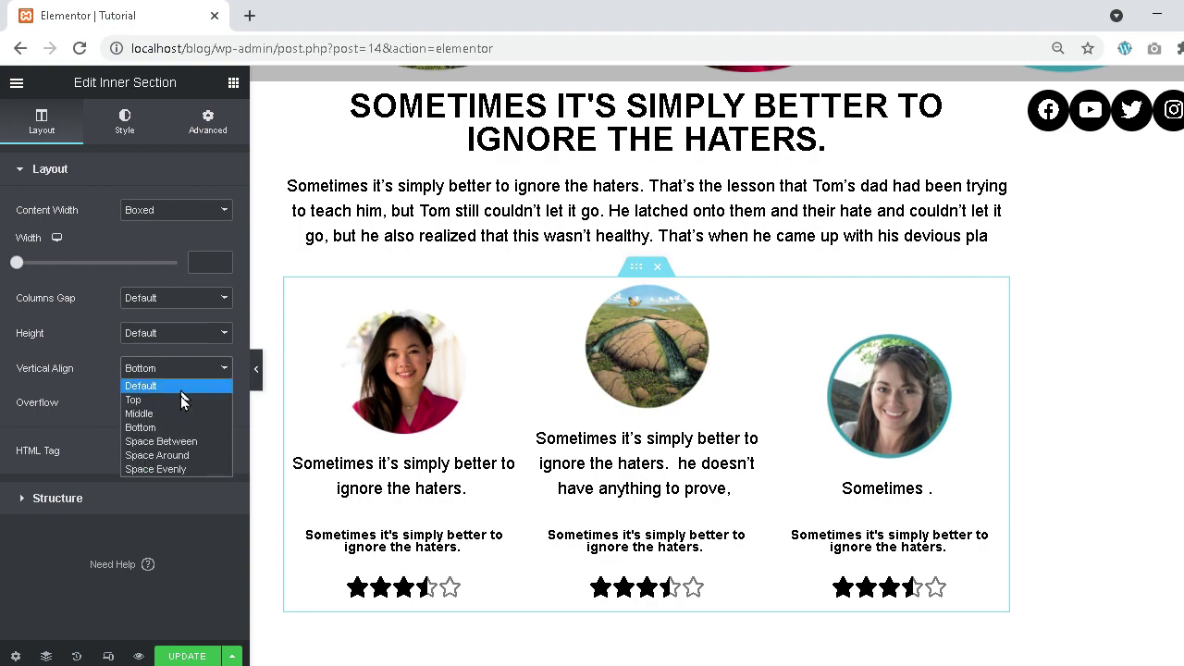
{"action": "left_click", "coordinate": [188, 441]}
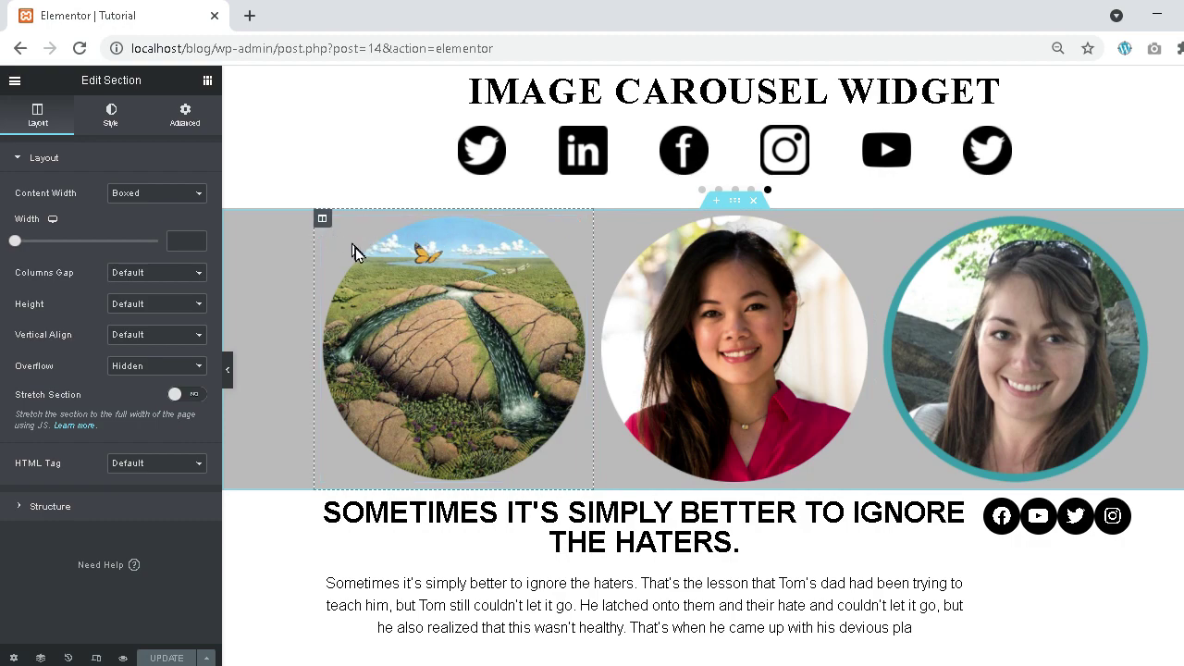
- Unlink the landscape image column's margins and set its top margin to -5 px, then lower it further to raise the image
{"action": "left_click", "coordinate": [323, 220]}
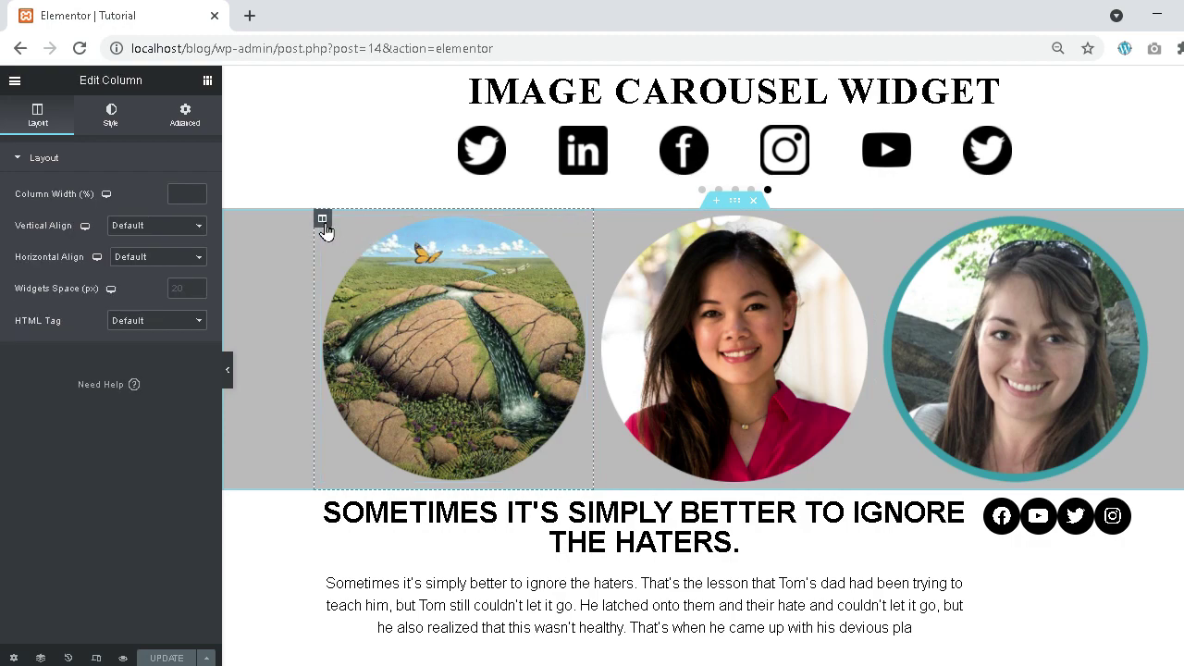
{"action": "left_click", "coordinate": [185, 131]}
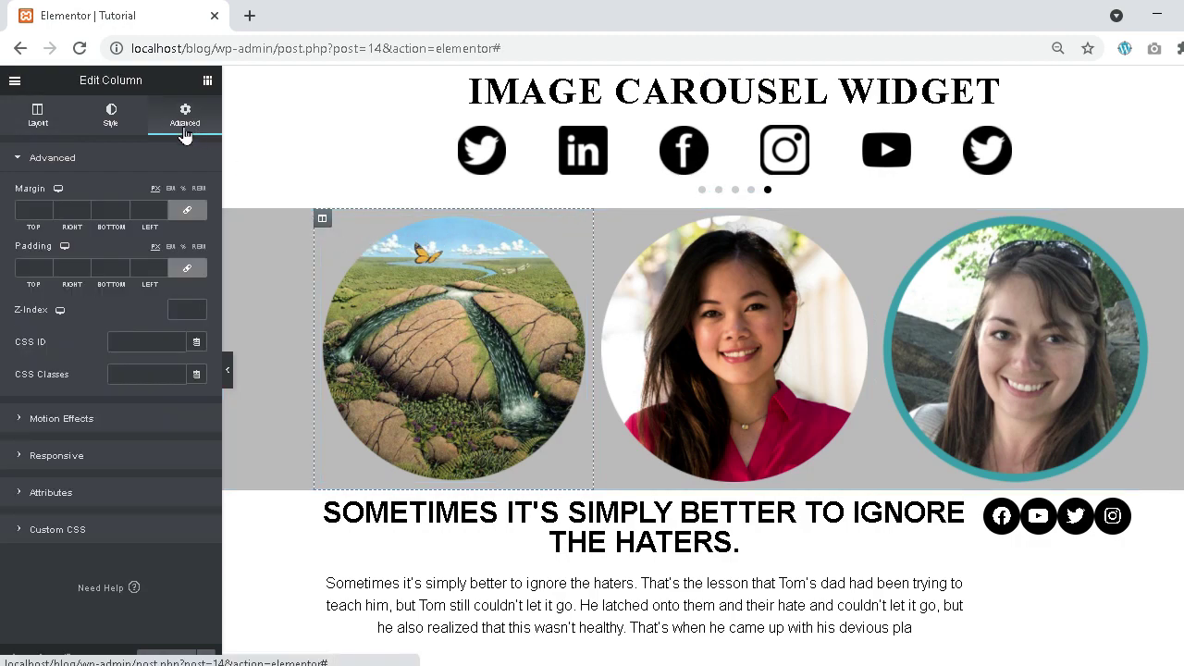
{"action": "left_click", "coordinate": [188, 213]}
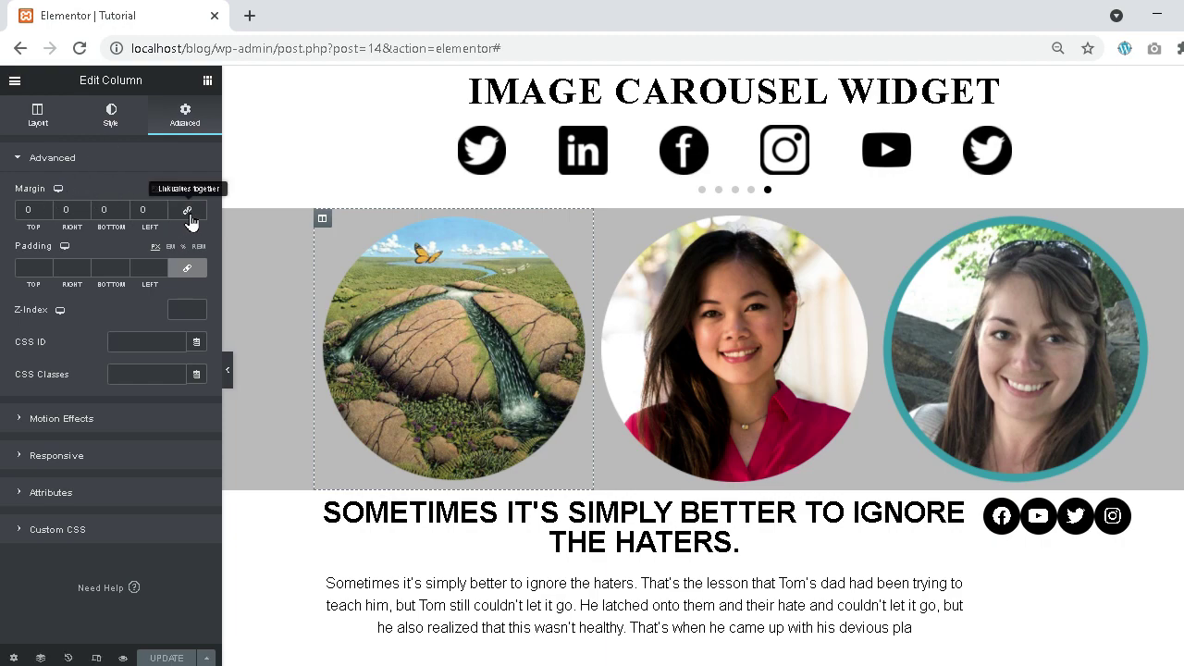
{"action": "left_click", "coordinate": [47, 218]}
{"action": "type", "text": "-5"}
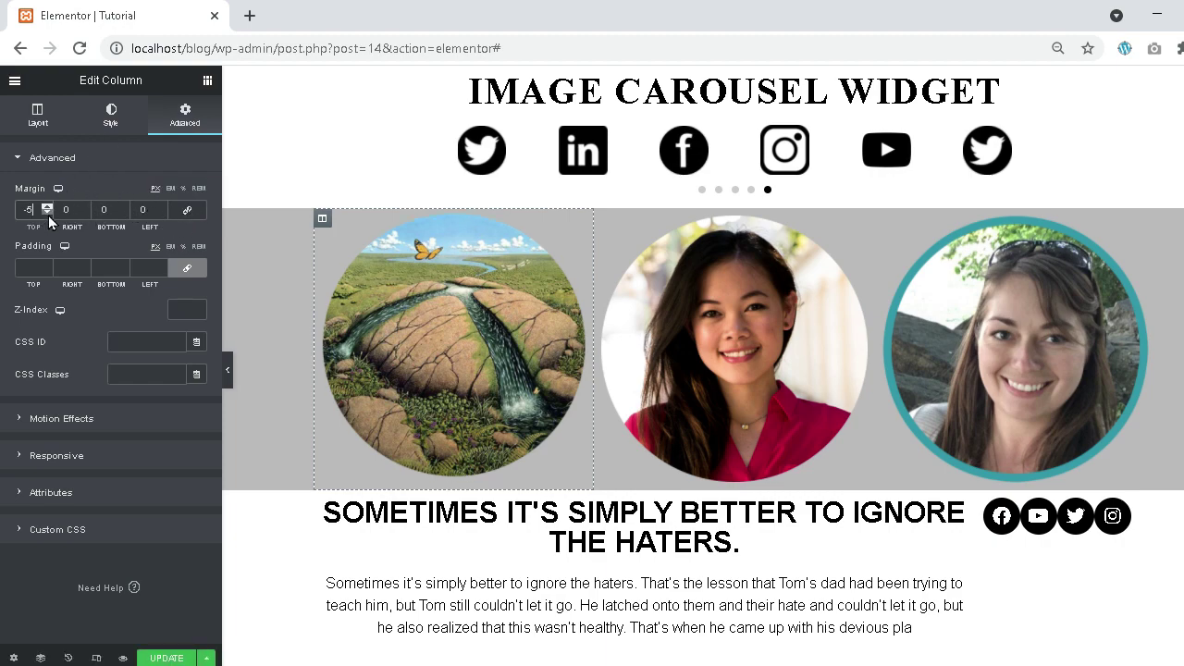
{"action": "left_click_drag", "start_coordinate": [50, 215], "coordinate": [49, 215]}
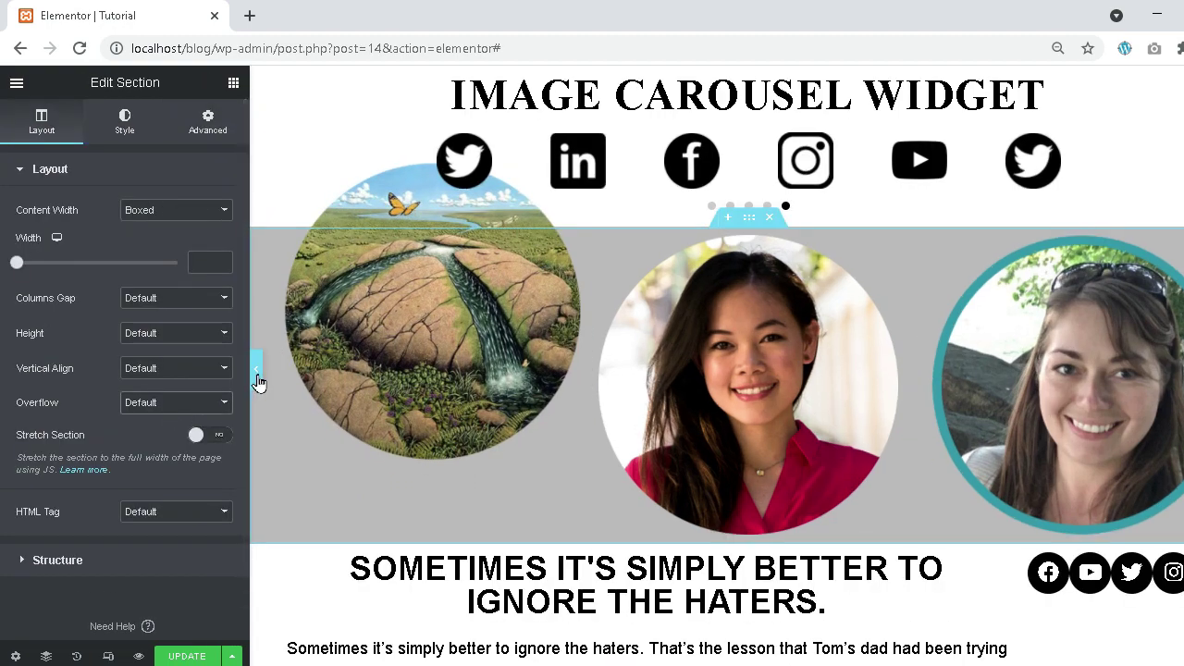
- Set the grey image section's overflow to Hidden, previewing the page without the editor panel before and after the change
{"action": "left_click", "coordinate": [258, 375]}
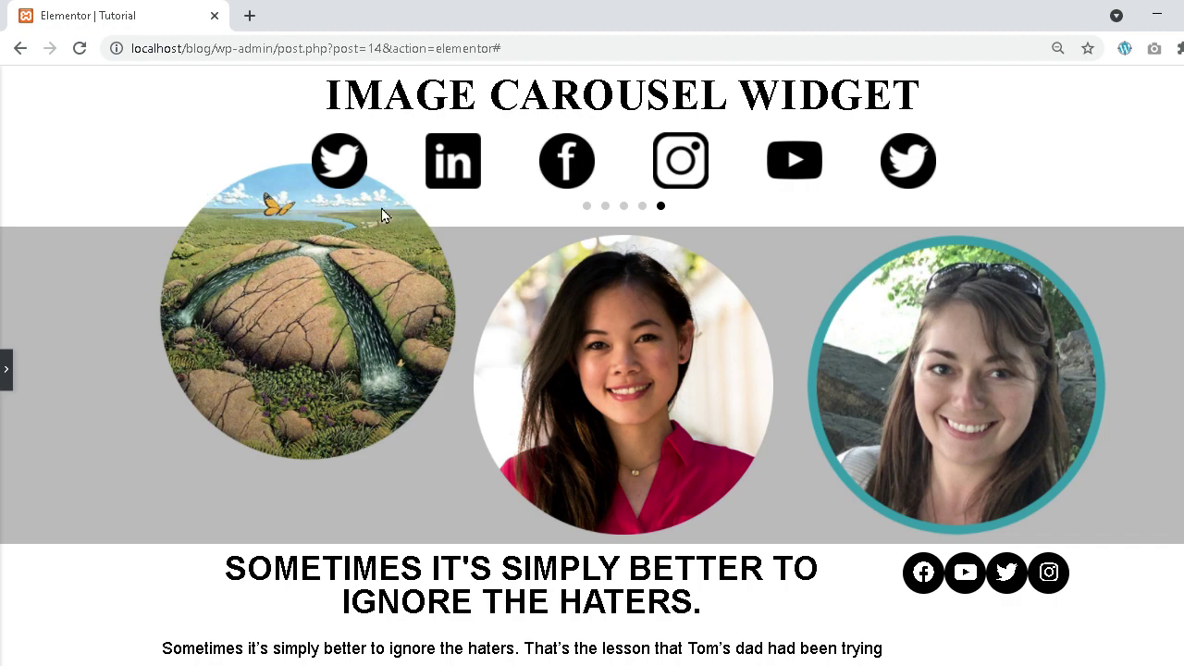
{"action": "left_click", "coordinate": [7, 375]}
{"action": "left_click", "coordinate": [186, 408]}
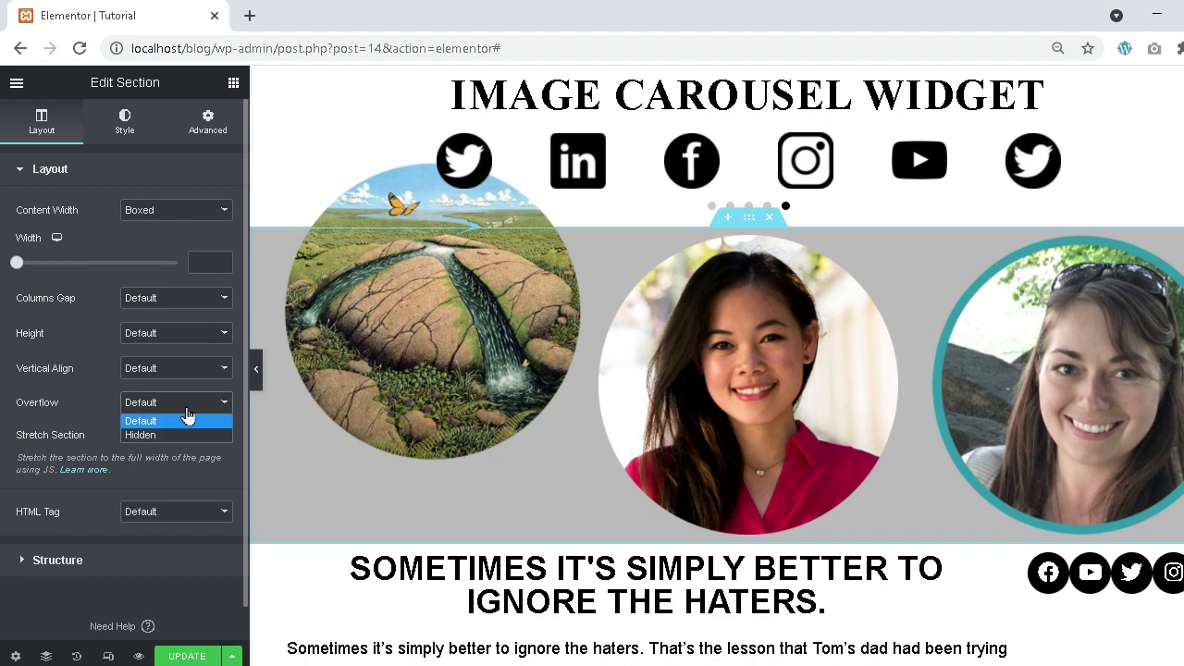
{"action": "left_click", "coordinate": [182, 435]}
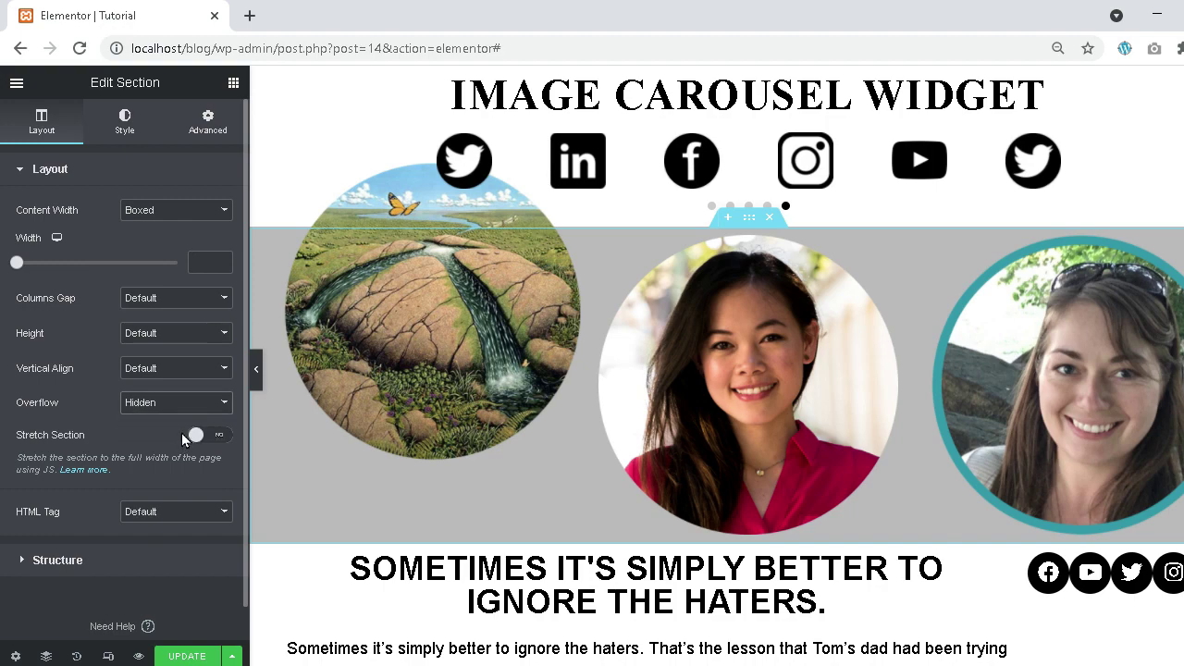
{"action": "left_click", "coordinate": [259, 380]}
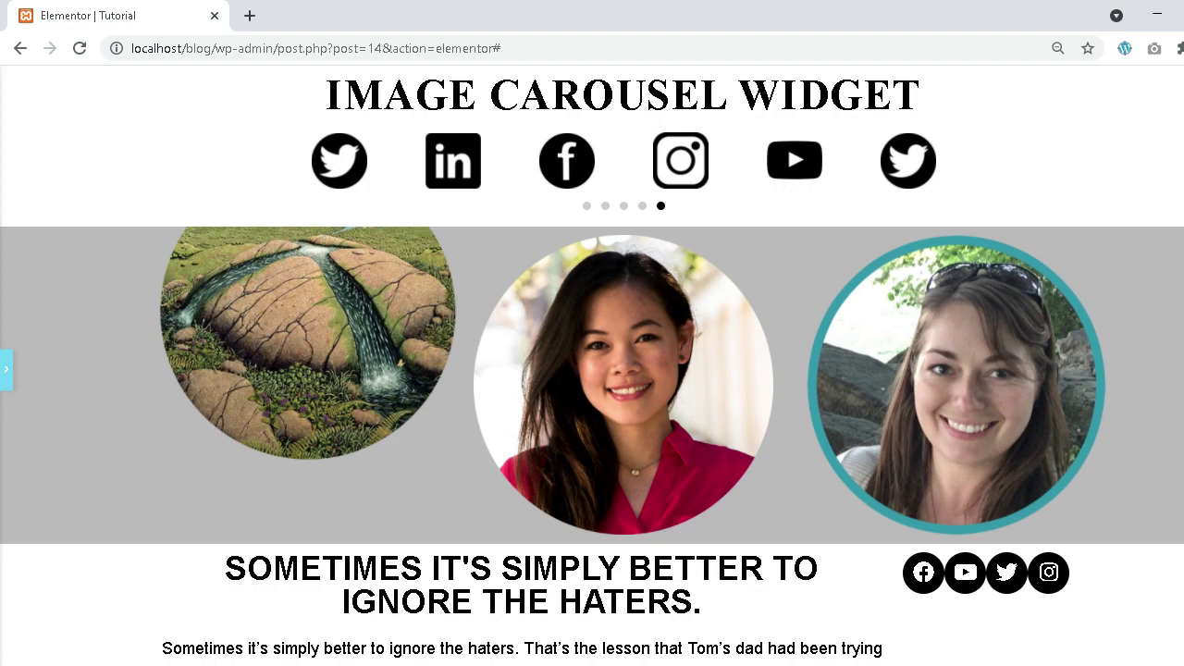
{"action": "left_click", "coordinate": [6, 369]}
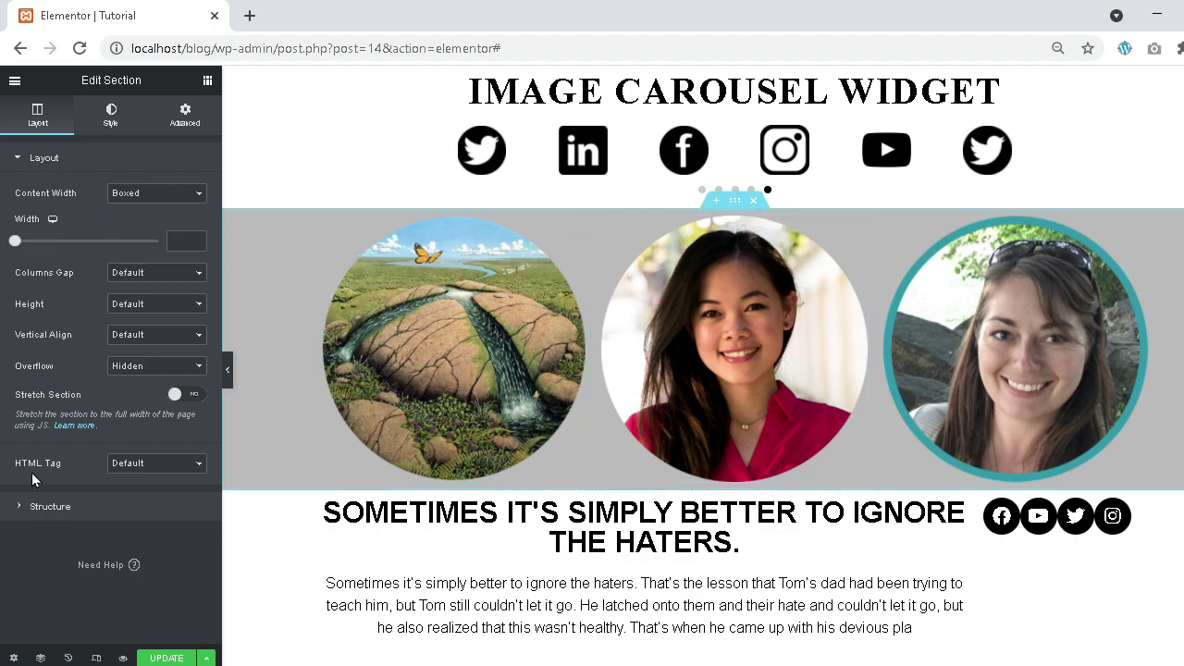
- Try the 25-25-50, 50-25-25, 25-50-25 and 16-66-16 column structures on the grey image section, then restore 33-33-33
{"action": "left_click", "coordinate": [40, 506]}
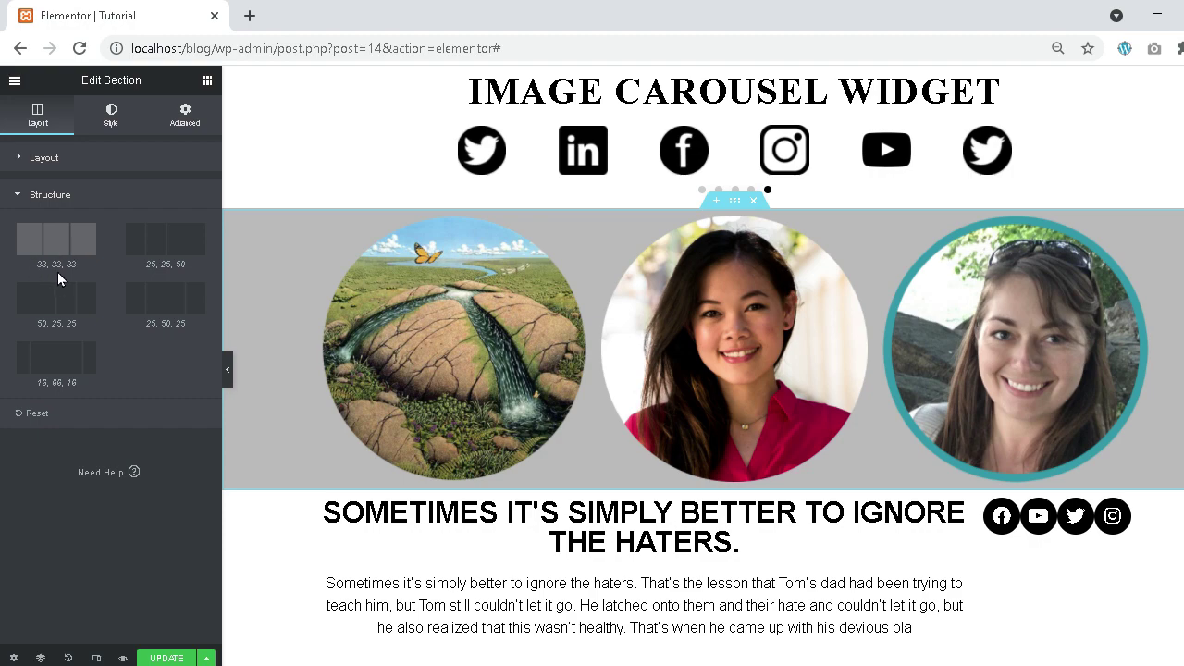
{"action": "left_click", "coordinate": [186, 244]}
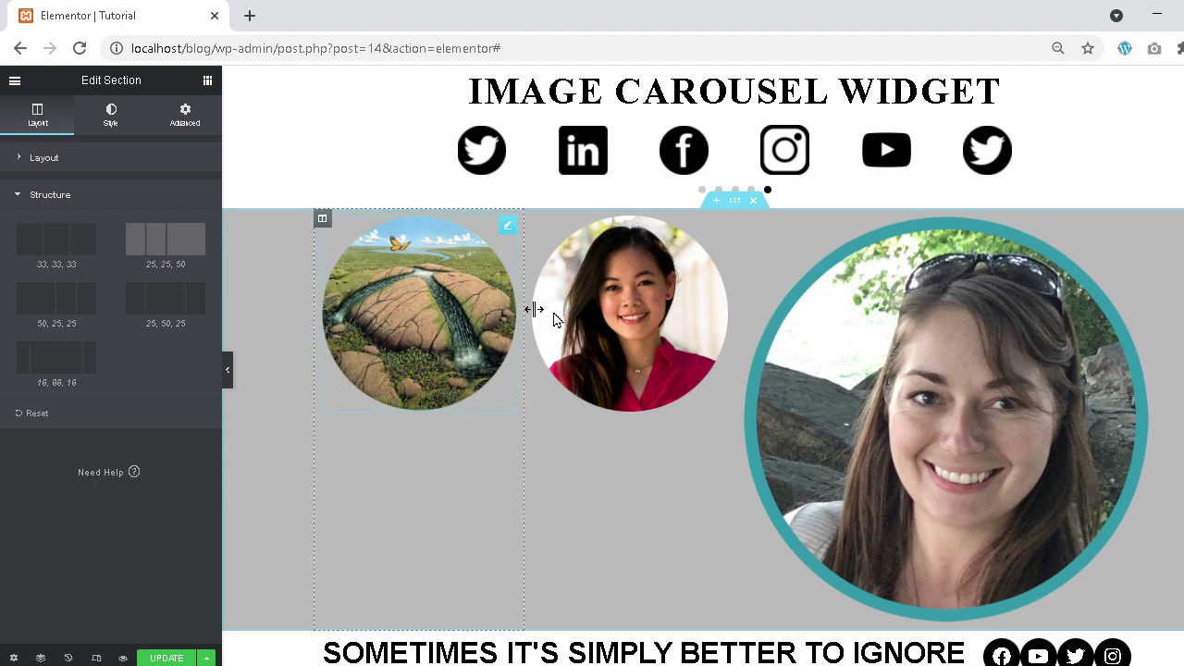
{"action": "left_click", "coordinate": [23, 309]}
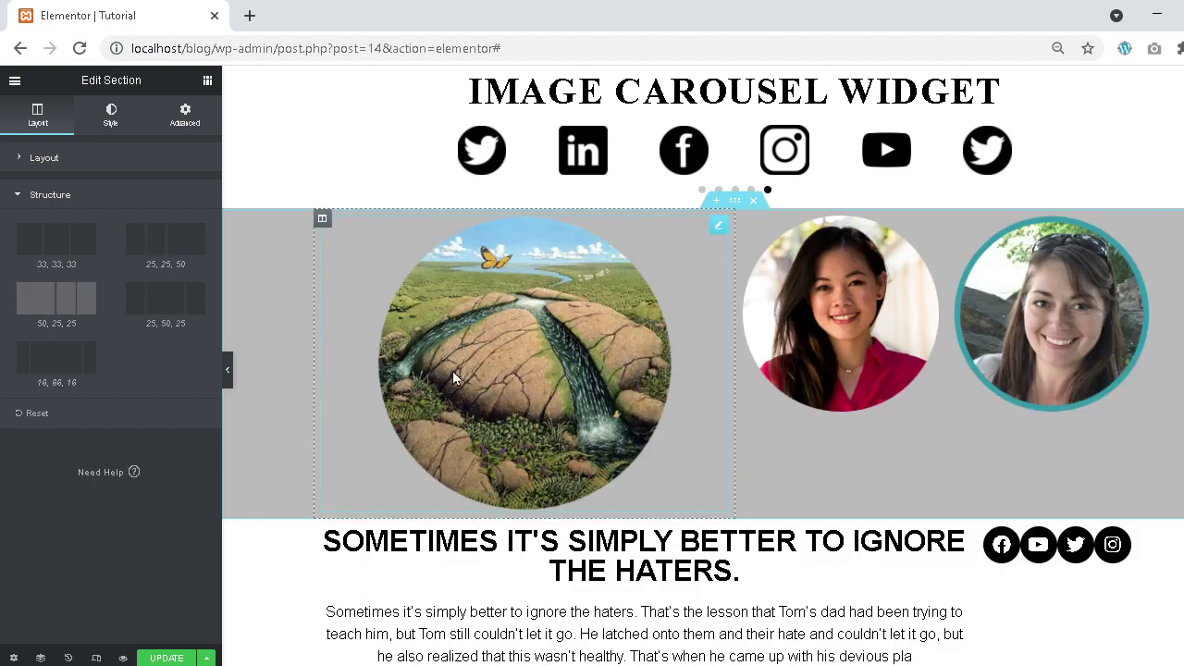
{"action": "left_click", "coordinate": [144, 310]}
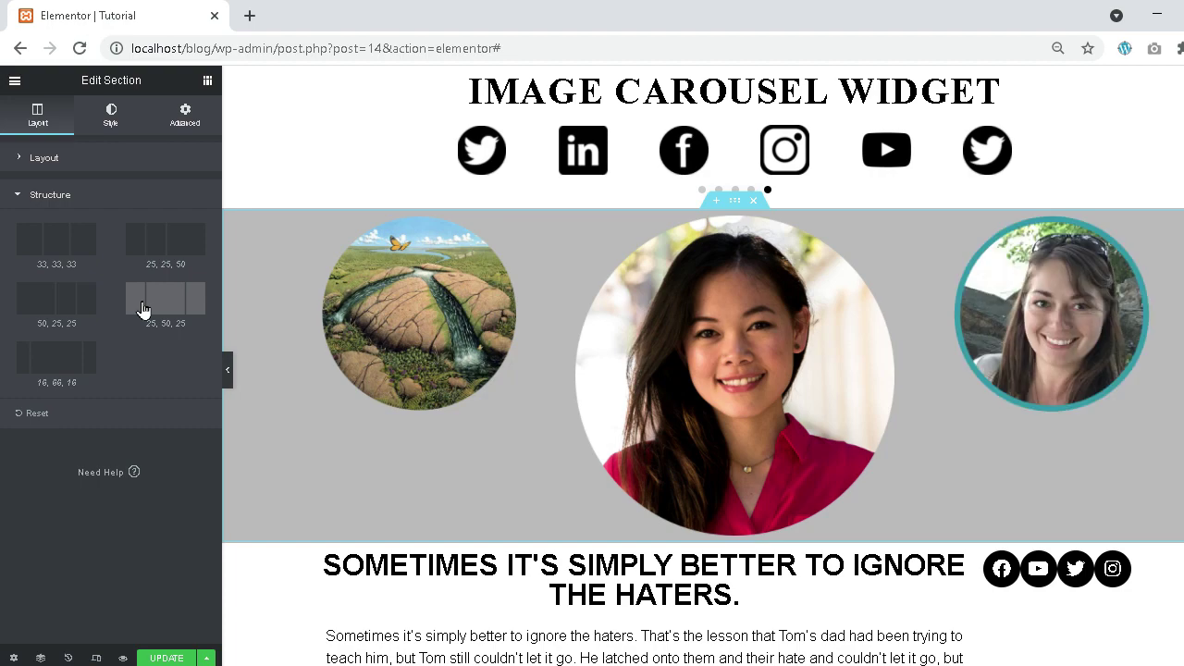
{"action": "left_click", "coordinate": [50, 368]}
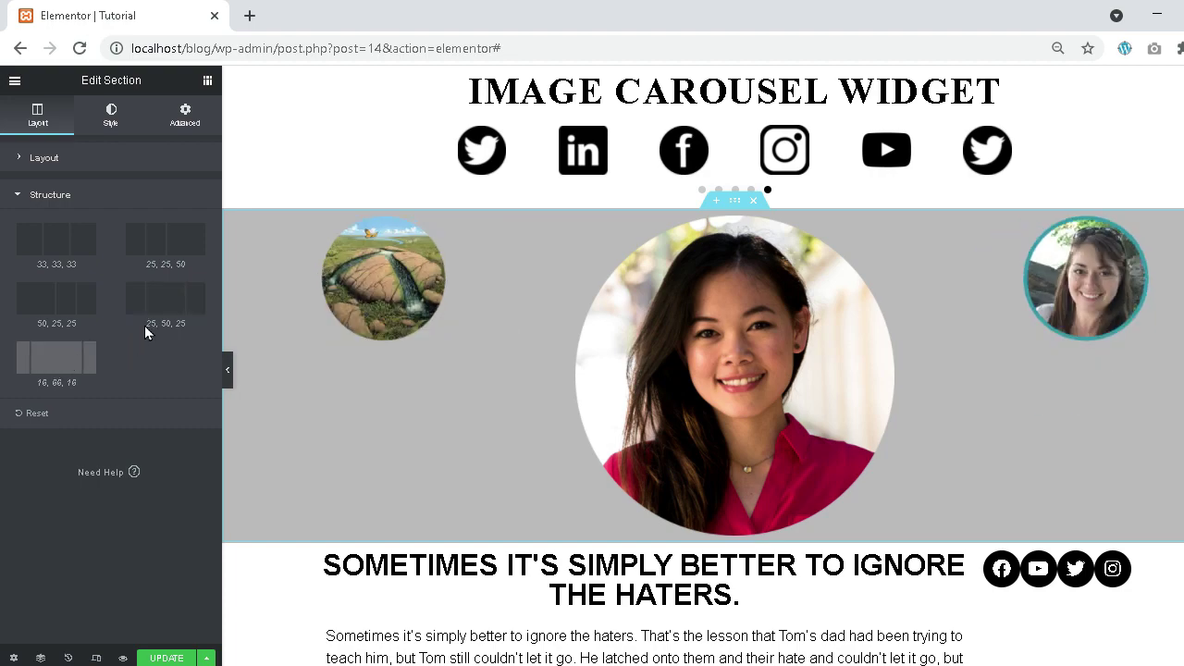
{"action": "left_click", "coordinate": [164, 313]}
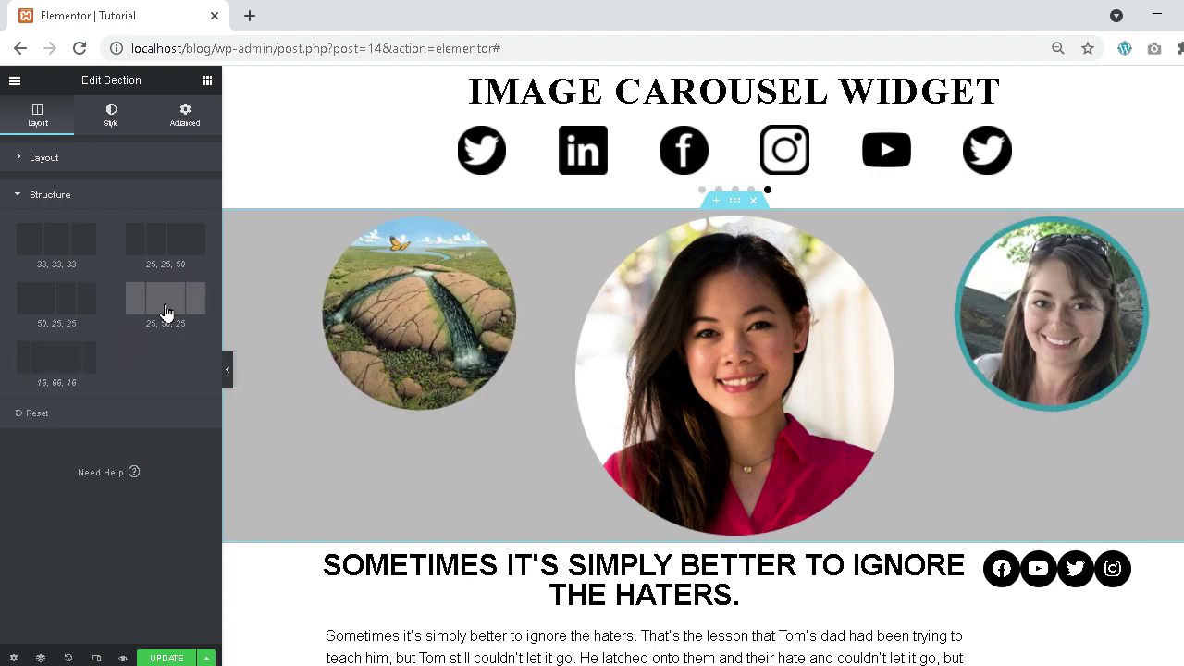
{"action": "left_click", "coordinate": [58, 248]}
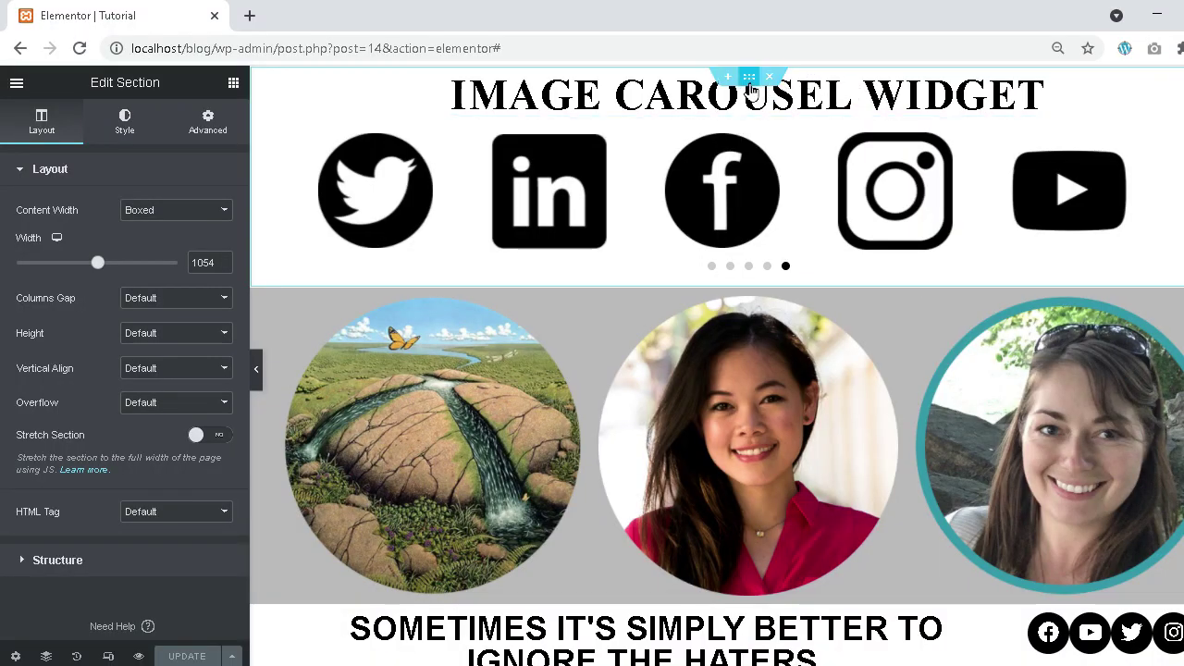
- Give the carousel section a classic background in the global Primary color #6EC1E4
{"action": "left_click", "coordinate": [127, 125]}
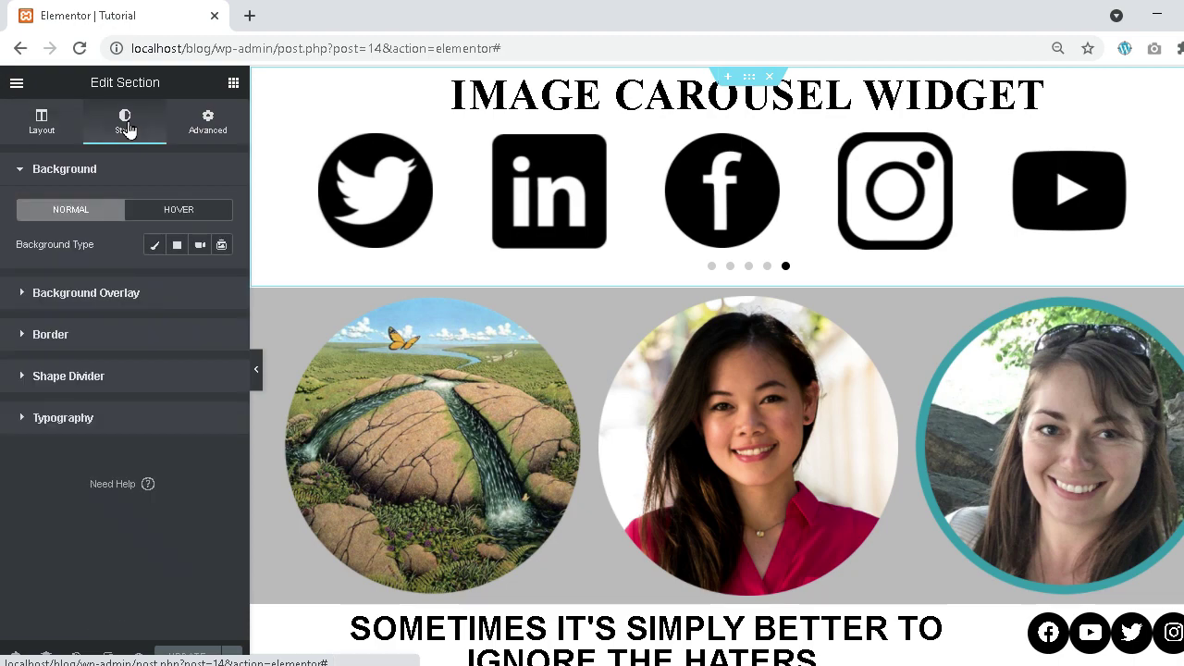
{"action": "left_click", "coordinate": [97, 168]}
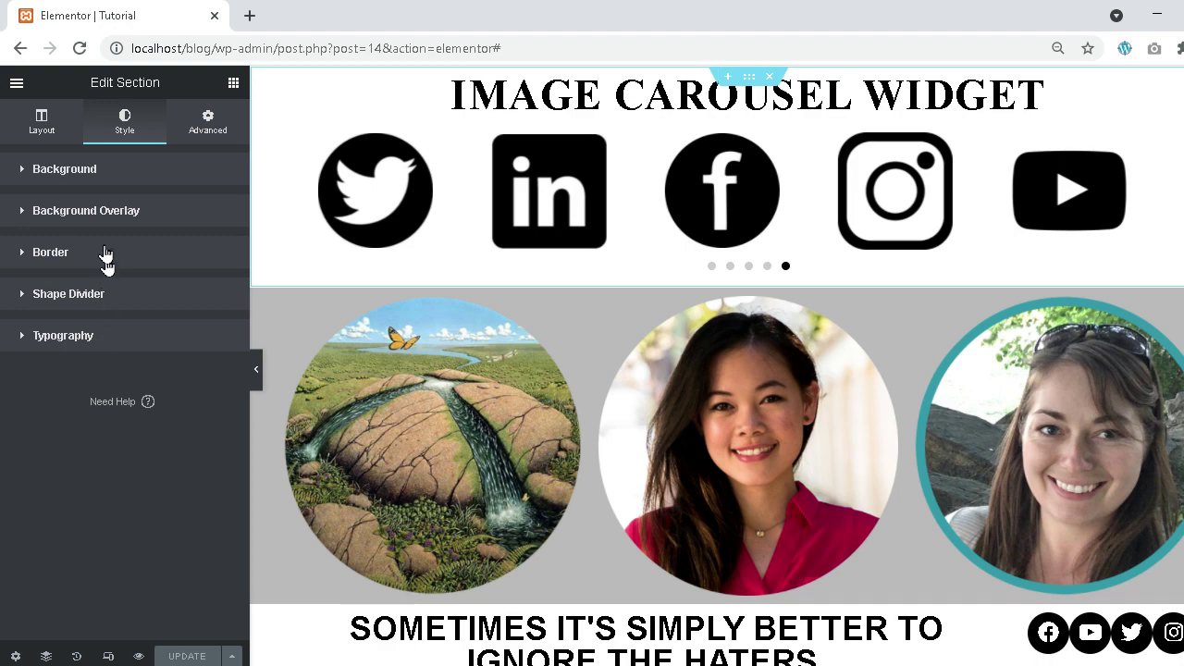
{"action": "left_click", "coordinate": [93, 176]}
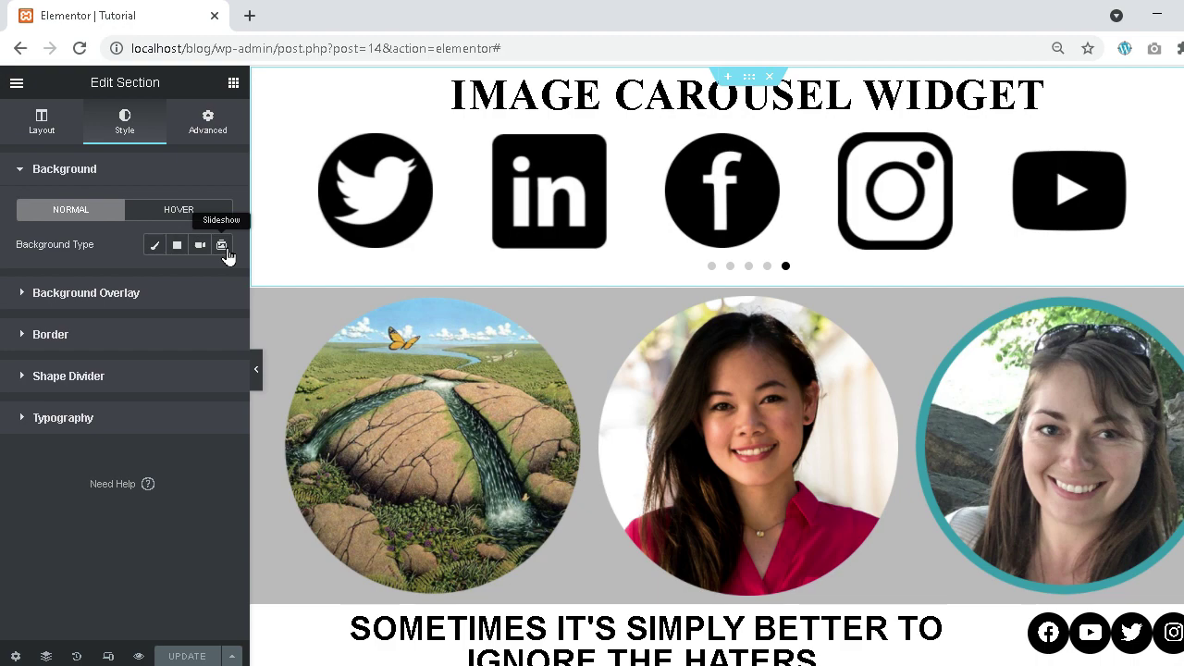
{"action": "left_click", "coordinate": [156, 247]}
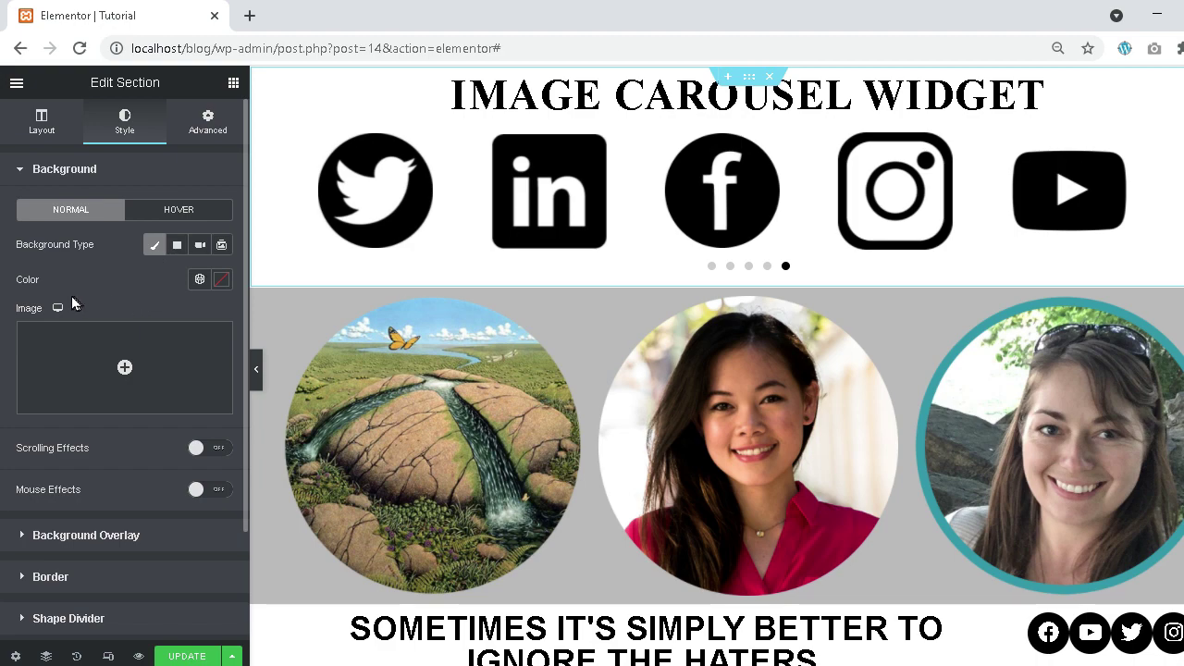
{"action": "left_click", "coordinate": [200, 280]}
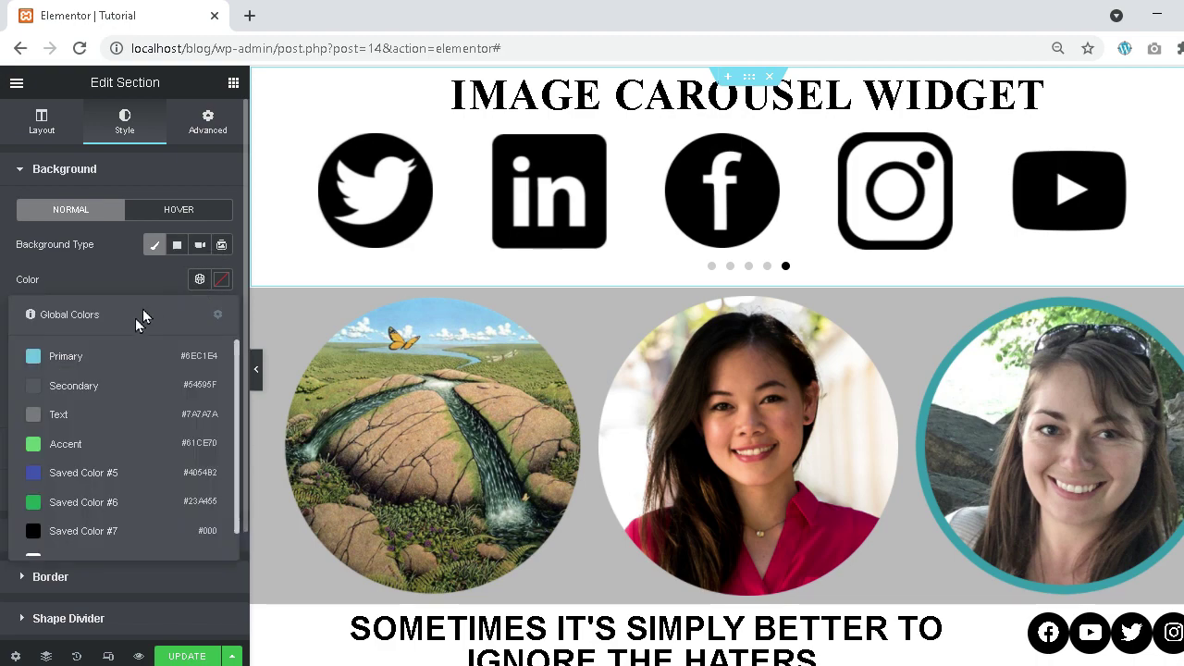
{"action": "left_click", "coordinate": [96, 358]}
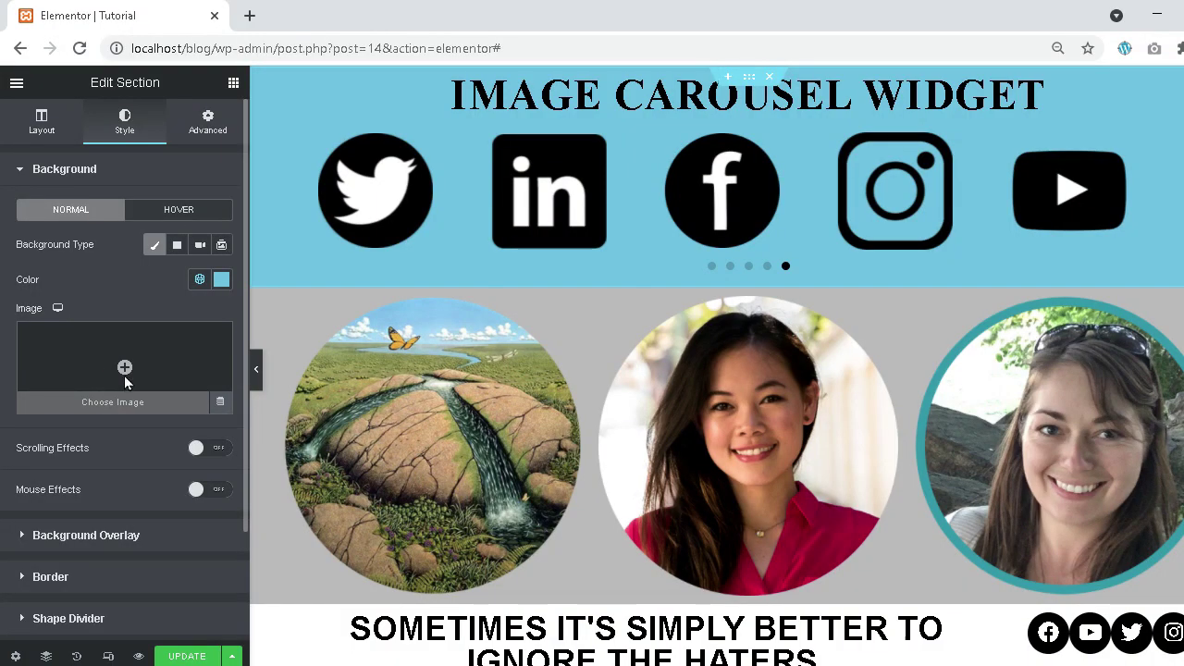
- Insert the purple abstract picture from the media library as the carousel section's background image
{"action": "left_click", "coordinate": [124, 375]}
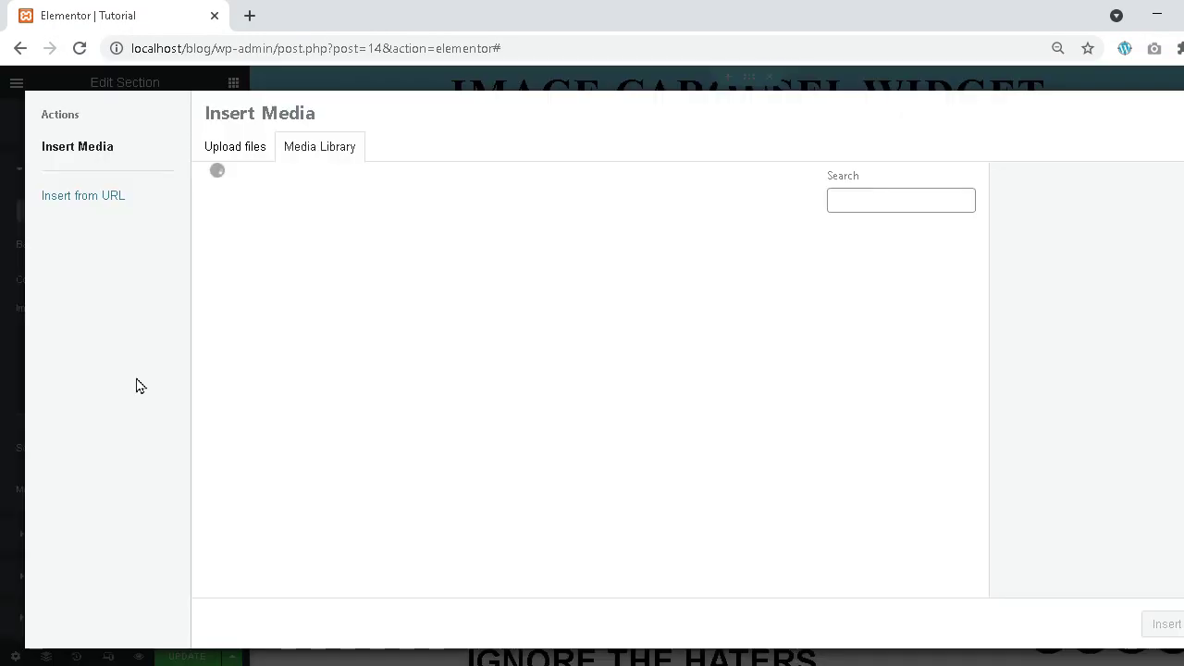
{"action": "left_click", "coordinate": [812, 418]}
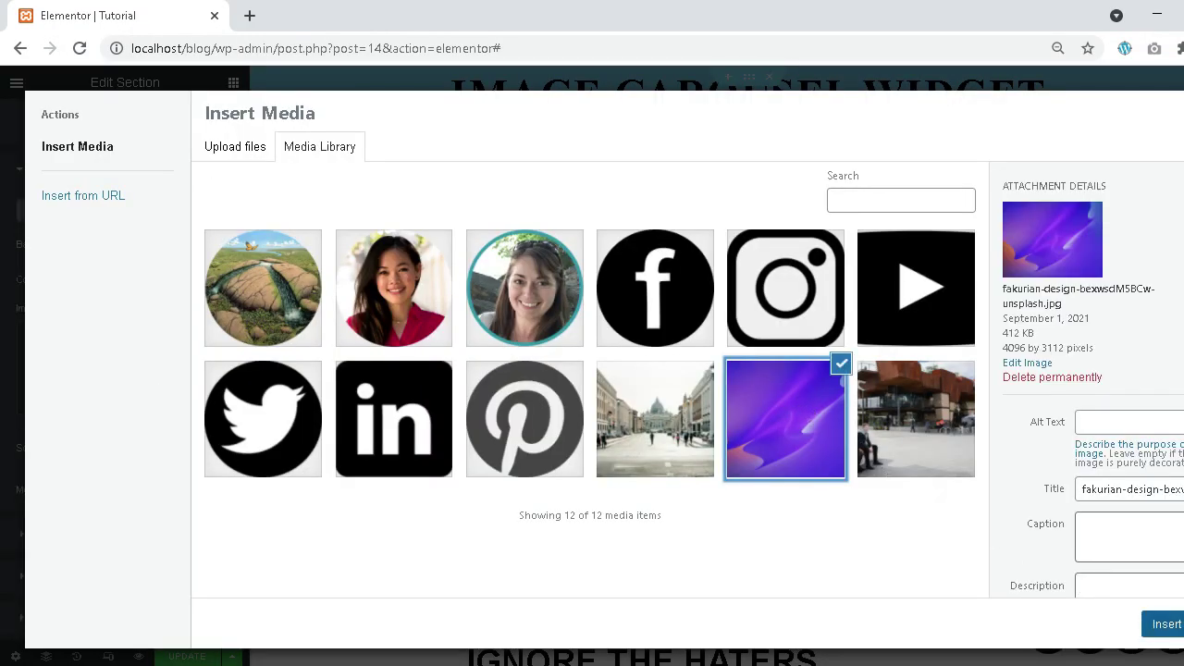
{"action": "left_click", "coordinate": [1163, 623]}
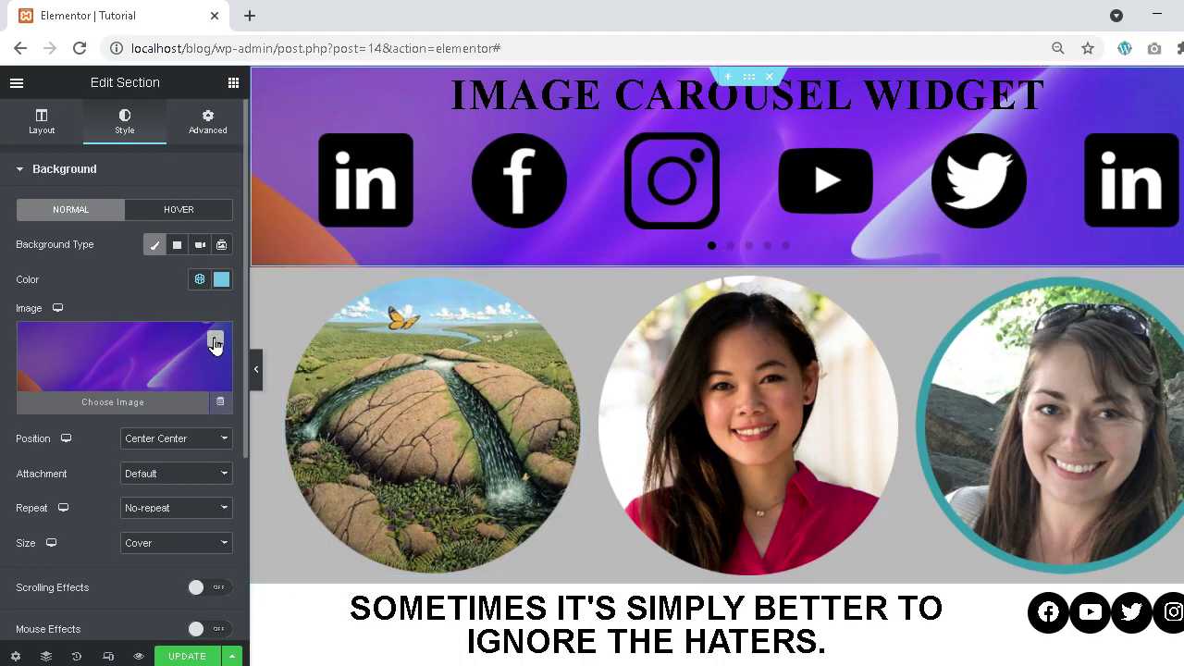
- Try the Center Left position for the background image, then set its position to Top Center and its attachment to Scroll
{"action": "left_click", "coordinate": [176, 442]}
{"action": "left_click", "coordinate": [183, 486]}
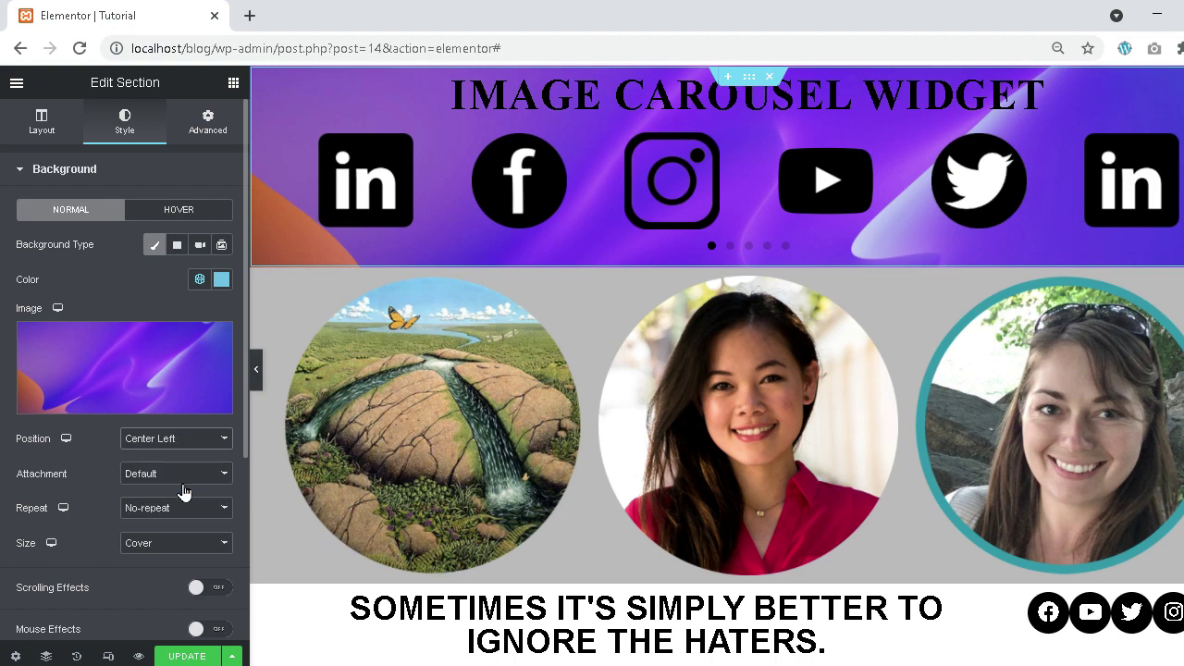
{"action": "left_click", "coordinate": [178, 442]}
{"action": "left_click", "coordinate": [180, 510]}
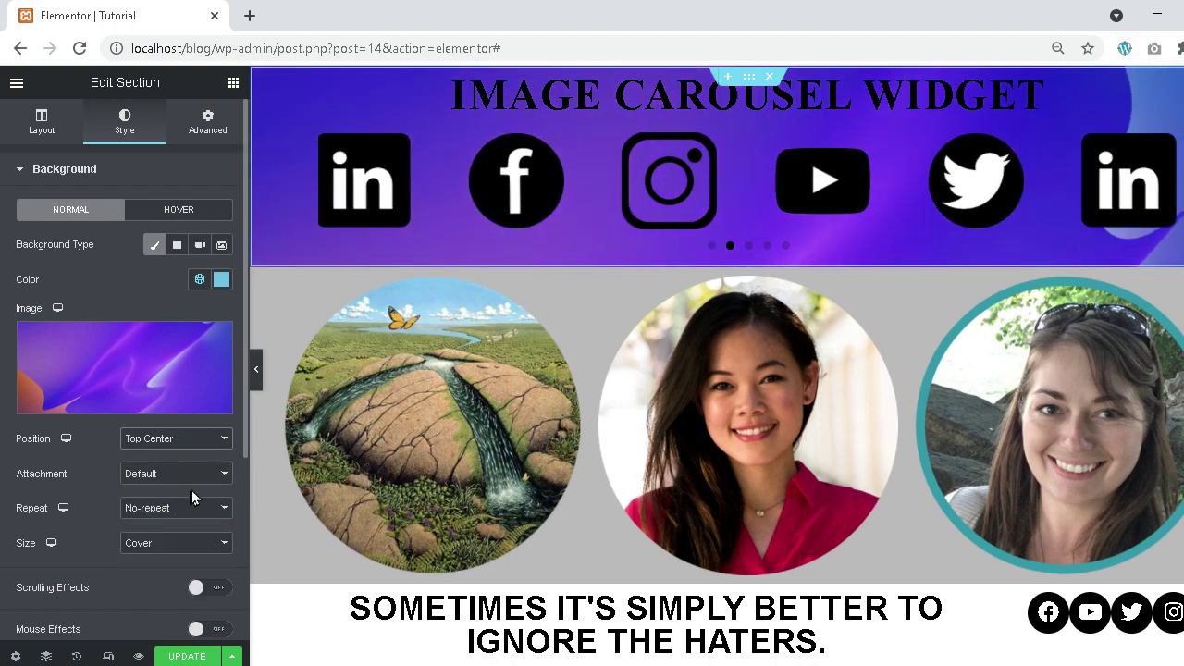
{"action": "left_click", "coordinate": [182, 515]}
{"action": "key", "text": "Escape"}
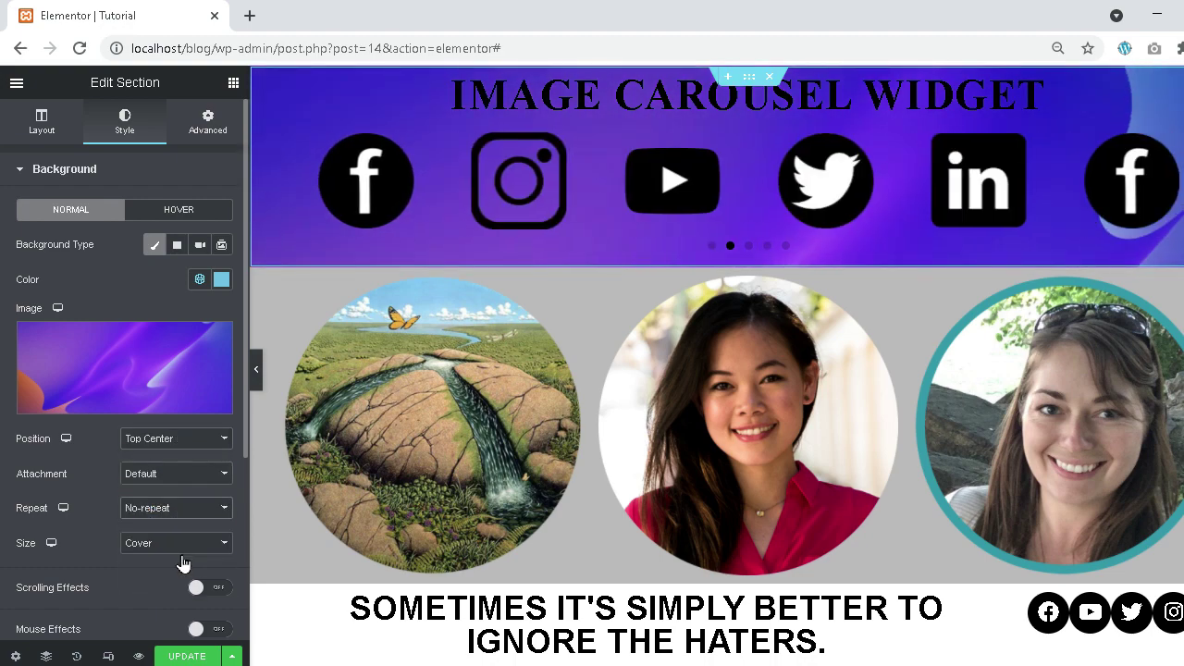
{"action": "left_click", "coordinate": [182, 476]}
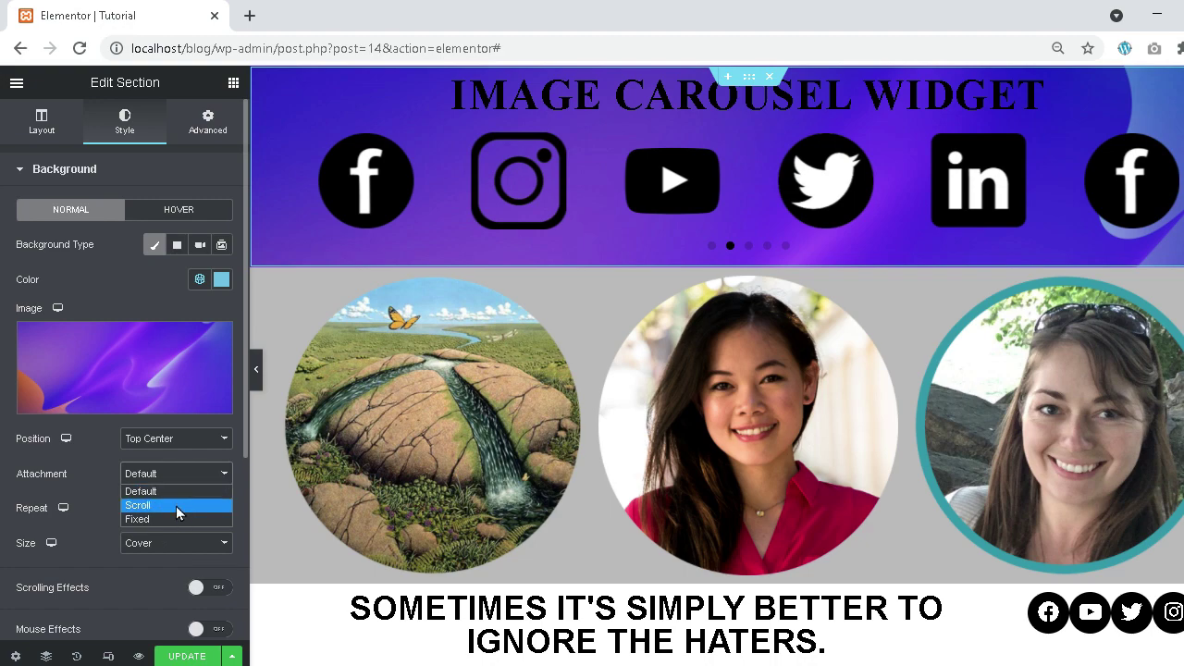
{"action": "left_click", "coordinate": [176, 506]}
- Set the background image to Repeat, try the Contain and Custom sizes, and remove the classic background
{"action": "left_click", "coordinate": [180, 542]}
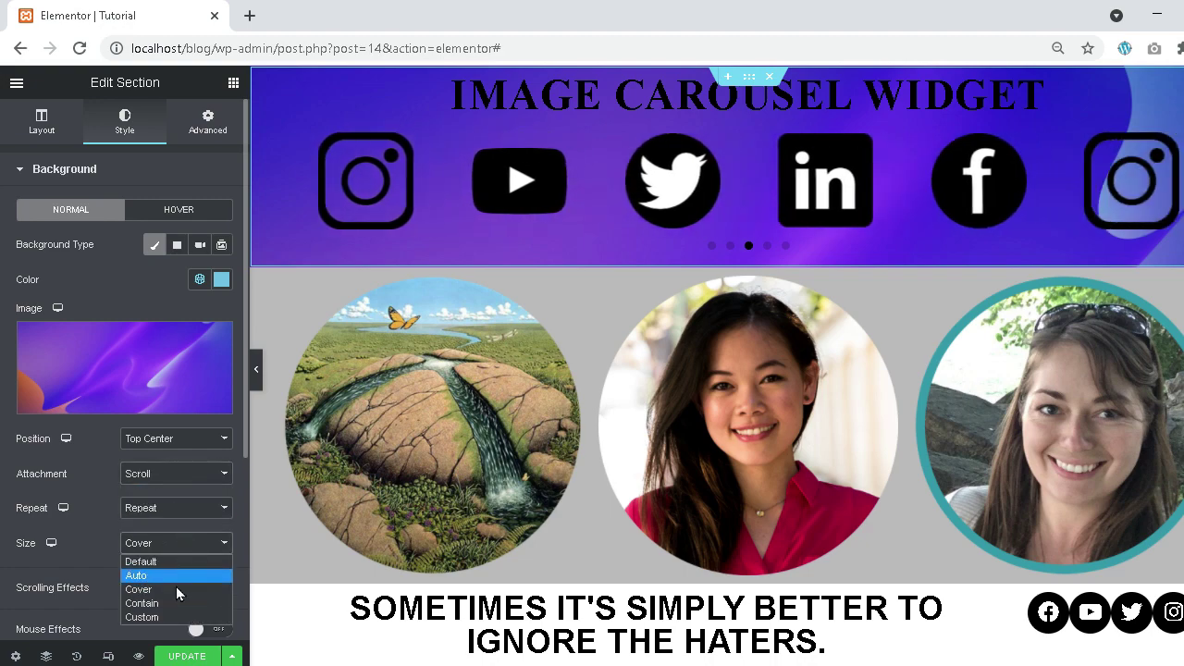
{"action": "left_click", "coordinate": [175, 606]}
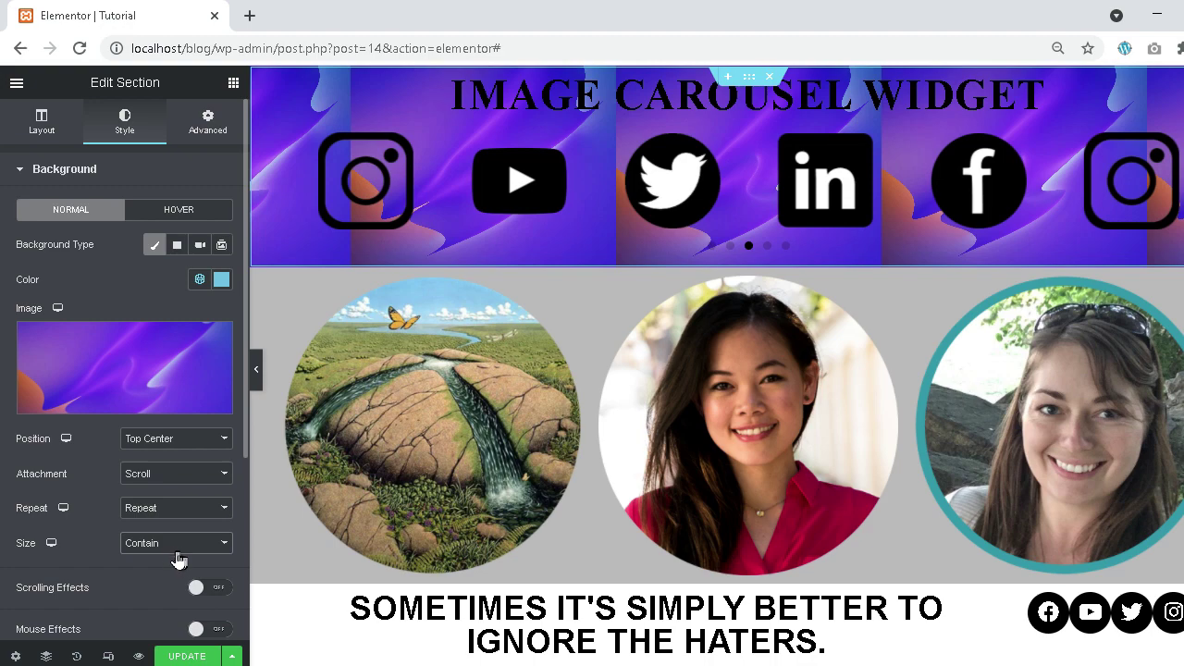
{"action": "left_click", "coordinate": [175, 543]}
{"action": "left_click", "coordinate": [176, 613]}
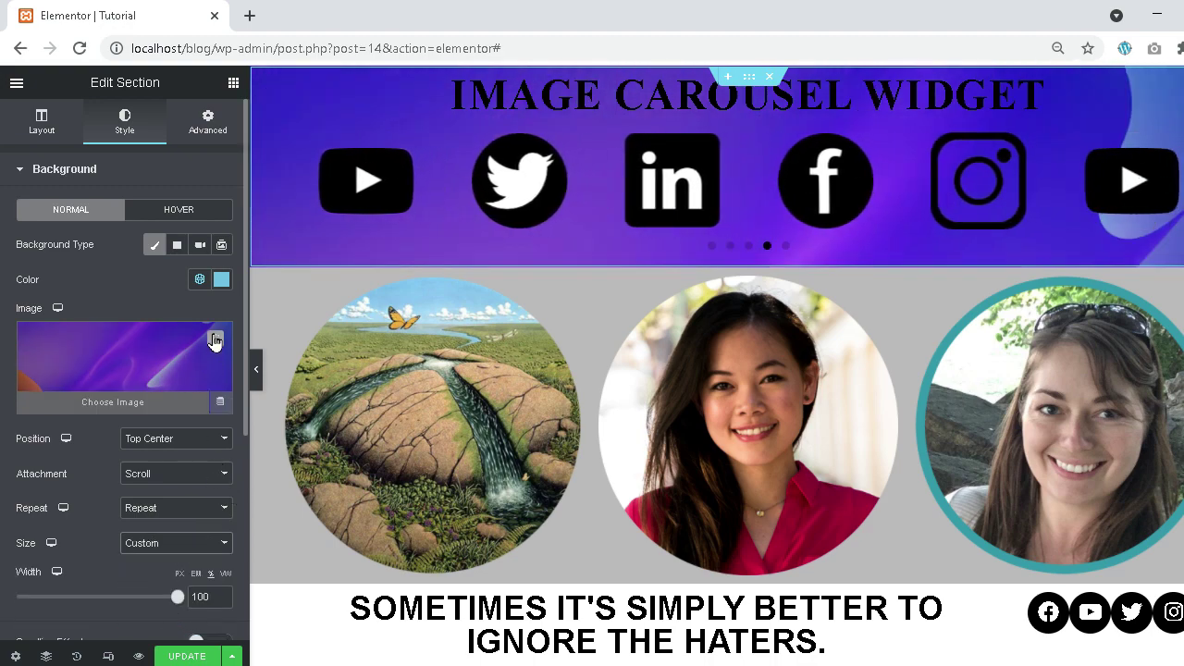
{"action": "left_click", "coordinate": [215, 341]}
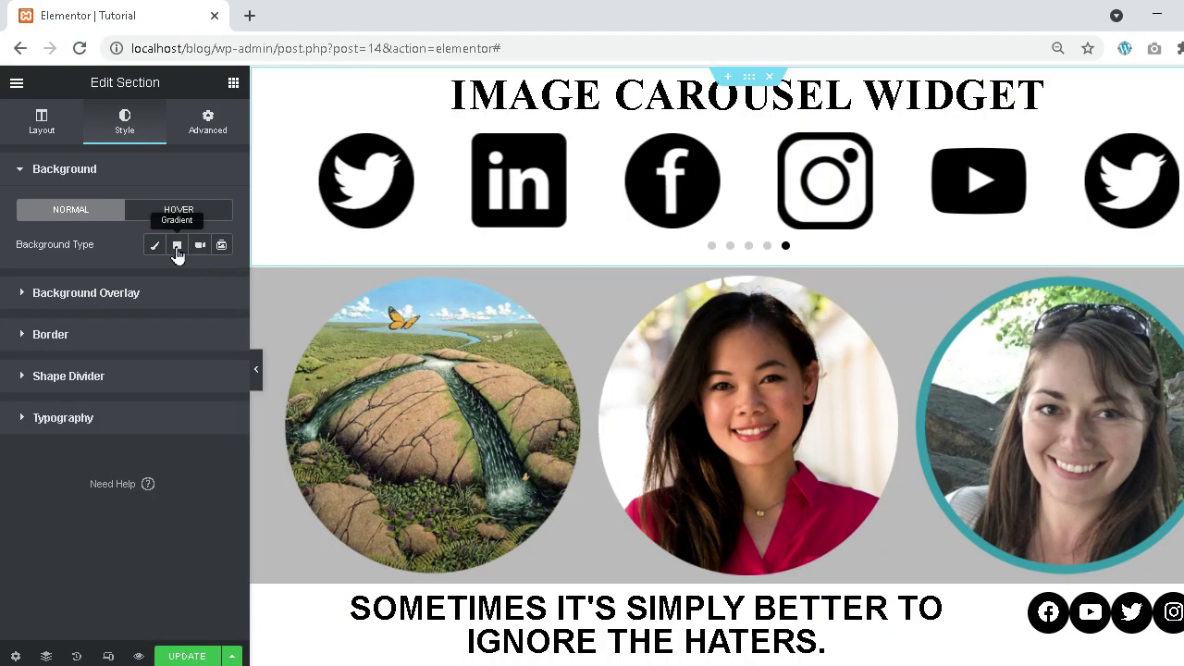
- Switch the carousel section to a gradient background and set its first color to a custom light pink
{"action": "left_click", "coordinate": [177, 249]}
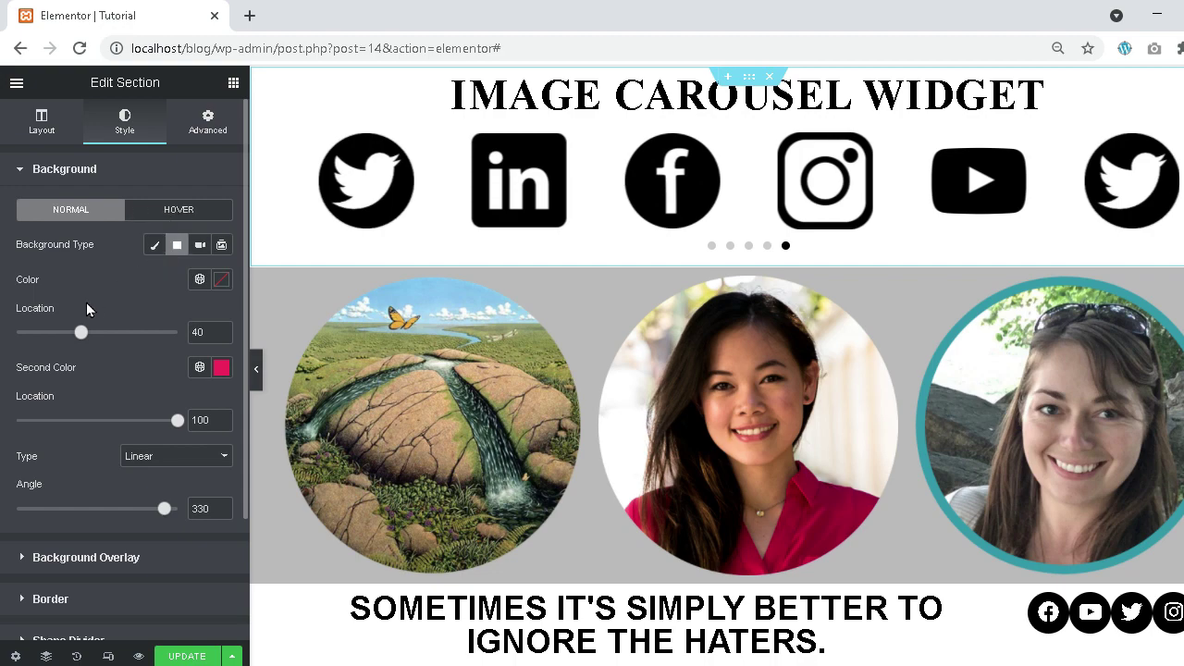
{"action": "left_click", "coordinate": [199, 279]}
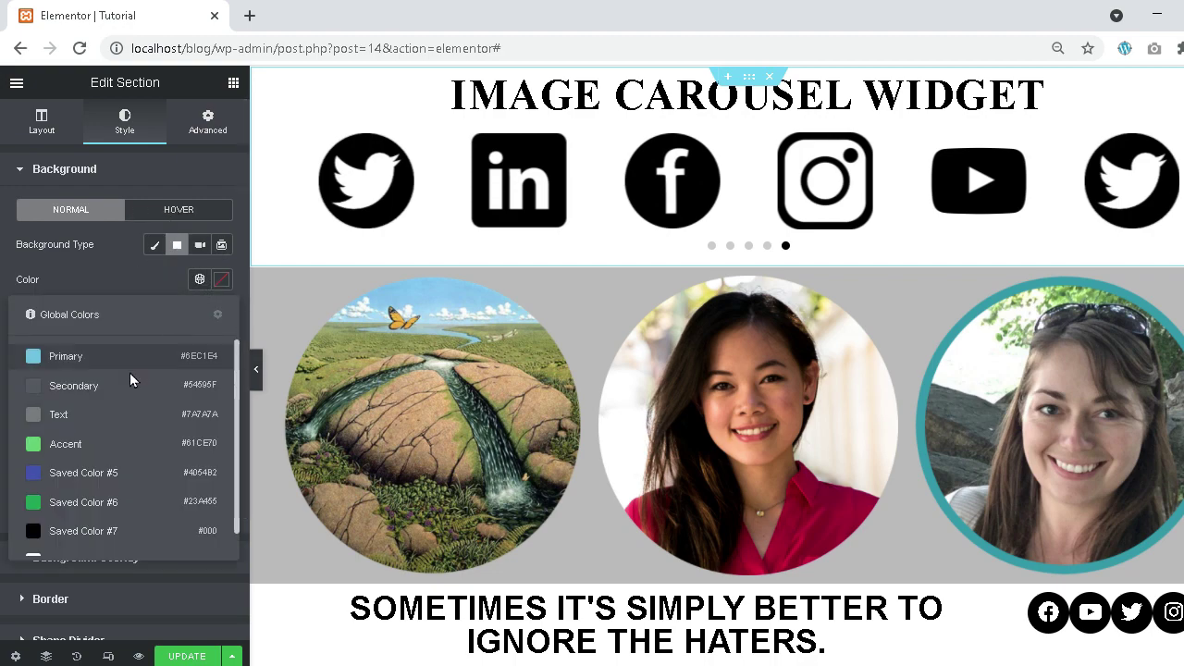
{"action": "left_click", "coordinate": [220, 282]}
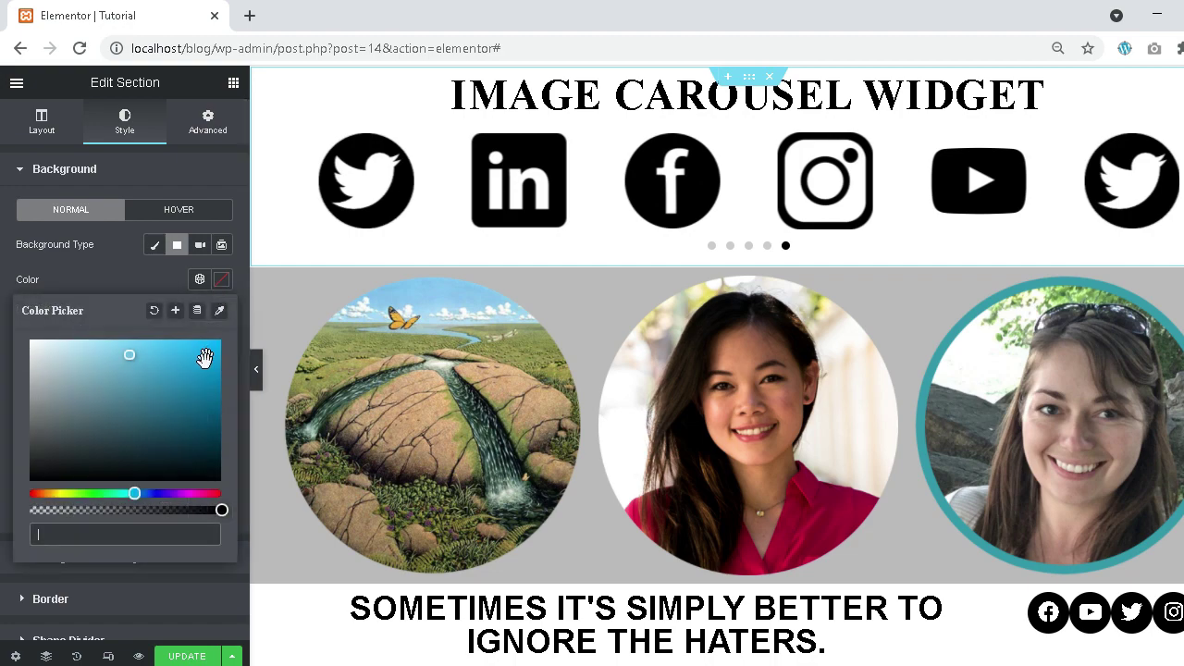
{"action": "left_click", "coordinate": [217, 495]}
{"action": "left_click", "coordinate": [107, 343]}
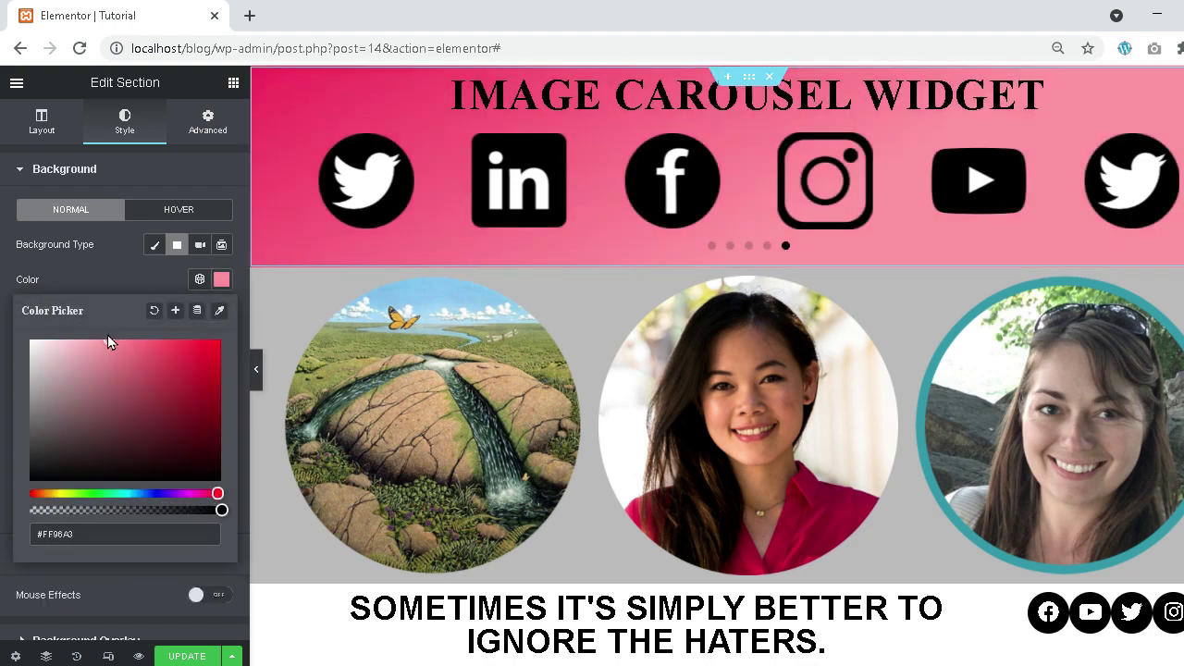
{"action": "left_click", "coordinate": [98, 275]}
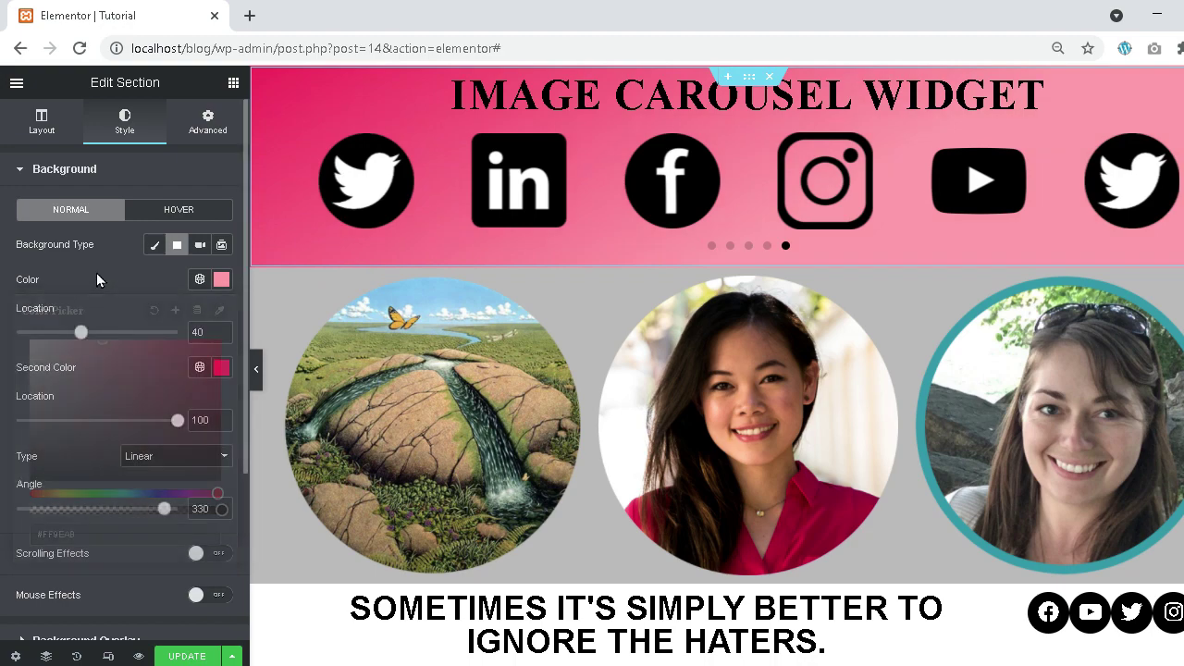
- Set the gradient's first color location to 43, its second color location to 53 and its angle to 240
{"action": "mouse_move", "coordinate": [81, 335]}
{"action": "left_mouse_down"}
{"action": "mouse_move", "coordinate": [135, 335]}
{"action": "mouse_move", "coordinate": [87, 334]}
{"action": "left_mouse_up"}
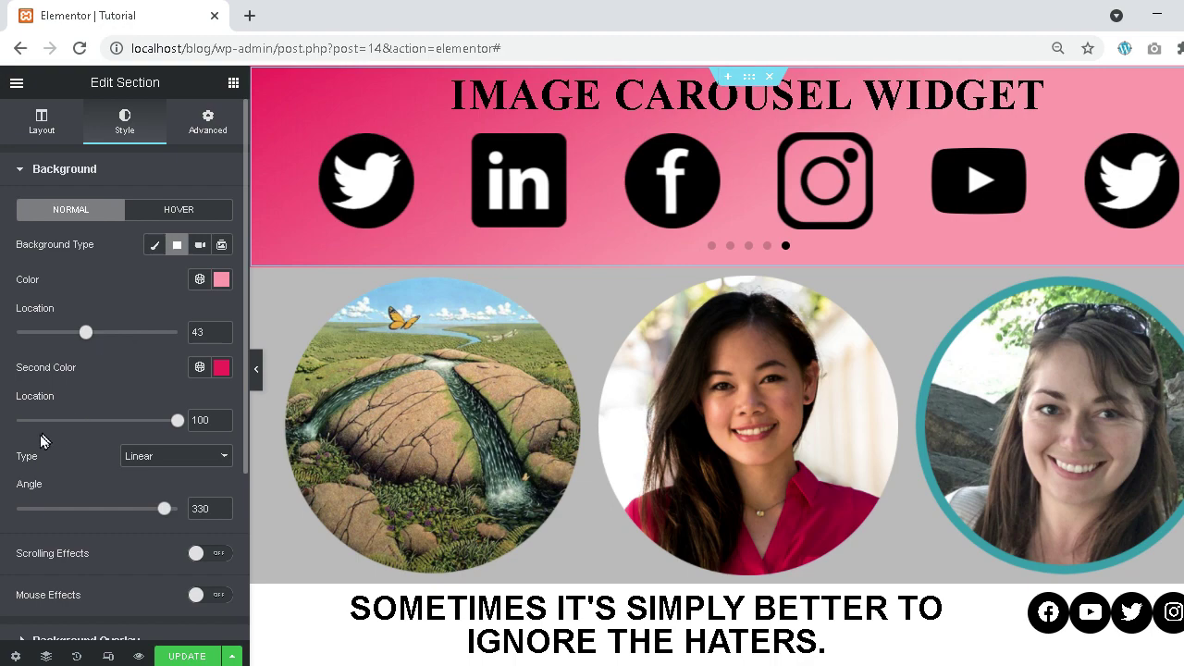
{"action": "left_click_drag", "start_coordinate": [176, 422], "coordinate": [103, 432]}
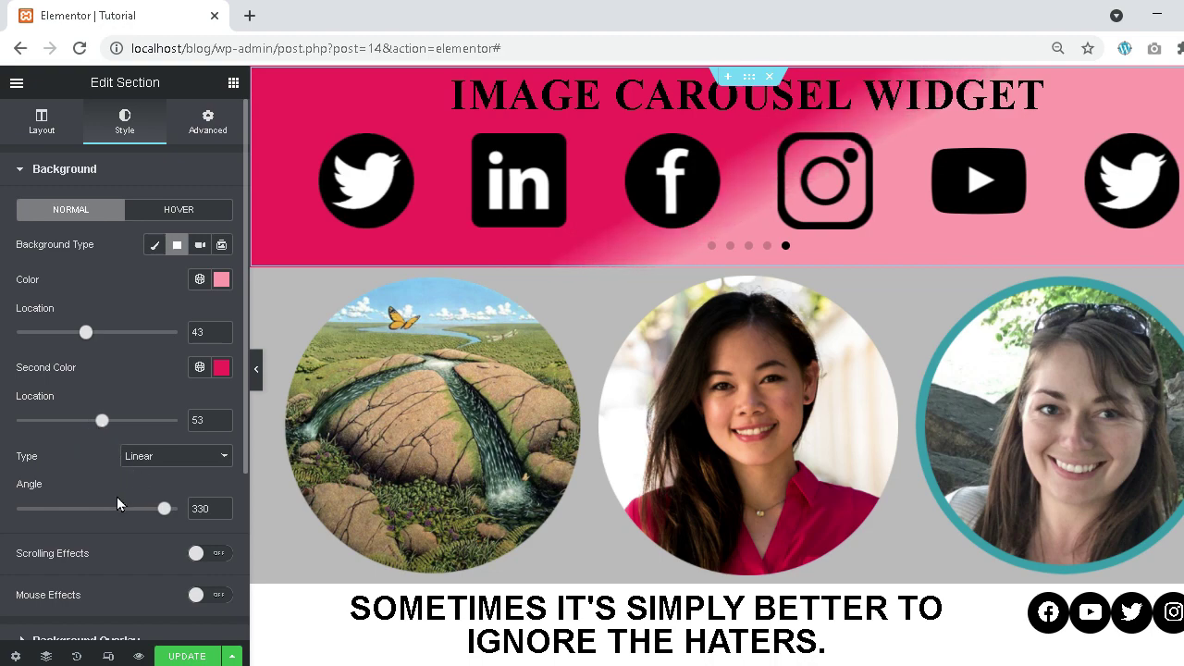
{"action": "left_click_drag", "start_coordinate": [166, 515], "coordinate": [124, 510]}
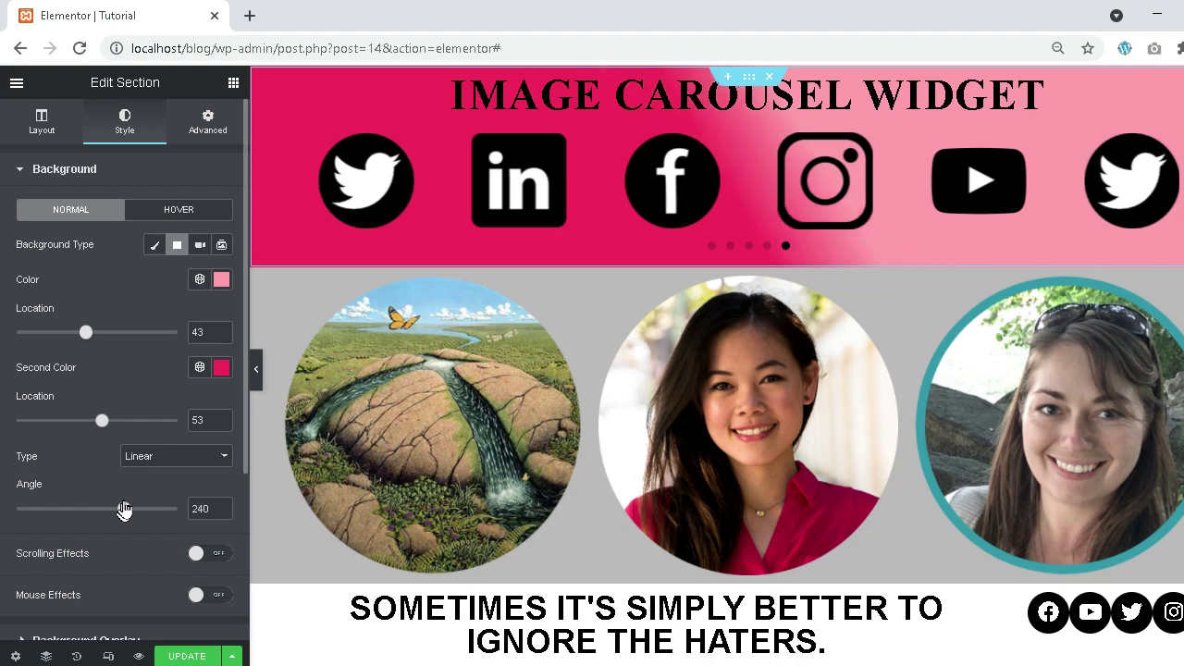
- Make the gradient Radial and try the Center Right position before setting it to Top Left
{"action": "left_click", "coordinate": [148, 459]}
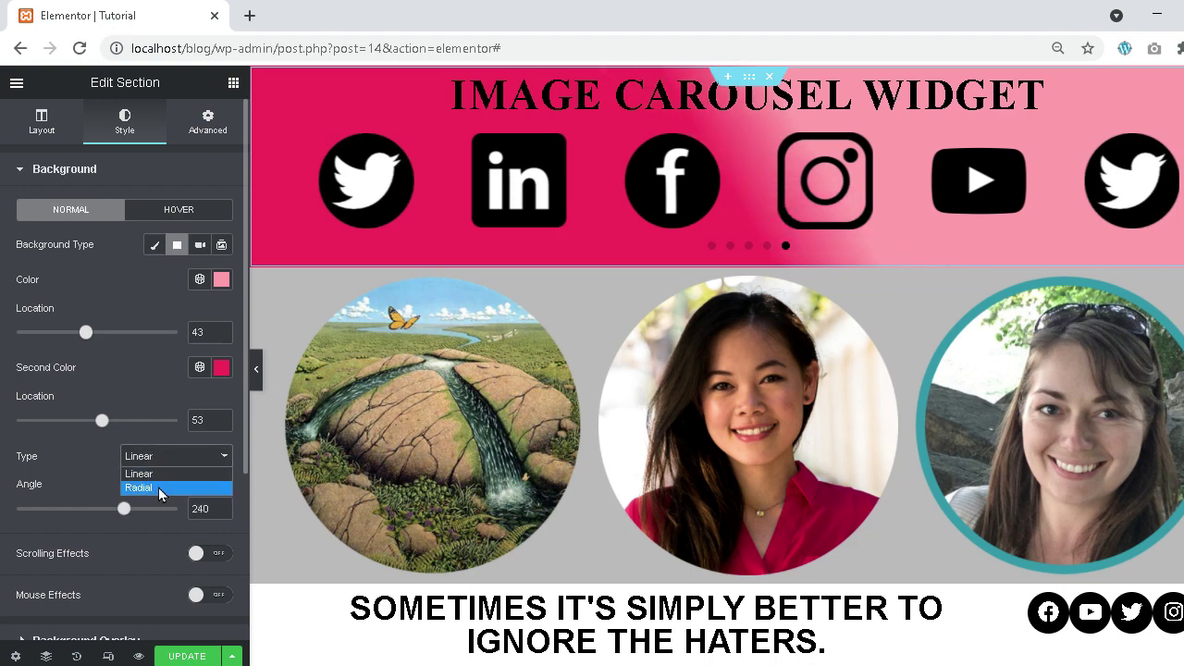
{"action": "left_click", "coordinate": [158, 487]}
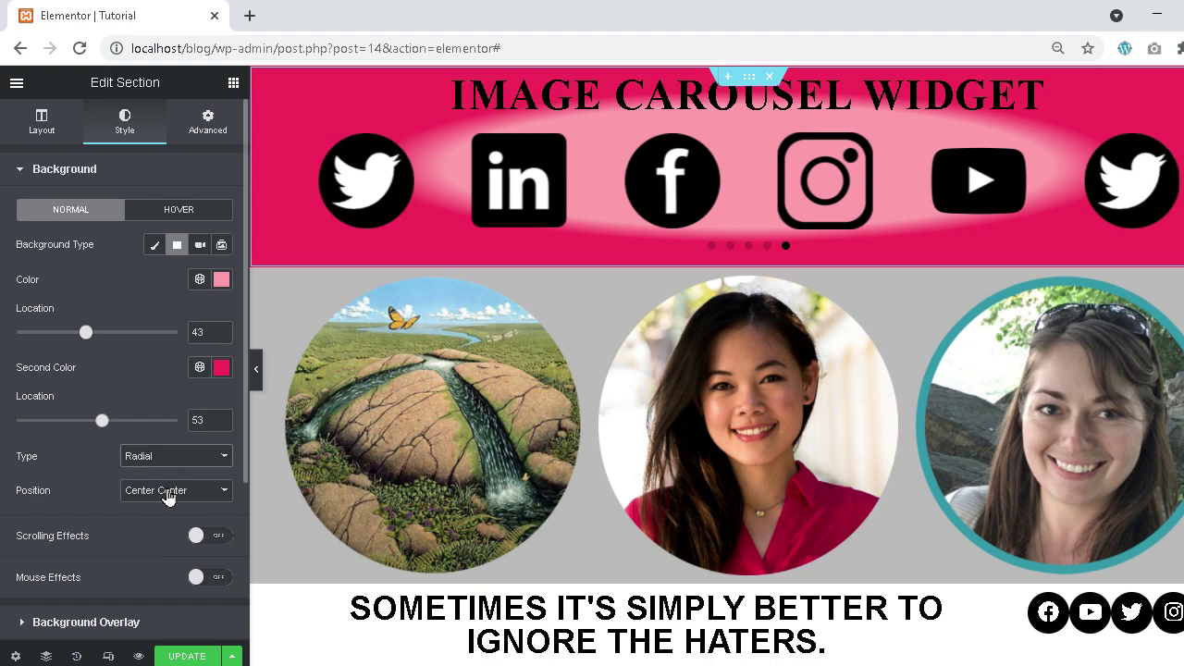
{"action": "left_click", "coordinate": [170, 494]}
{"action": "left_click", "coordinate": [181, 544]}
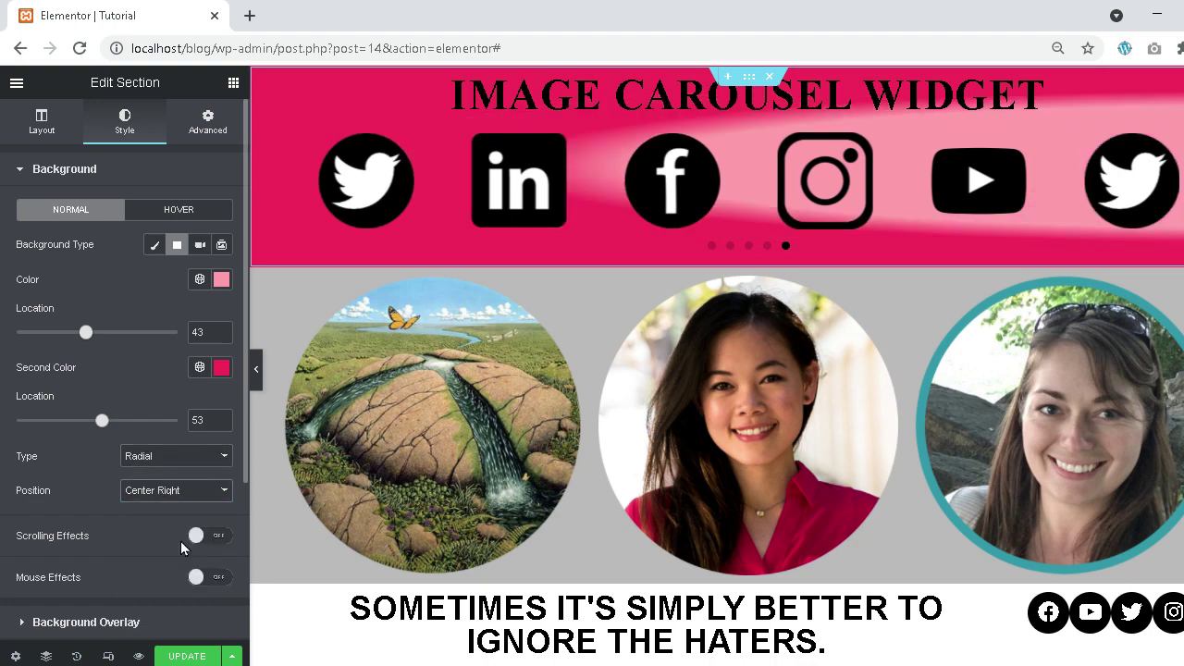
{"action": "left_click", "coordinate": [170, 494]}
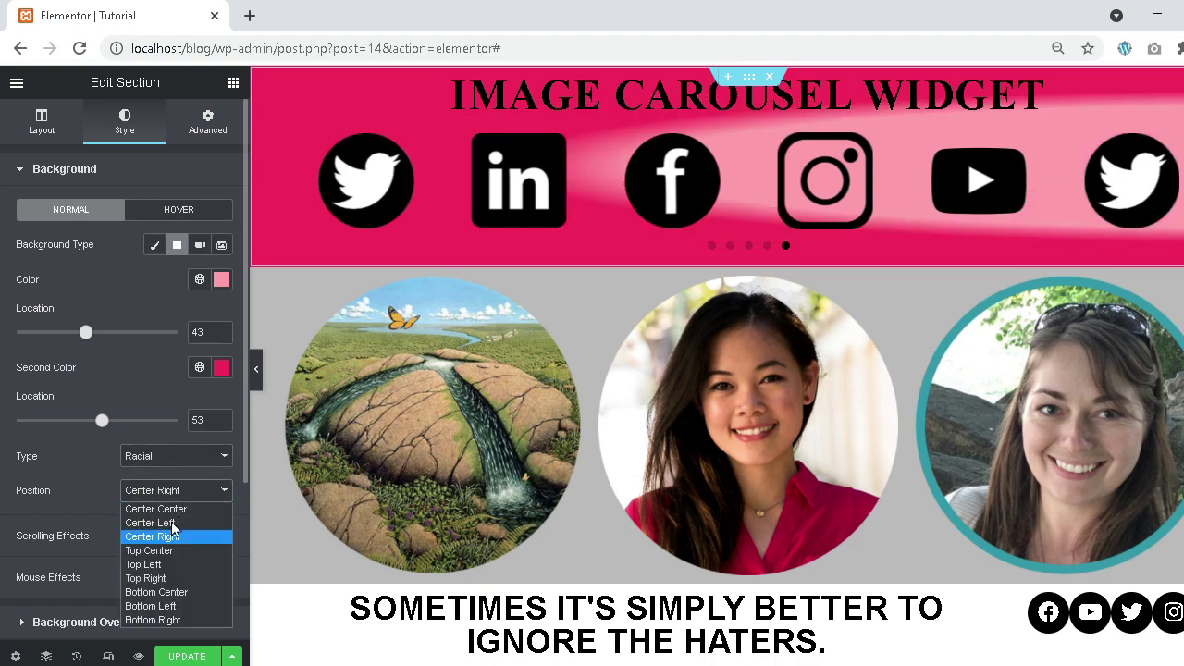
{"action": "left_click", "coordinate": [168, 565]}
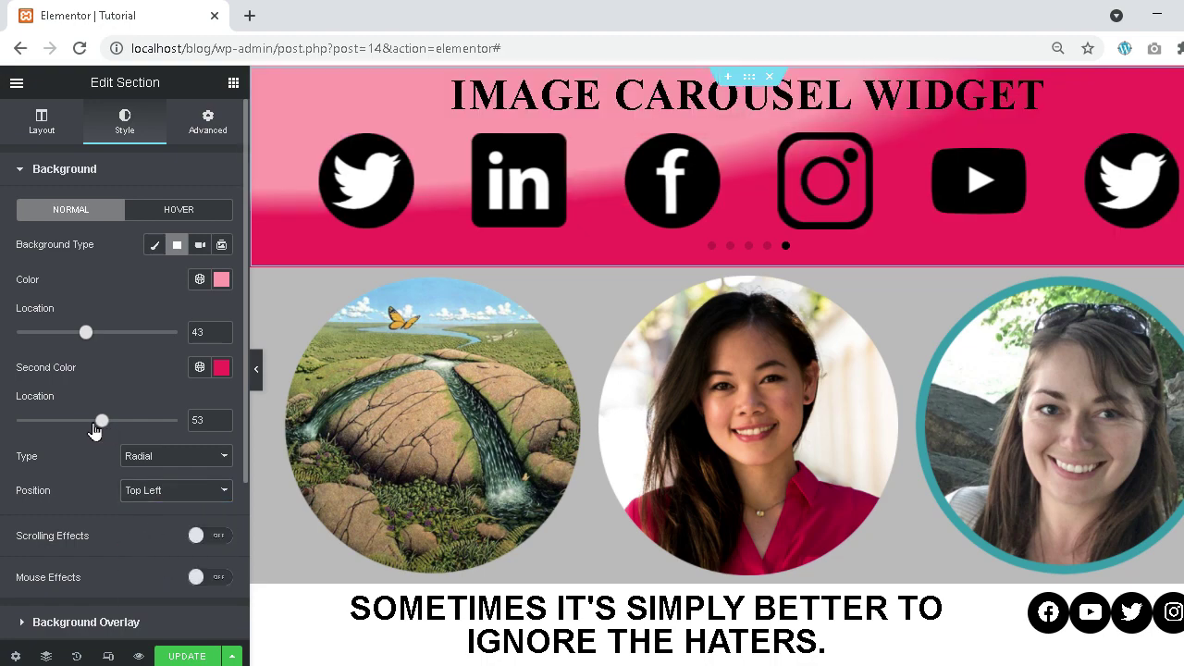
- Set the gradient's second color location to 48 and the first to 56, then remove the gradient background
{"action": "mouse_move", "coordinate": [103, 424]}
{"action": "left_mouse_down"}
{"action": "mouse_move", "coordinate": [83, 422]}
{"action": "mouse_move", "coordinate": [94, 421]}
{"action": "left_mouse_up"}
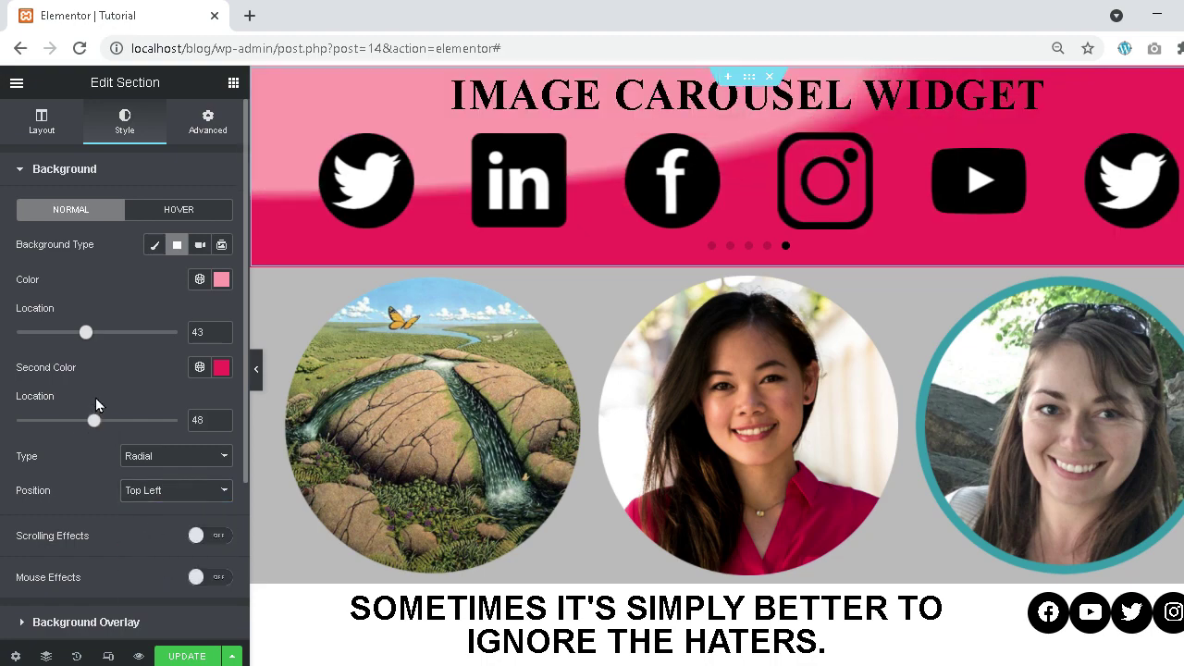
{"action": "left_click_drag", "start_coordinate": [86, 334], "coordinate": [107, 335]}
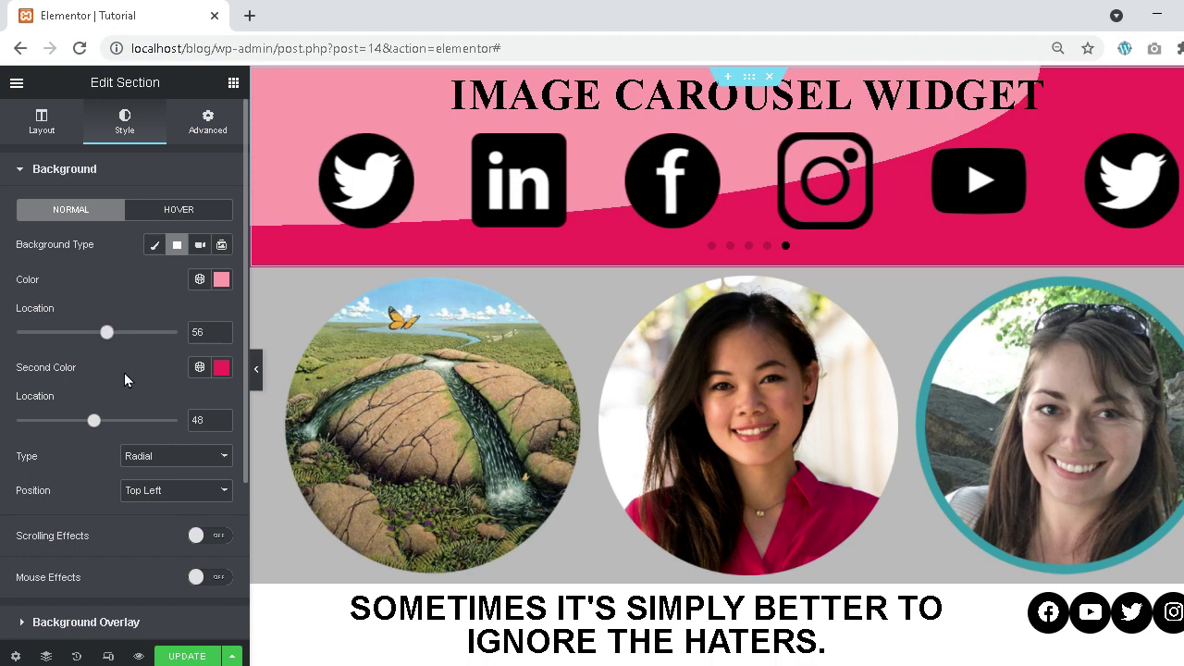
{"action": "left_click", "coordinate": [183, 463]}
{"action": "left_click", "coordinate": [173, 470]}
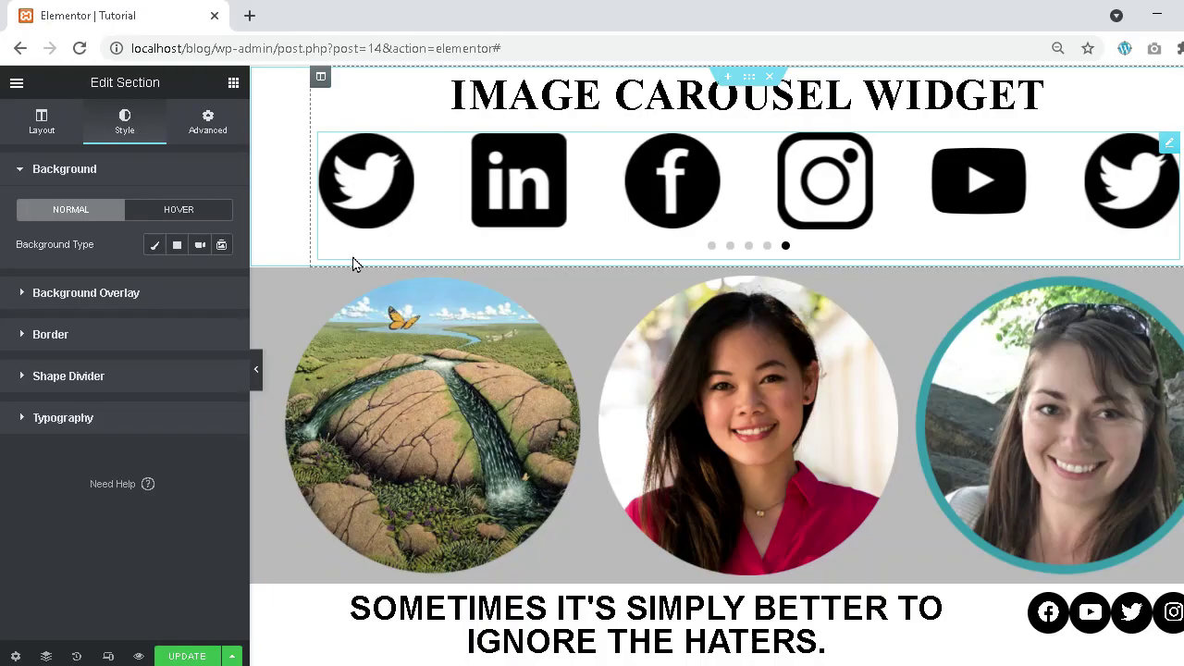
- Switch the carousel section to a video background using the YouTube link with video ID SKr-Xu2AyGM
{"action": "left_click", "coordinate": [200, 244]}
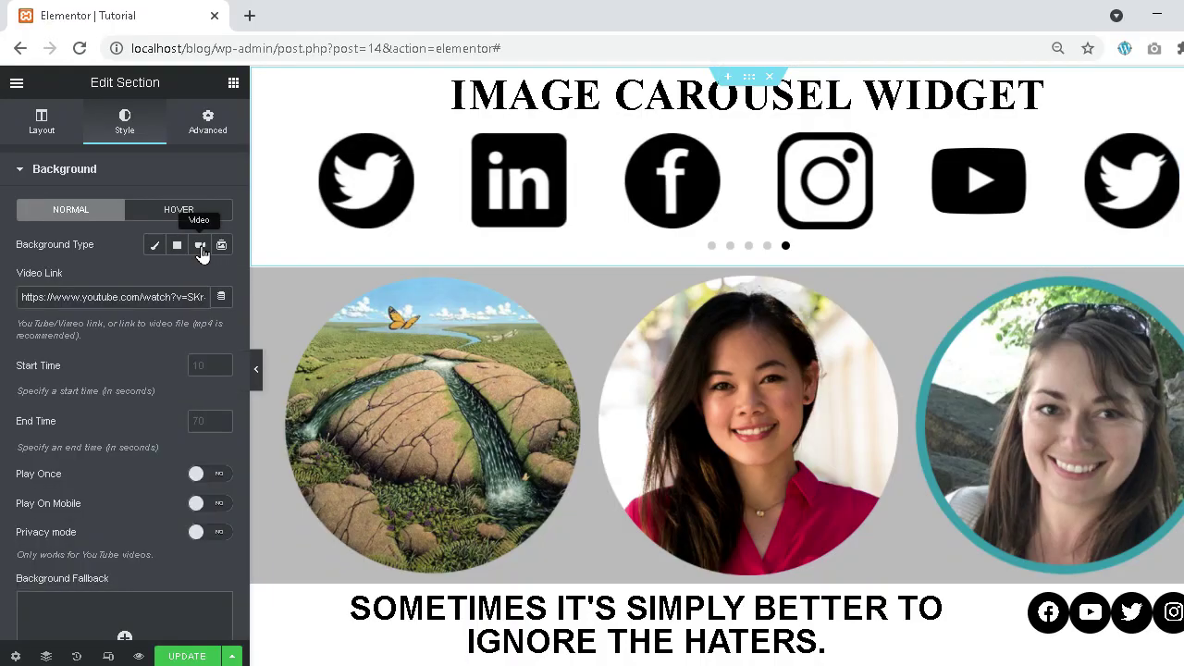
{"action": "left_click", "coordinate": [128, 290]}
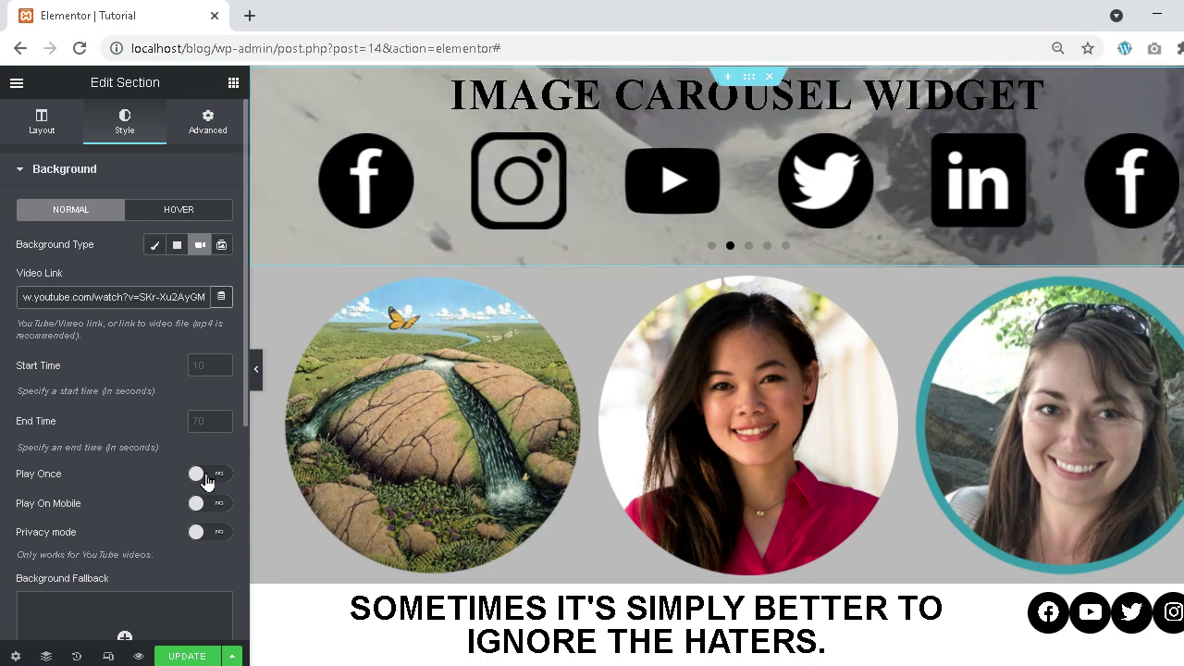
- Replace the carousel section's video background with a slideshow of the landscape image and the two portrait images
{"action": "scroll", "coordinate": [148, 495], "scroll_direction": "down", "scroll_amount": 1}
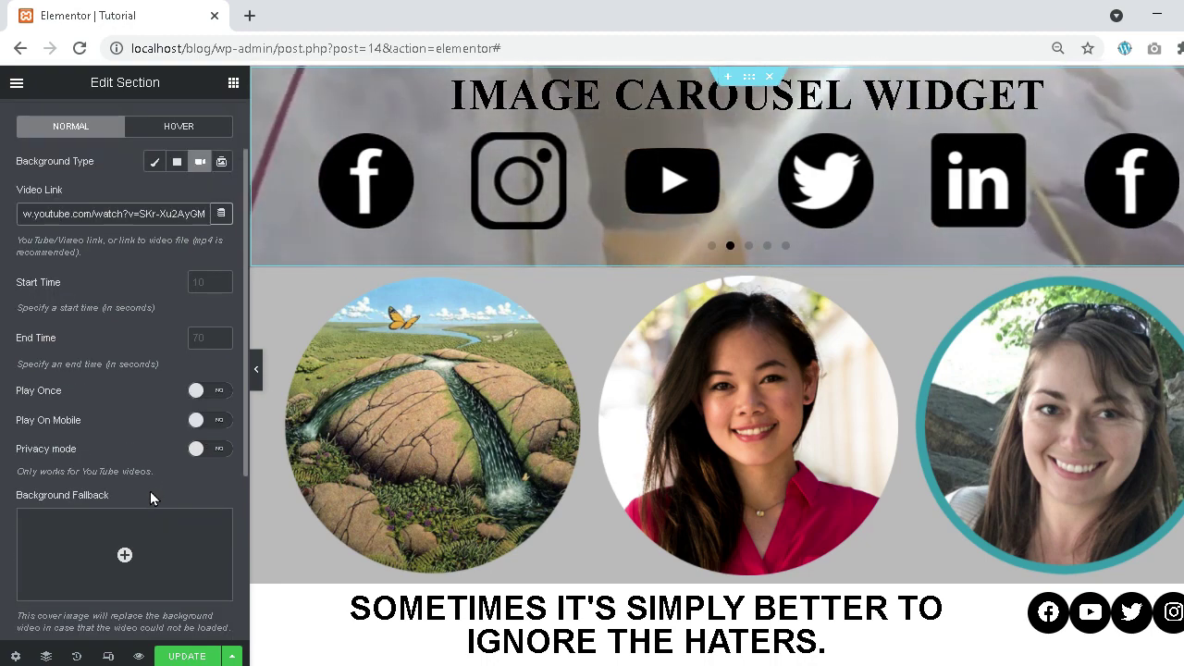
{"action": "scroll", "coordinate": [149, 488], "scroll_direction": "up", "scroll_amount": 1}
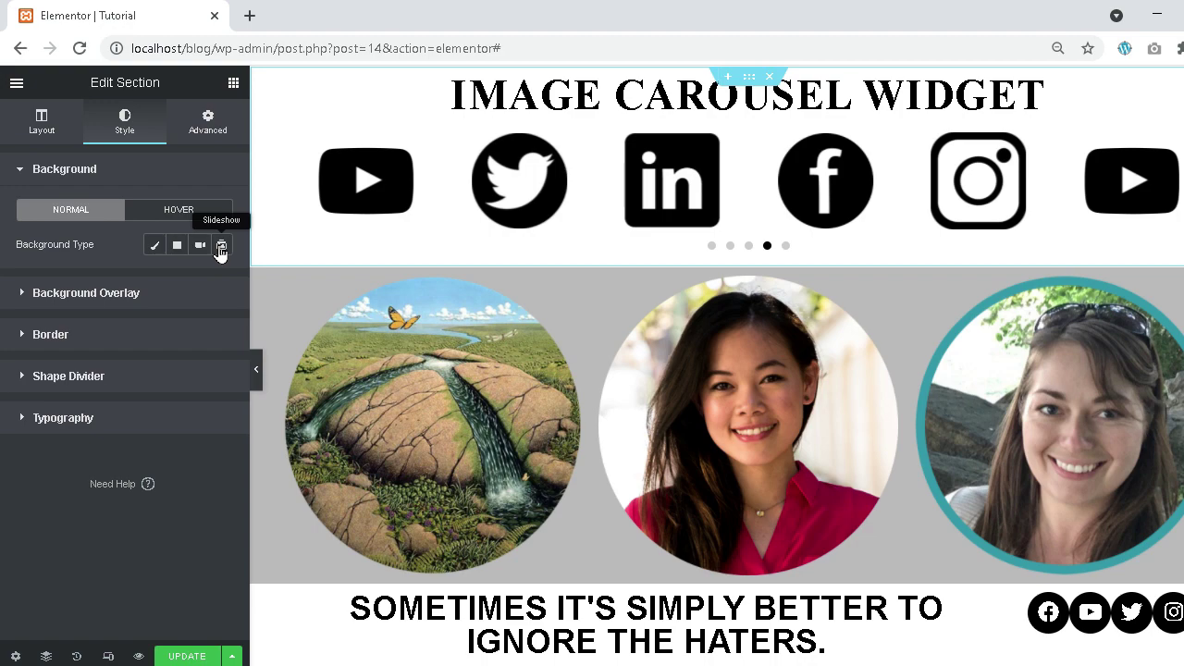
{"action": "left_click", "coordinate": [221, 247]}
{"action": "left_click", "coordinate": [48, 318]}
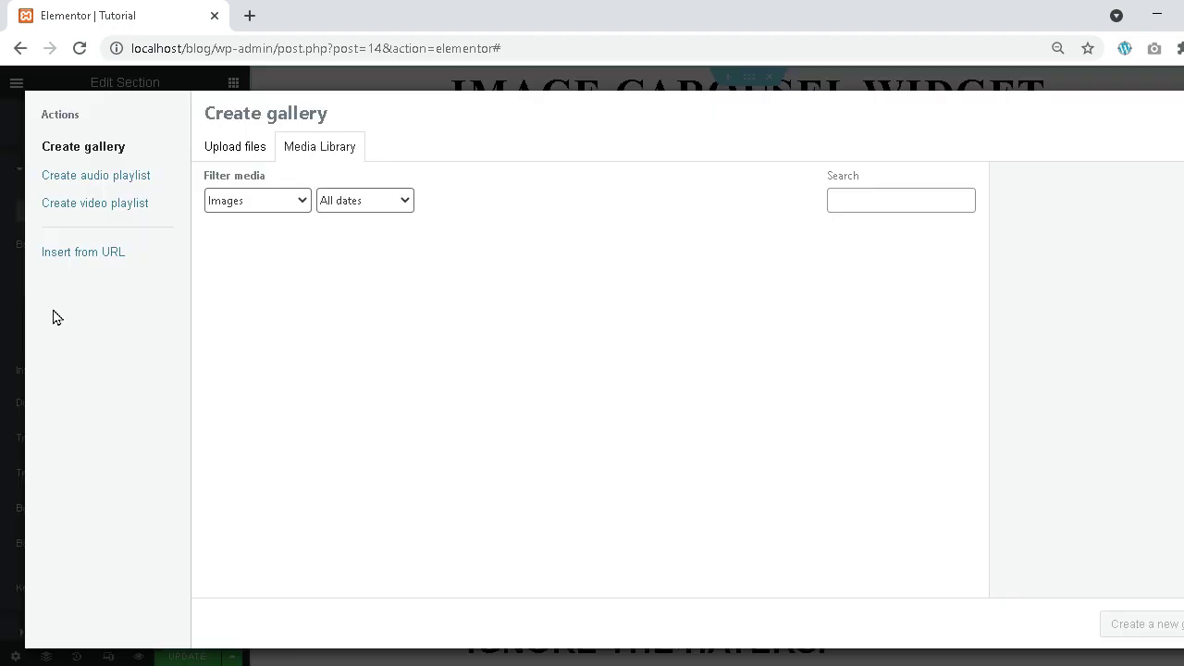
{"action": "left_click", "coordinate": [279, 325]}
{"action": "left_click", "coordinate": [382, 319]}
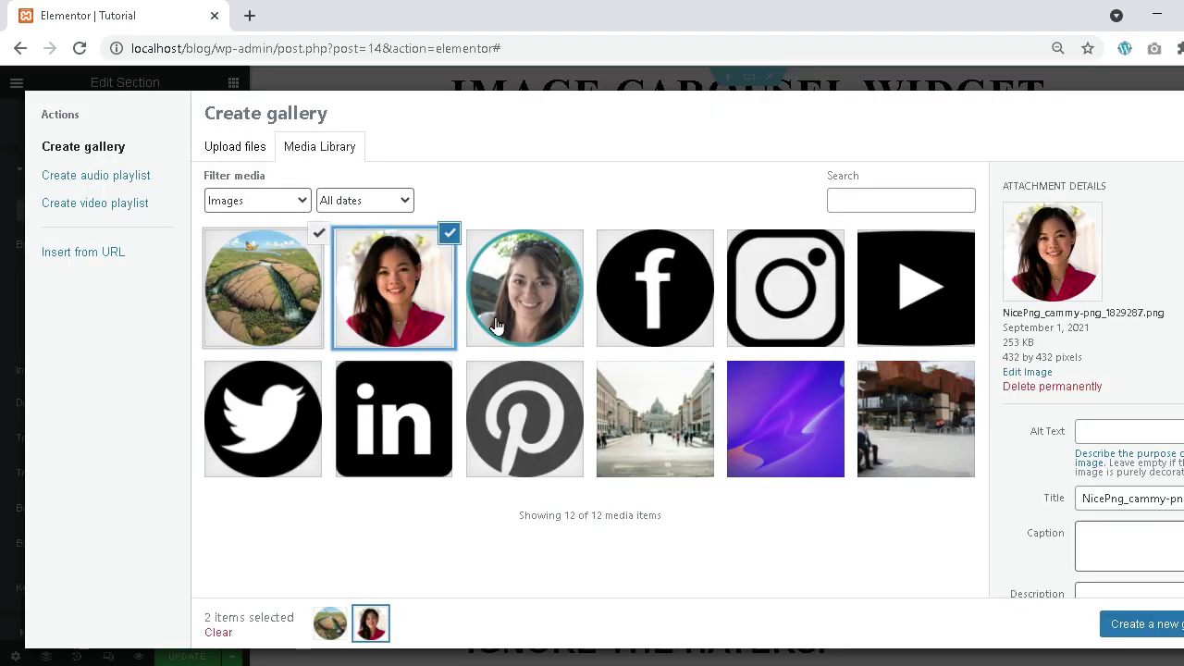
{"action": "left_click", "coordinate": [496, 325]}
{"action": "left_click", "coordinate": [1147, 624]}
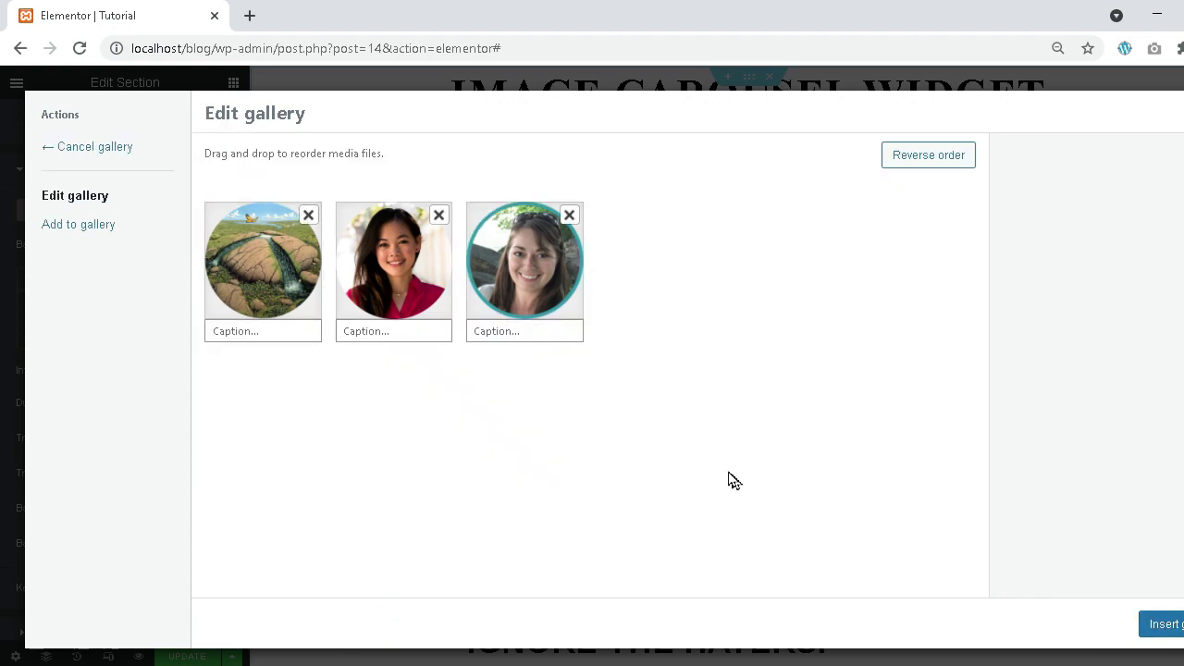
{"action": "left_click", "coordinate": [1173, 625]}
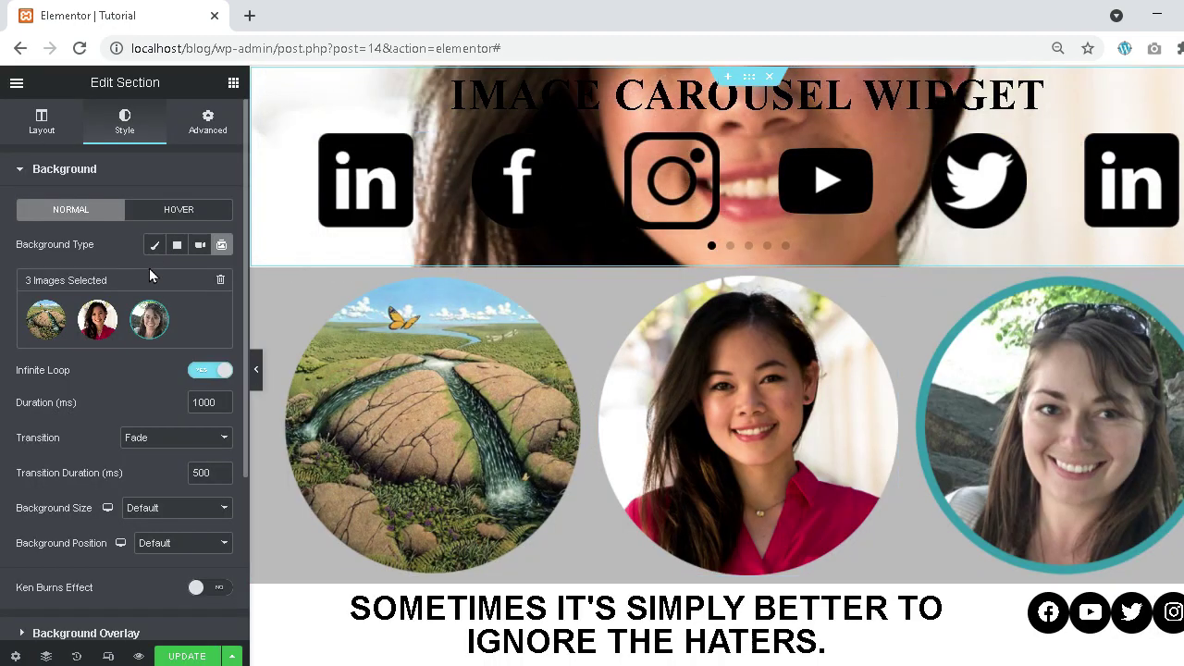
- Set the background slideshow's transition to Slide Down, then remove the slideshow background
{"action": "scroll", "coordinate": [165, 375], "scroll_direction": "down", "scroll_amount": 1}
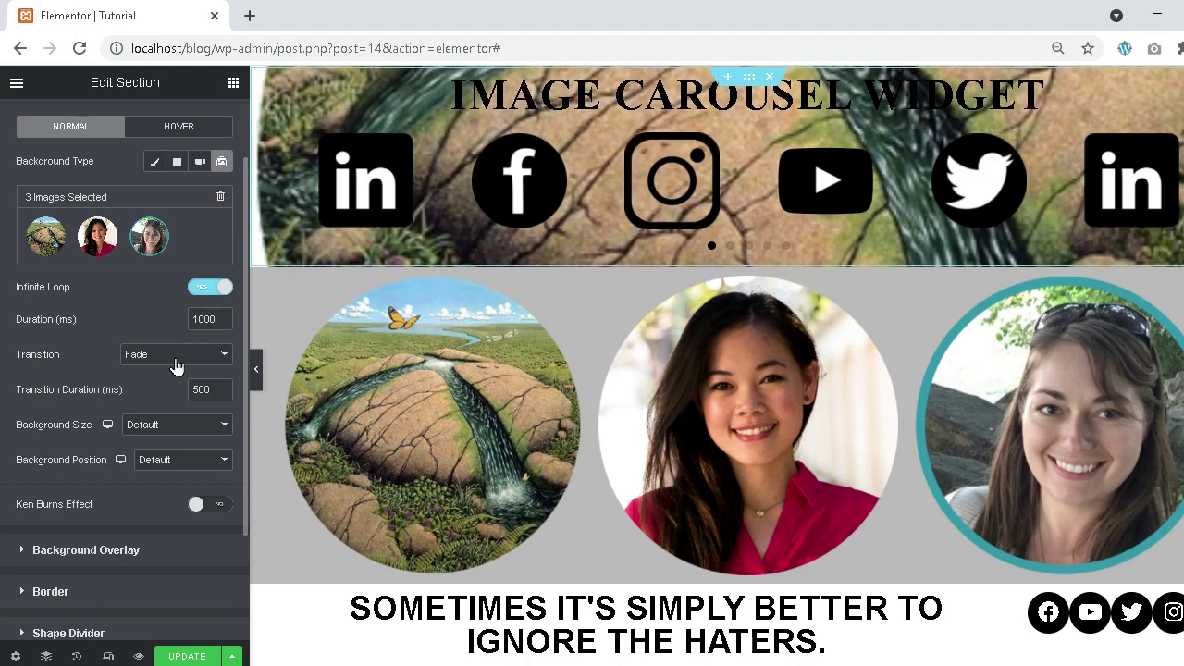
{"action": "left_click", "coordinate": [175, 357]}
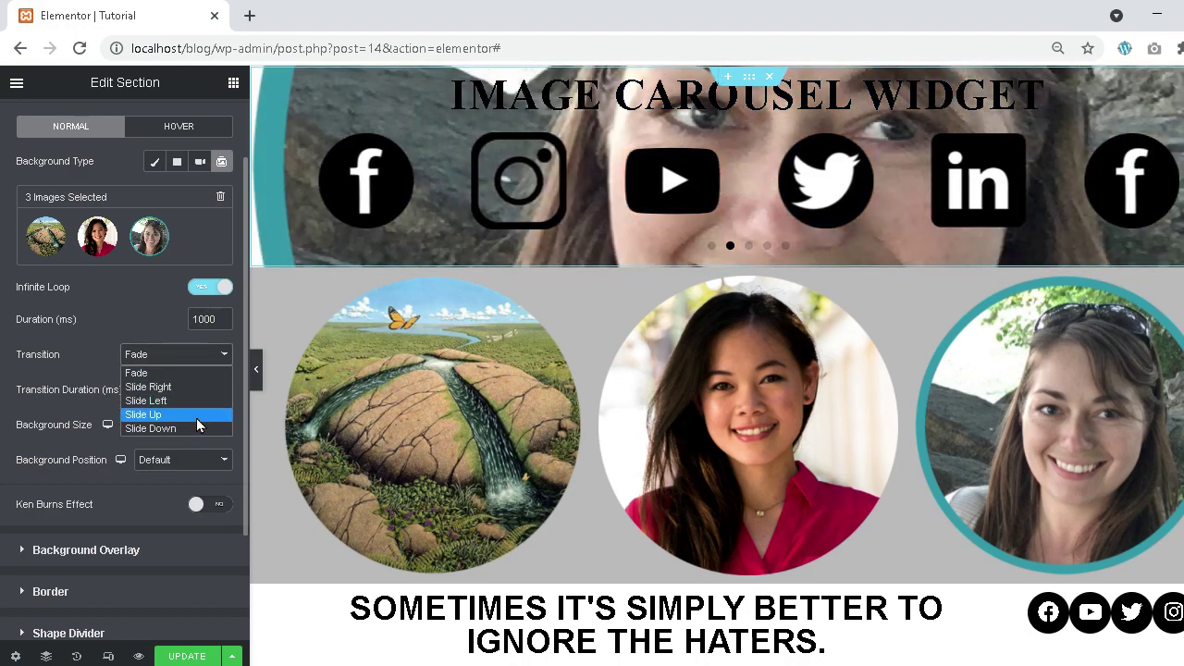
{"action": "left_click", "coordinate": [193, 429]}
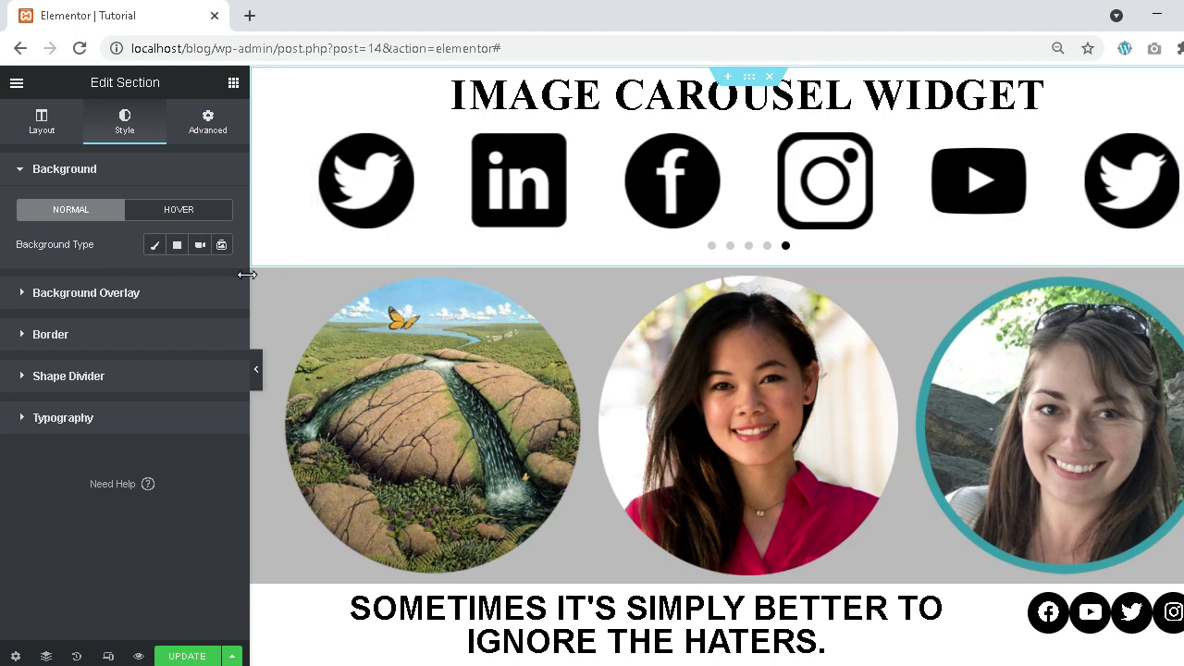
- Add a classic background overlay using the purple abstract image and set its opacity to 0.43
{"action": "left_click", "coordinate": [187, 294]}
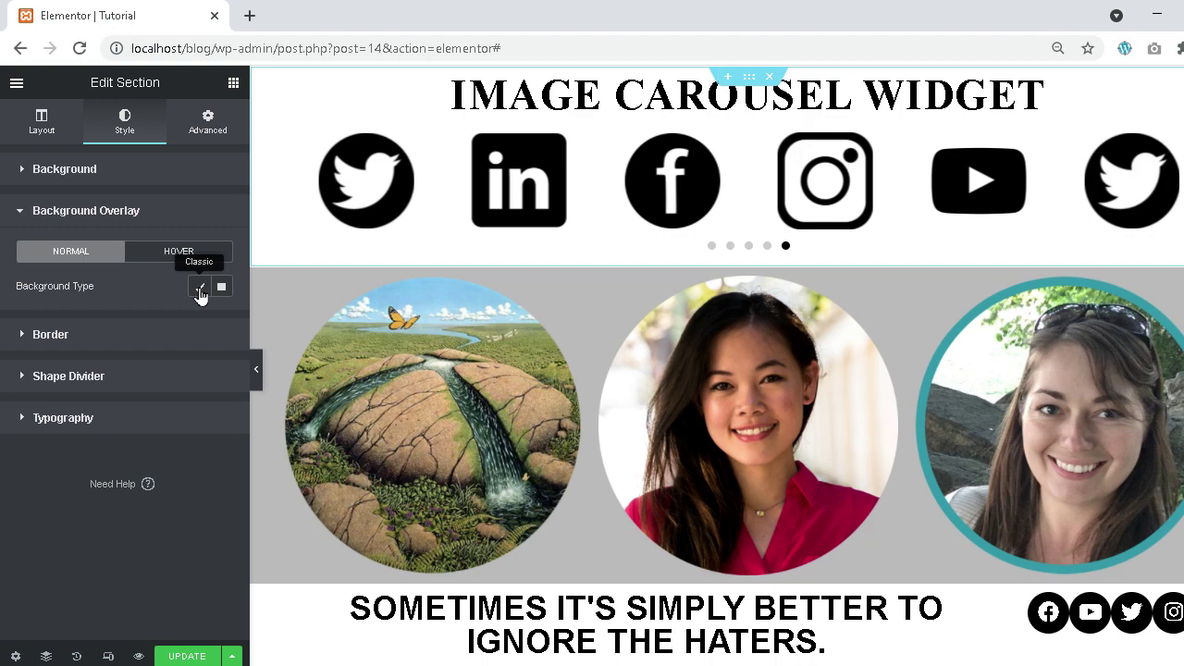
{"action": "left_click", "coordinate": [201, 292]}
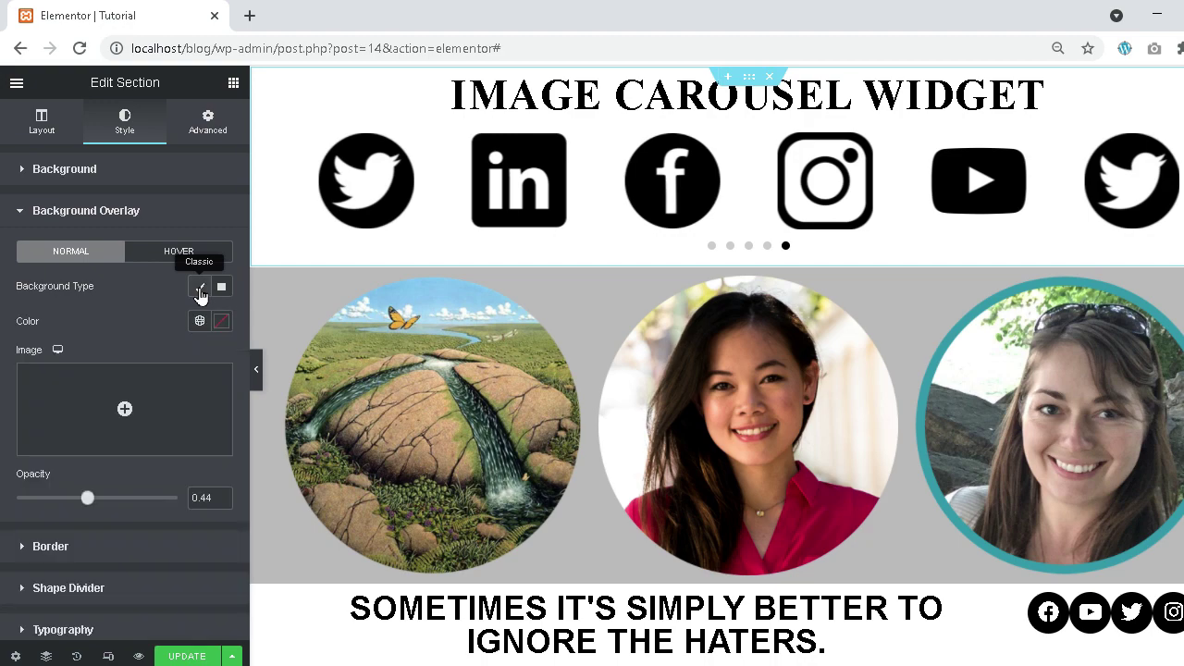
{"action": "left_click", "coordinate": [134, 442]}
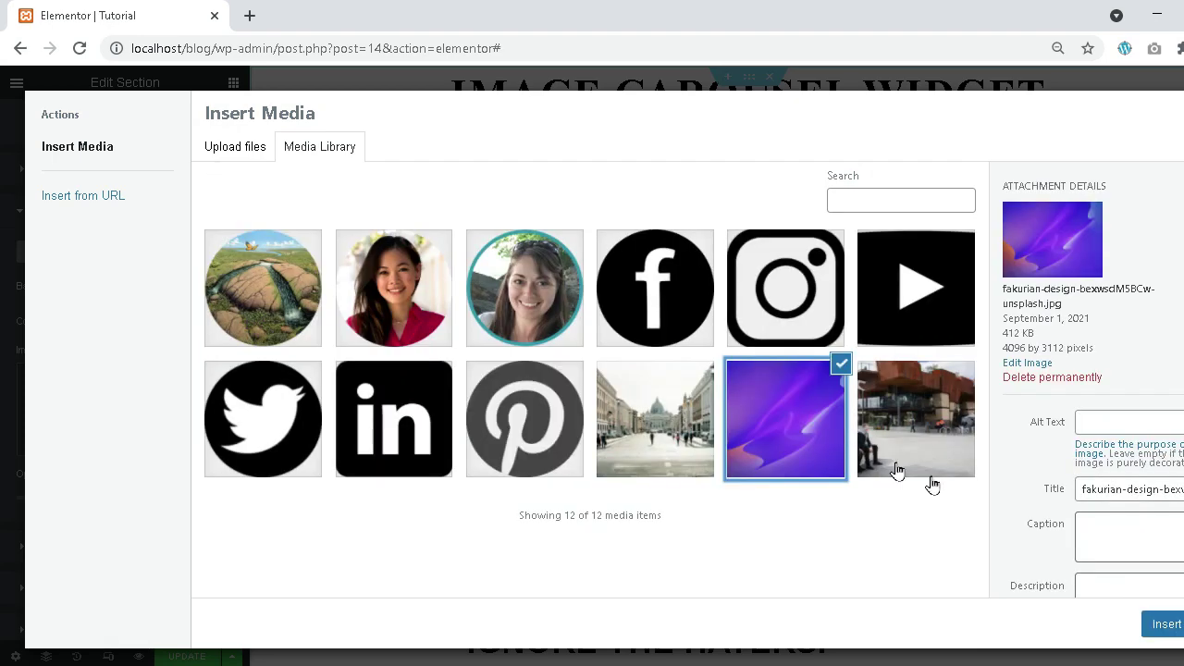
{"action": "left_click", "coordinate": [1167, 625]}
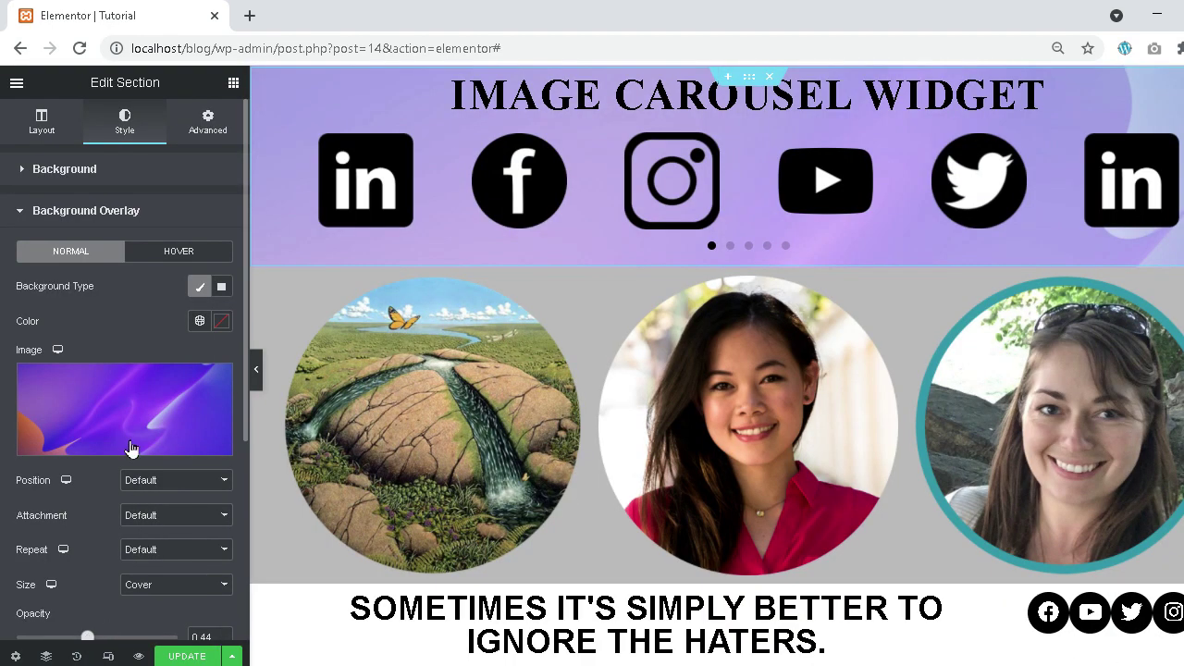
{"action": "scroll", "coordinate": [134, 449], "scroll_direction": "down", "scroll_amount": 2}
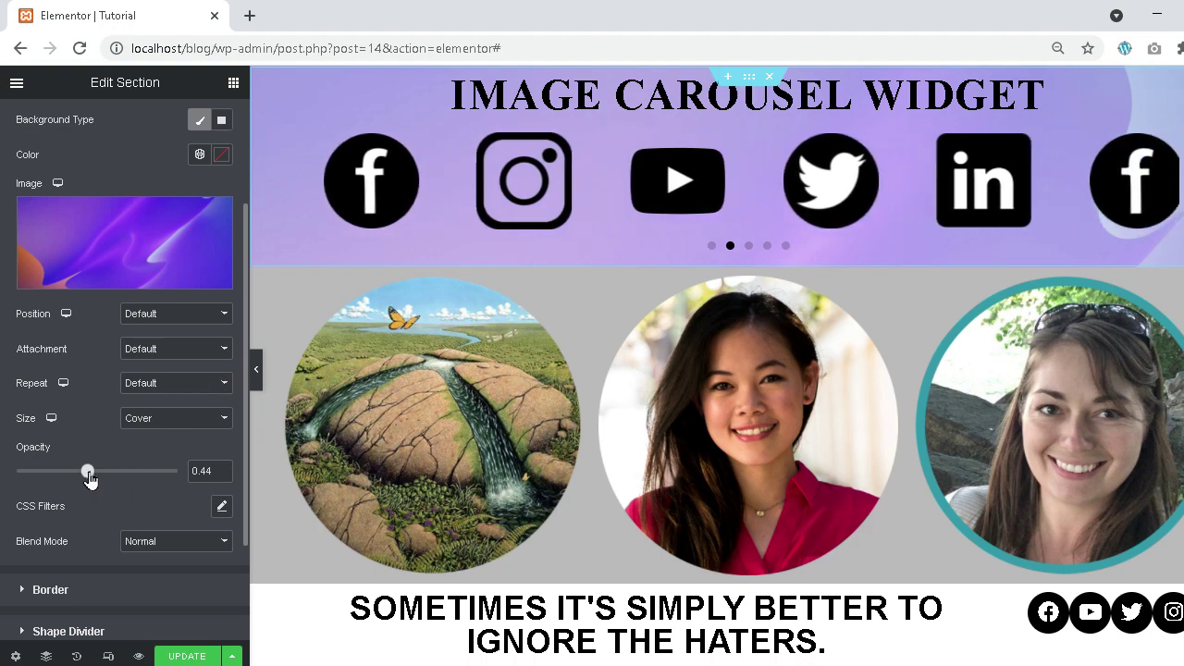
{"action": "mouse_move", "coordinate": [91, 473]}
{"action": "left_mouse_down"}
{"action": "mouse_move", "coordinate": [122, 471]}
{"action": "mouse_move", "coordinate": [53, 472]}
{"action": "mouse_move", "coordinate": [85, 473]}
{"action": "left_mouse_up"}
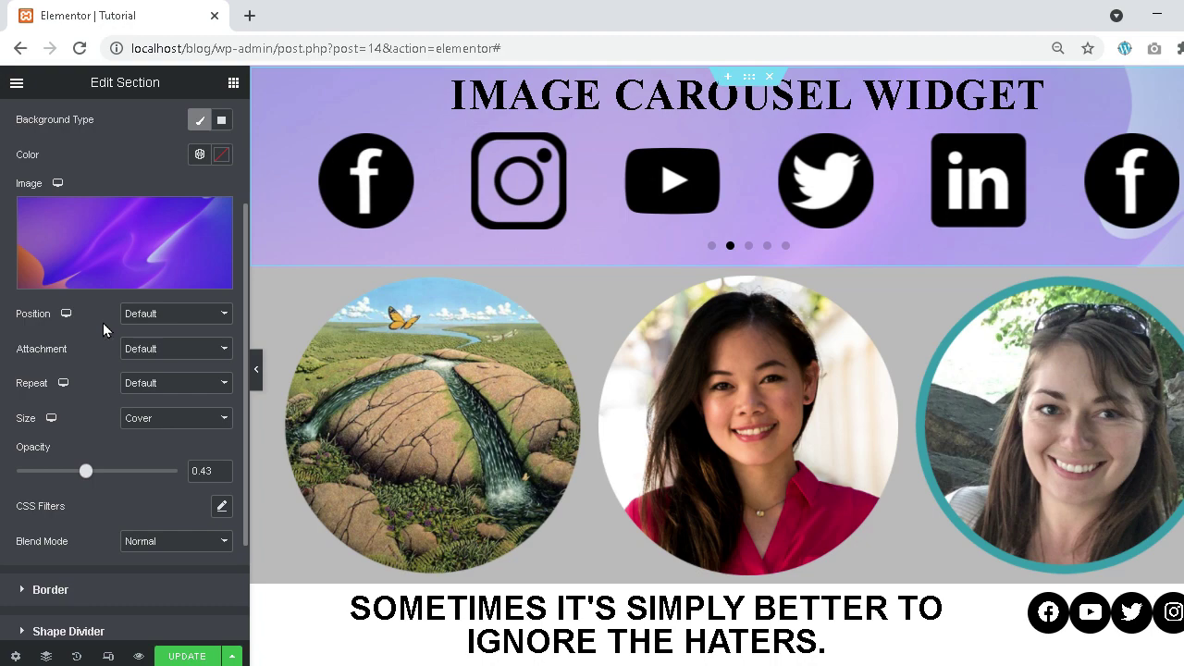
- Give the section a classic background in the global Text color #7A7A7A beneath the overlay
{"action": "scroll", "coordinate": [102, 323], "scroll_direction": "up", "scroll_amount": 2}
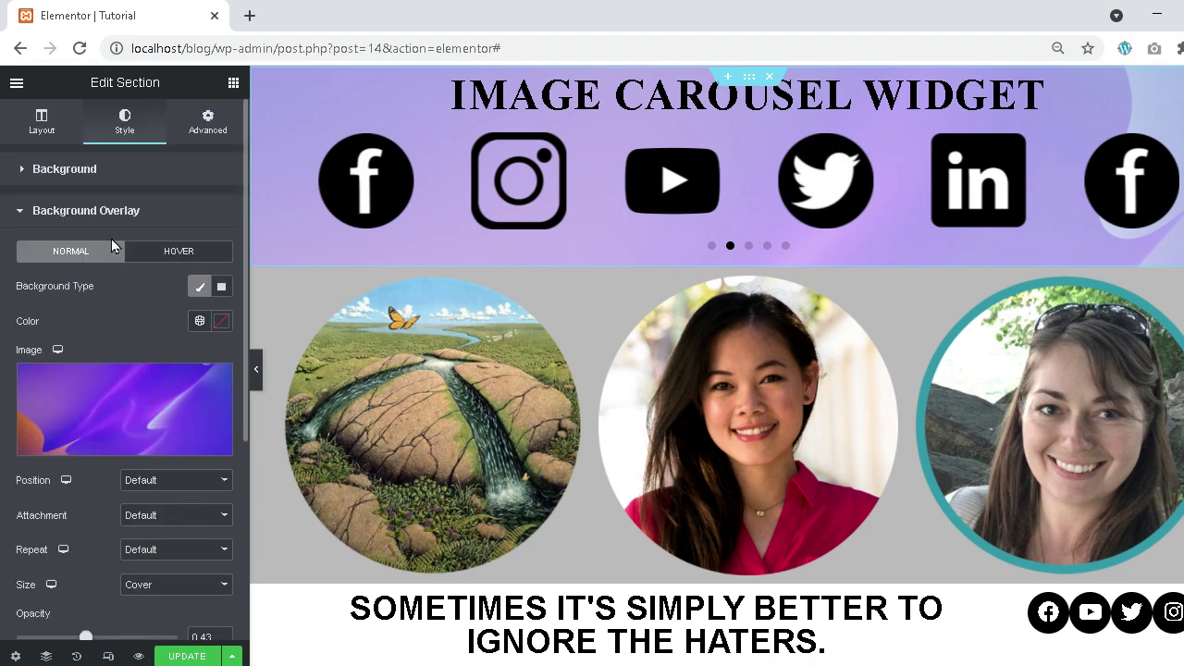
{"action": "left_click", "coordinate": [107, 173]}
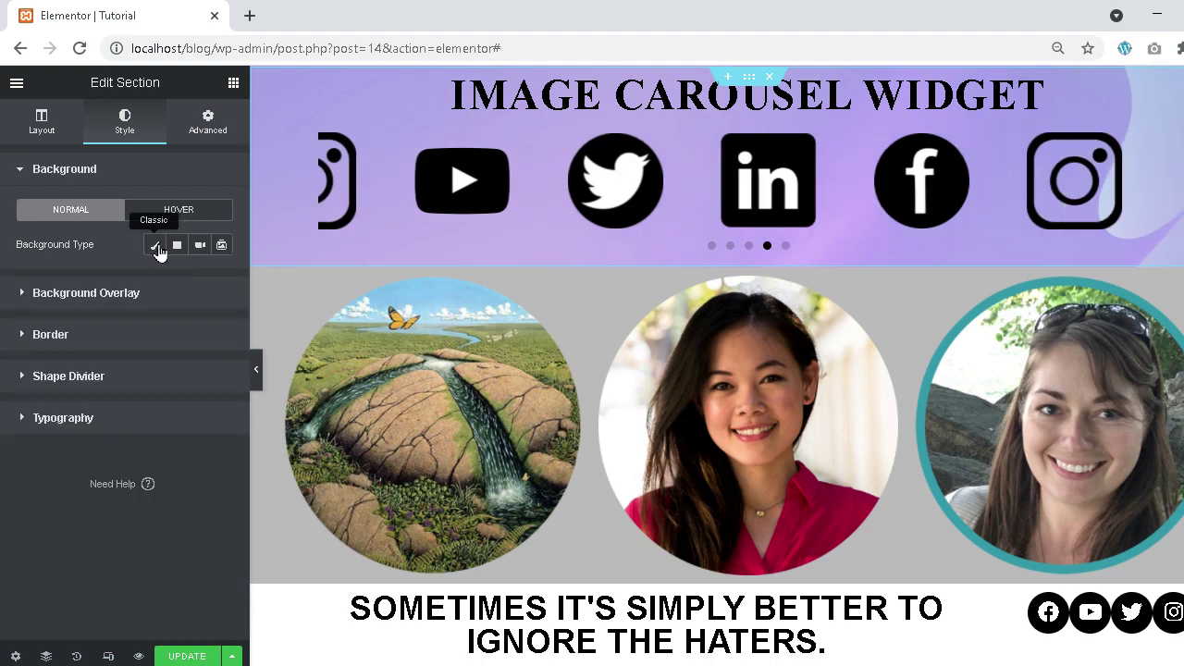
{"action": "left_click", "coordinate": [156, 248]}
{"action": "left_click", "coordinate": [197, 282]}
{"action": "scroll", "coordinate": [124, 398], "scroll_direction": "down", "scroll_amount": 1}
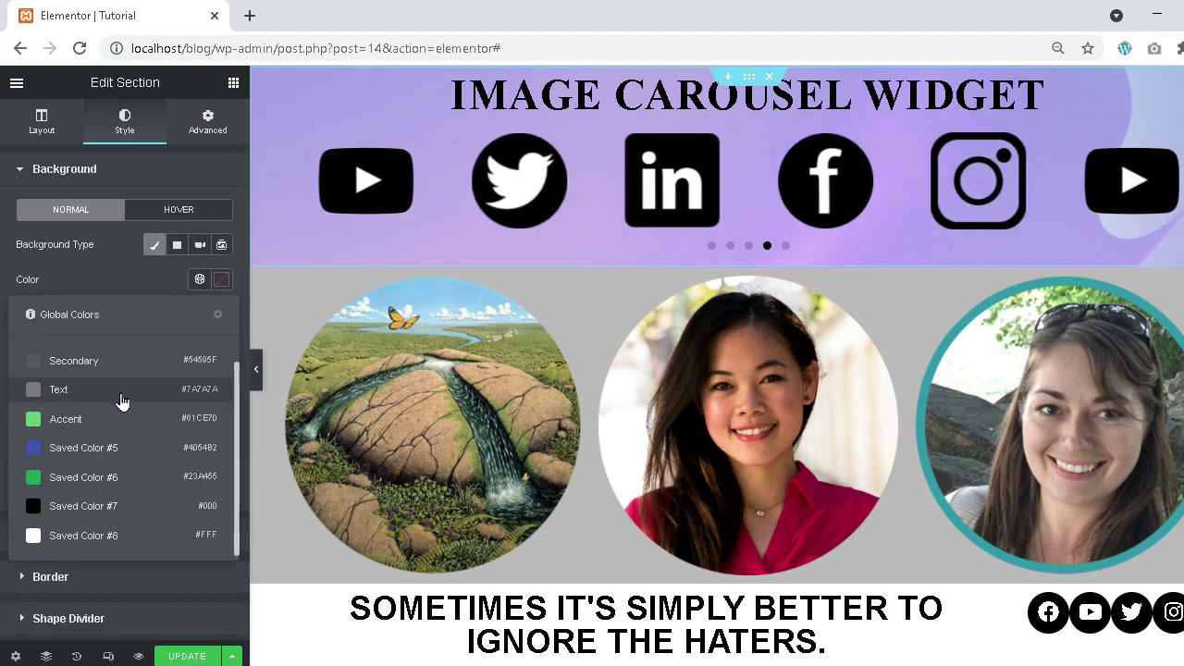
{"action": "left_click", "coordinate": [119, 392]}
{"action": "left_click", "coordinate": [65, 168]}
- Lower the background overlay's opacity to 0.34
{"action": "left_click", "coordinate": [101, 220]}
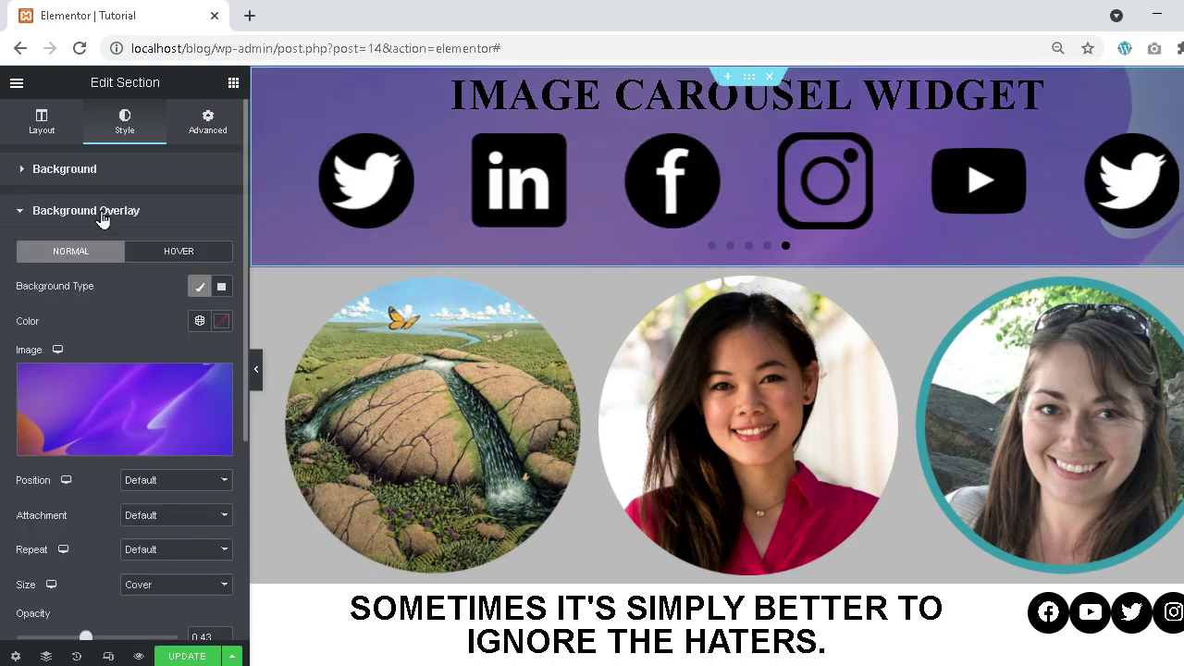
{"action": "scroll", "coordinate": [139, 435], "scroll_direction": "down", "scroll_amount": 1}
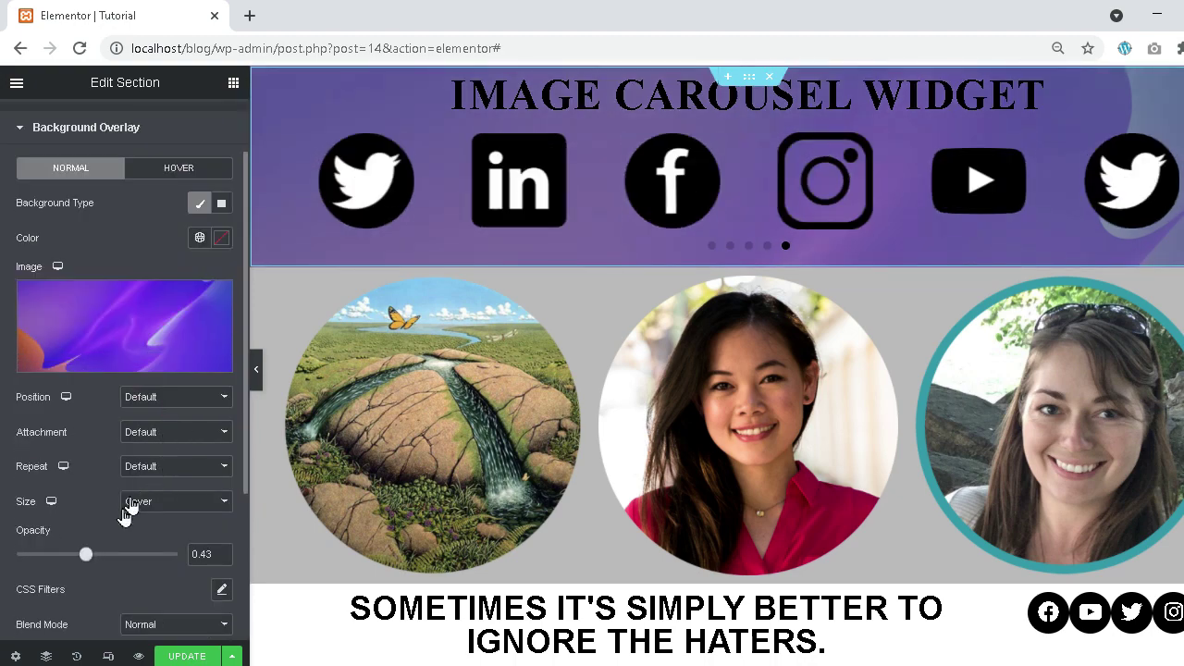
{"action": "left_click_drag", "start_coordinate": [102, 561], "coordinate": [76, 561]}
{"action": "left_click", "coordinate": [73, 556]}
- Try the Darken, Multiply and Saturation blend modes on the overlay, then clear the section's background and overlay
{"action": "scroll", "coordinate": [87, 532], "scroll_direction": "down", "scroll_amount": 2}
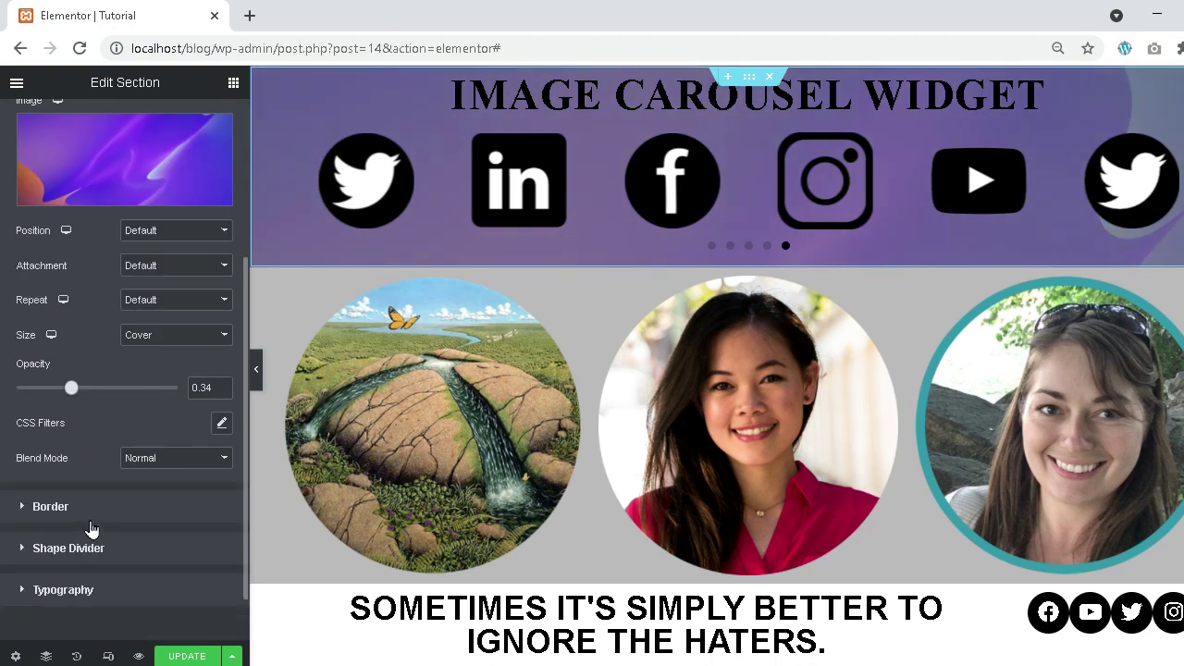
{"action": "left_click", "coordinate": [158, 460]}
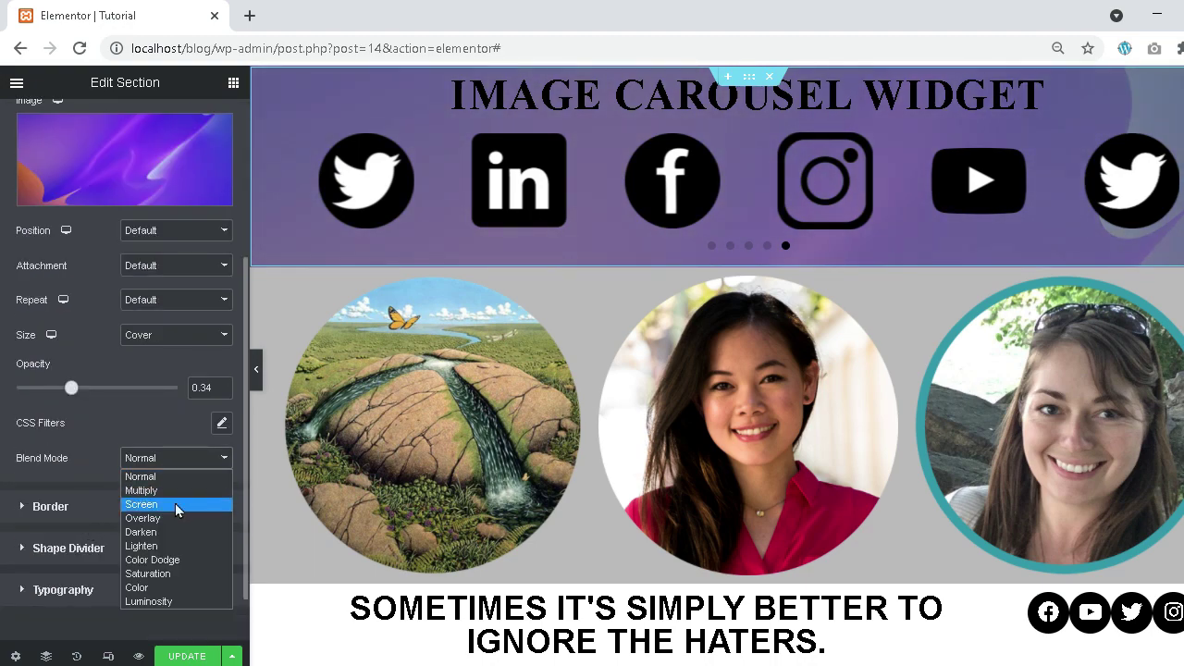
{"action": "left_click", "coordinate": [175, 532]}
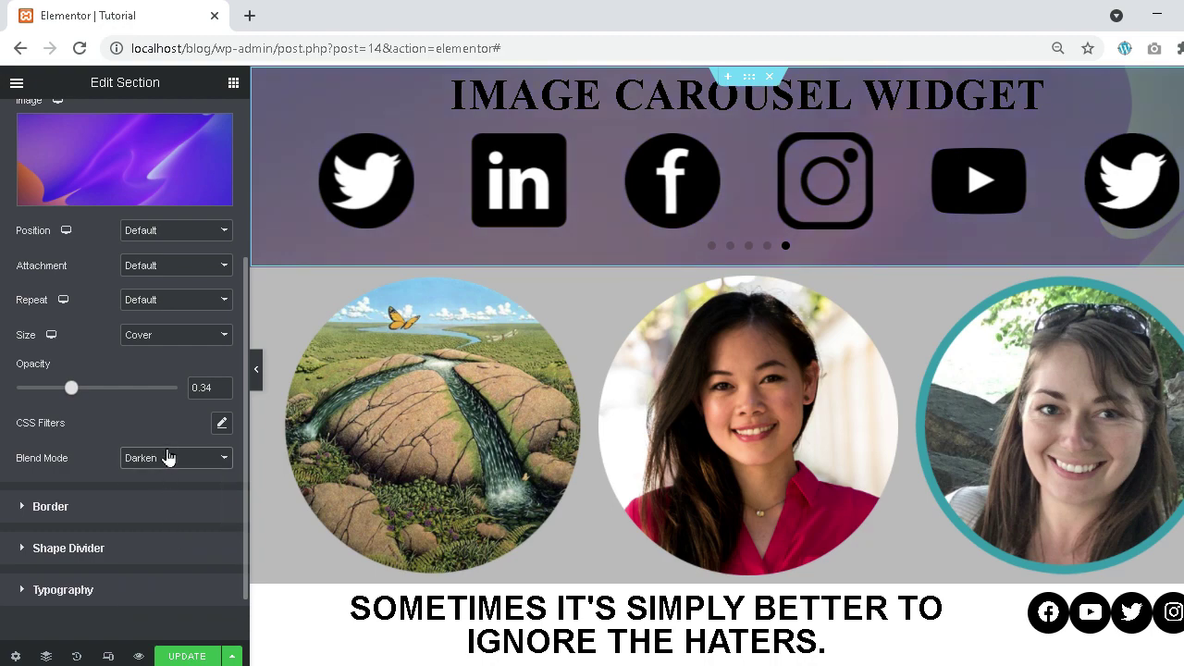
{"action": "left_click", "coordinate": [169, 457]}
{"action": "left_click", "coordinate": [175, 492]}
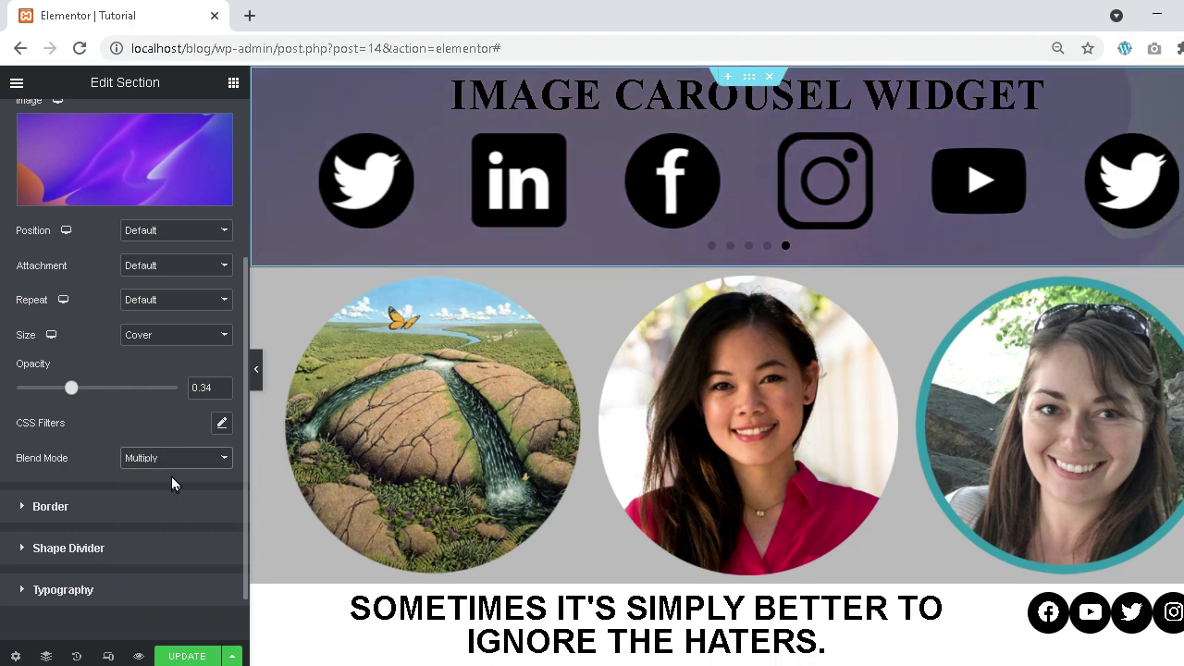
{"action": "left_click", "coordinate": [172, 460]}
{"action": "left_click", "coordinate": [183, 571]}
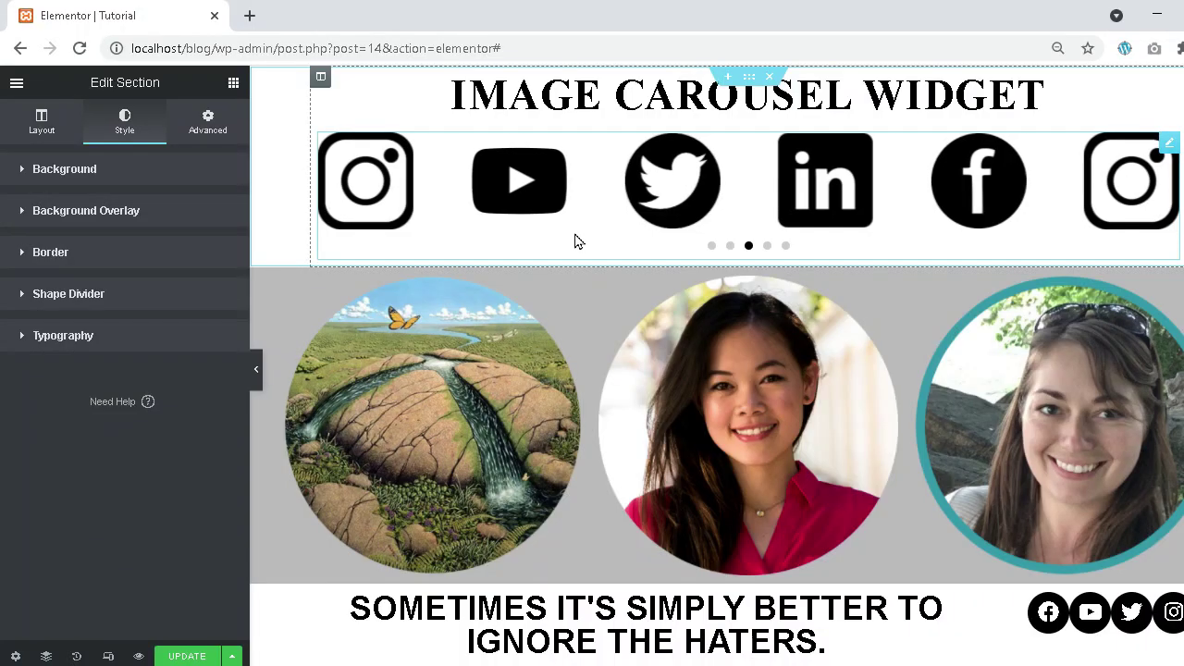
- Add a border to the carousel section, trying the Solid and Double types before choosing Dotted
{"action": "left_click", "coordinate": [118, 267]}
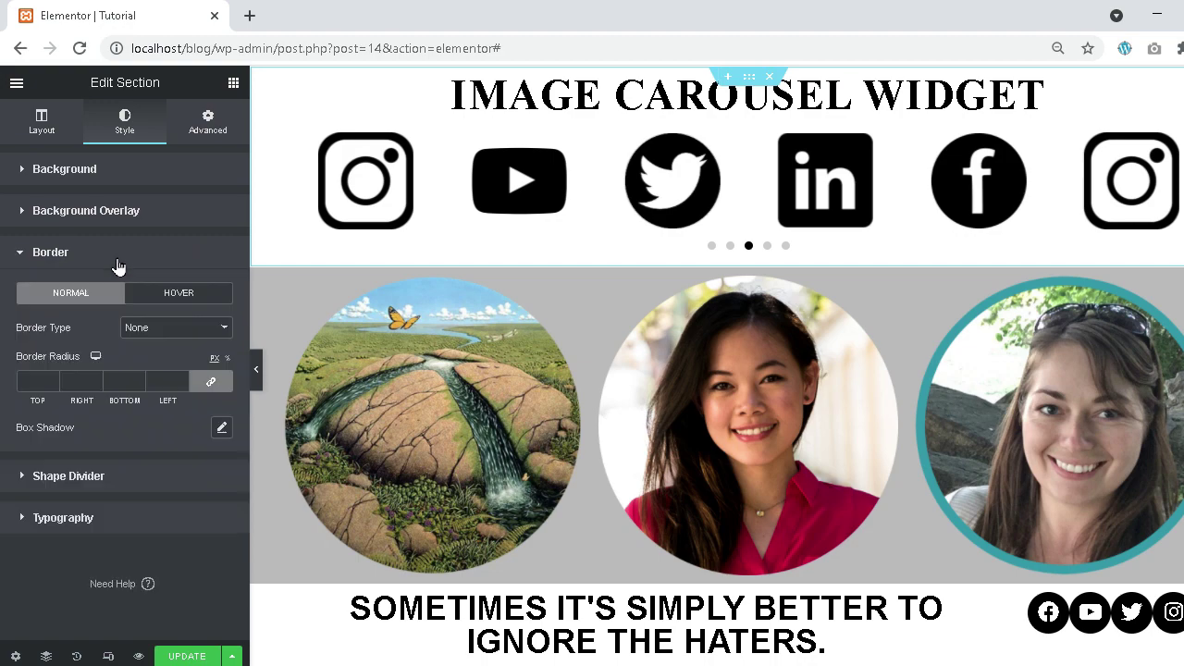
{"action": "left_click", "coordinate": [166, 335]}
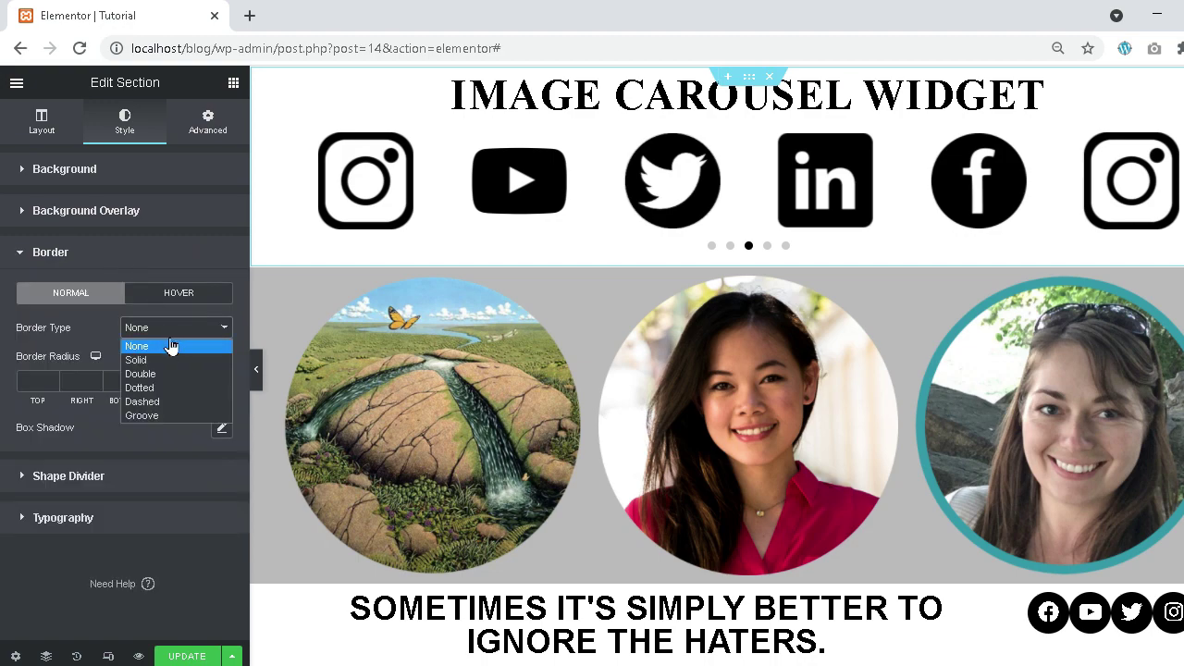
{"action": "left_click", "coordinate": [165, 366]}
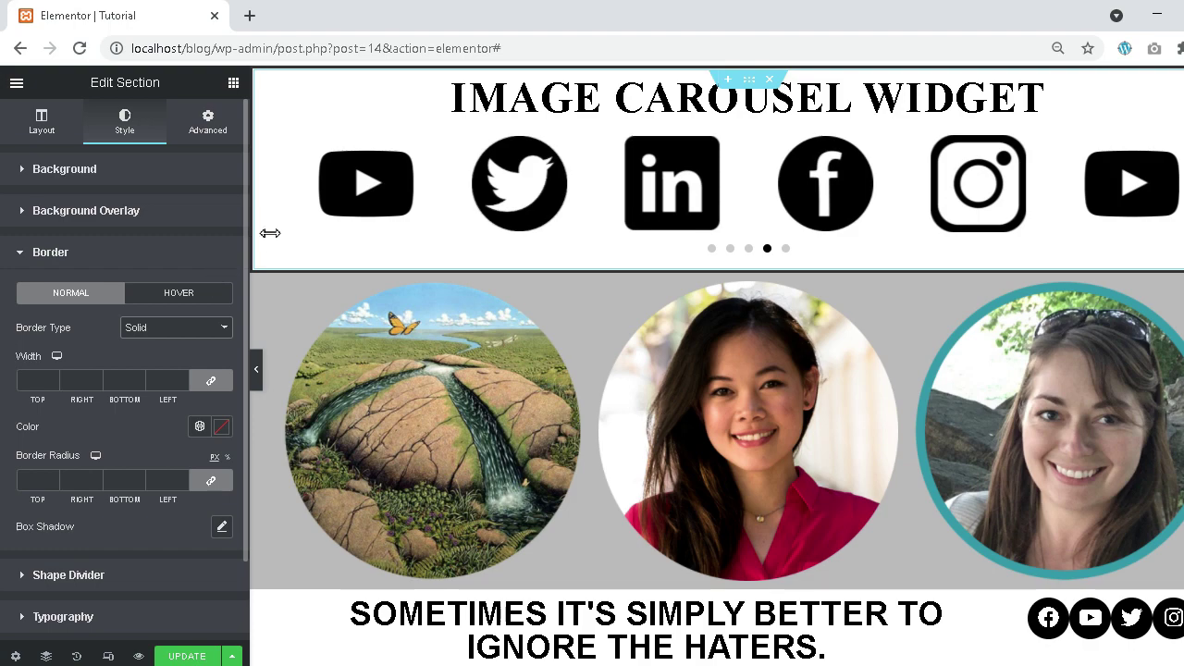
{"action": "key", "text": "ctrl+minus"}
{"action": "left_click", "coordinate": [155, 286]}
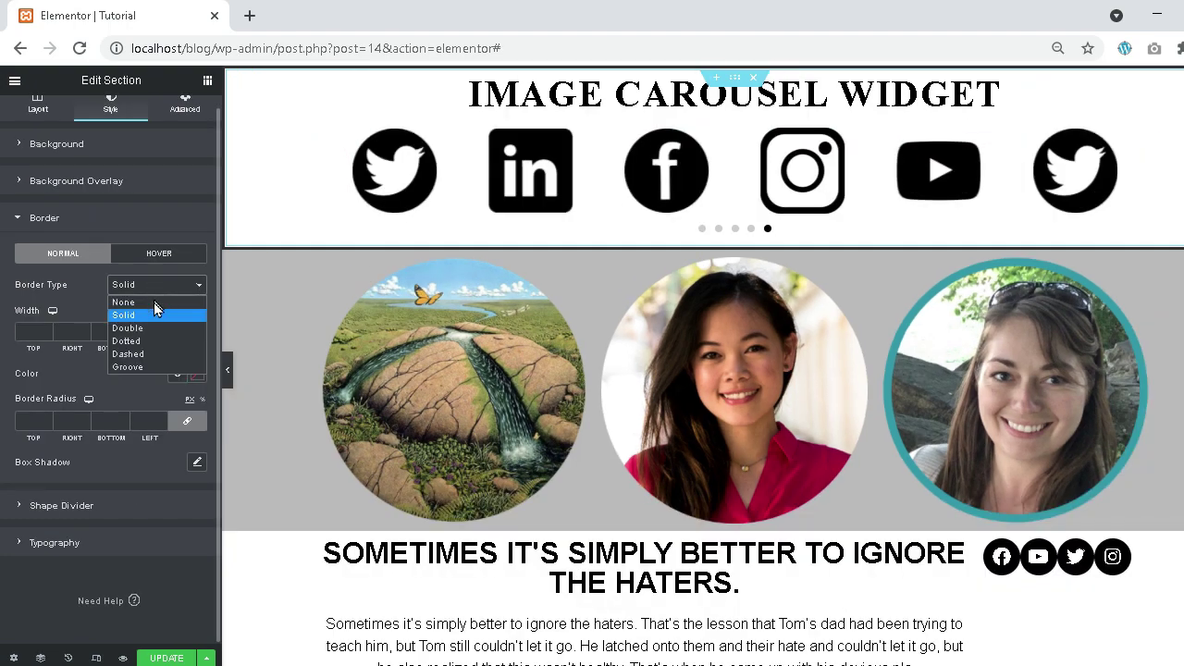
{"action": "left_click", "coordinate": [151, 329]}
{"action": "left_click", "coordinate": [151, 291]}
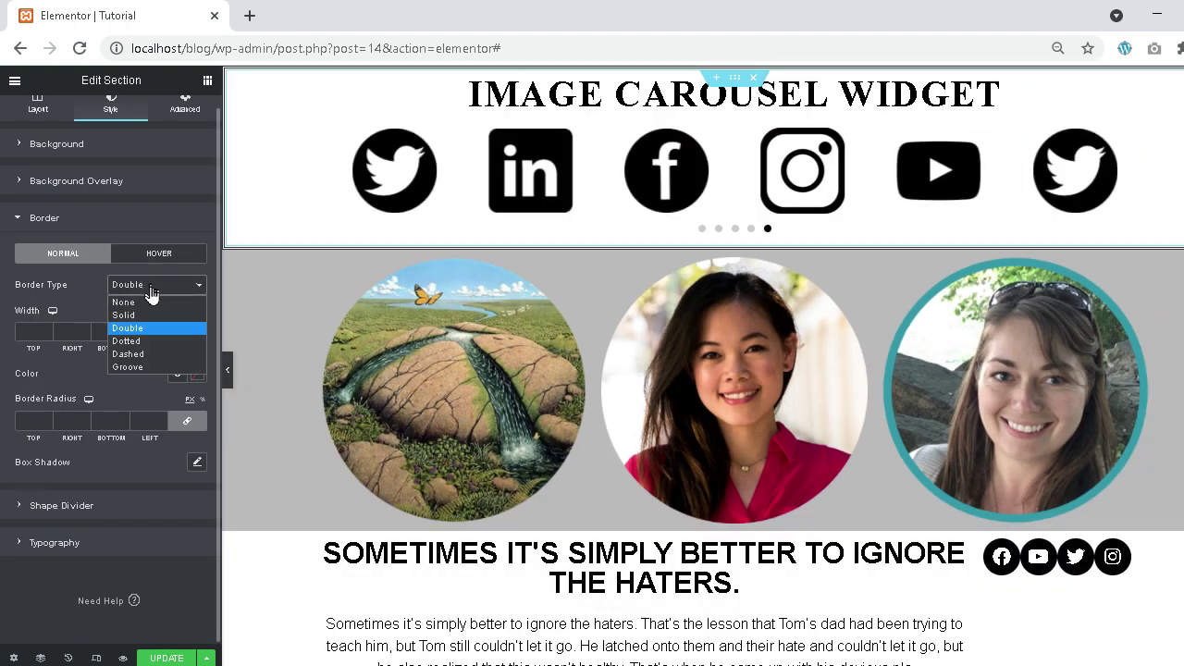
{"action": "left_click", "coordinate": [152, 341]}
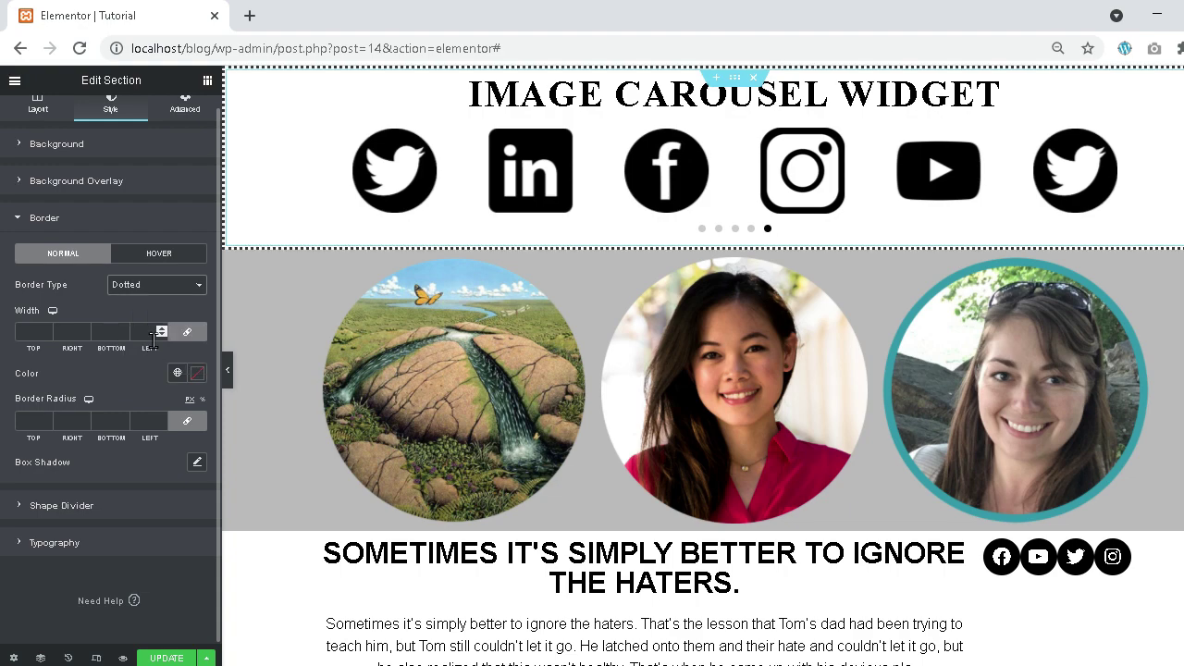
- Set the section's border width to 5 on all sides and change the border type to Solid
{"action": "left_click", "coordinate": [27, 333]}
{"action": "type", "text": "5"}
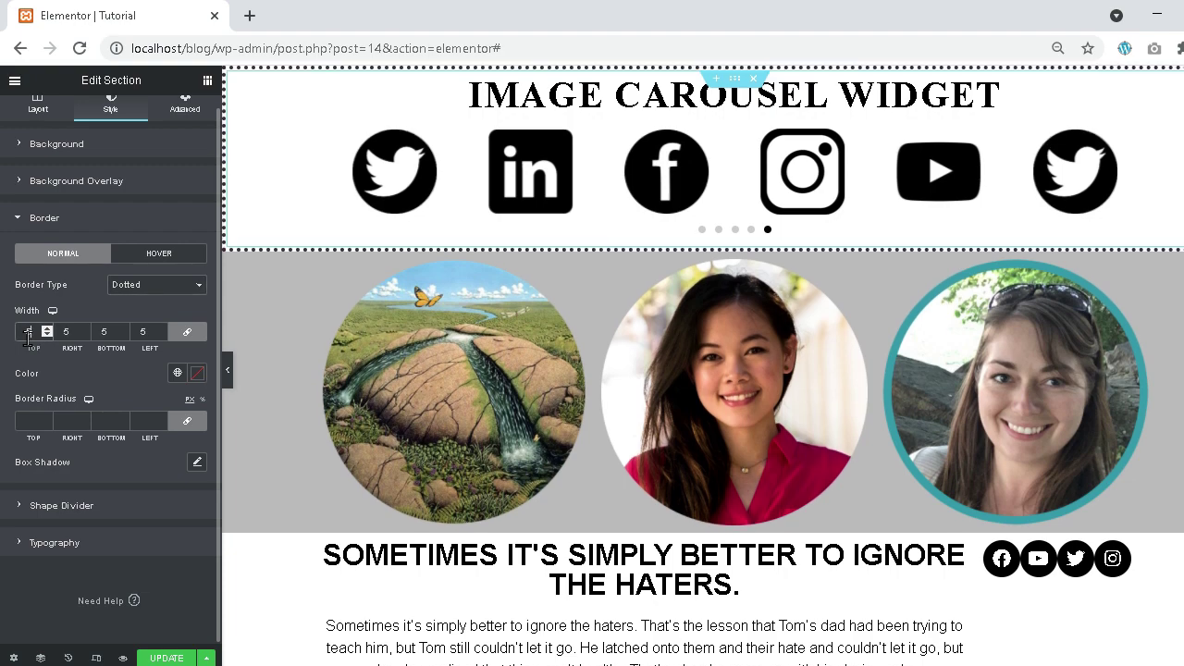
{"action": "left_click", "coordinate": [134, 287]}
{"action": "left_click", "coordinate": [157, 315]}
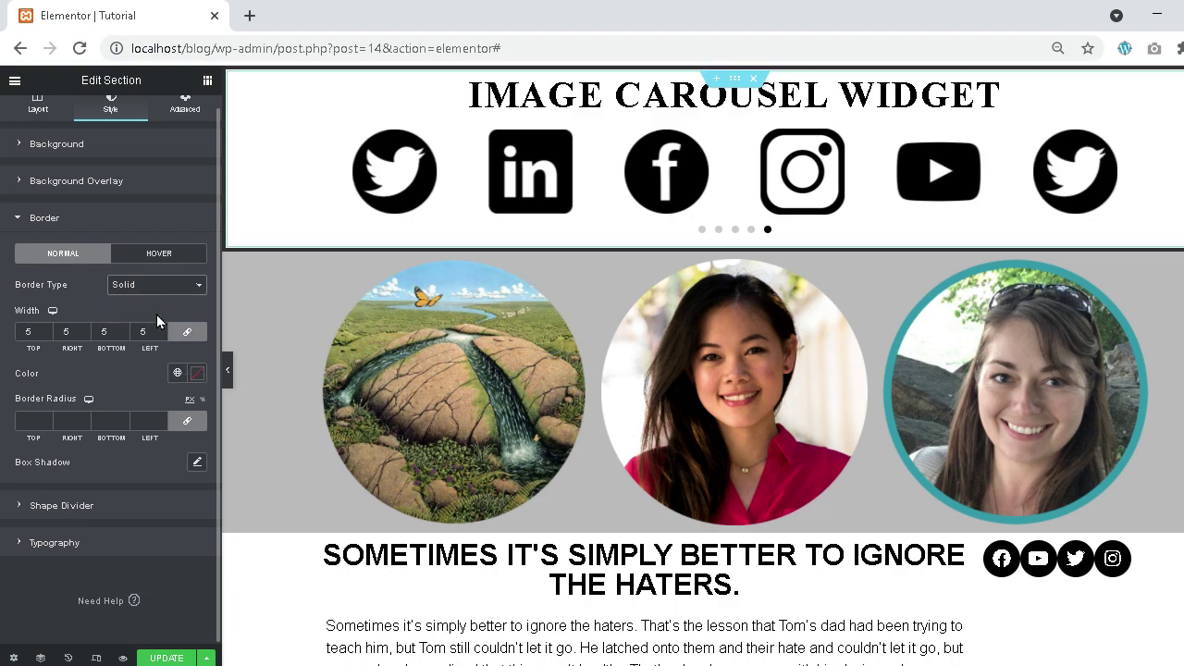
- Unlink the carousel section's border widths and set only the left width to 30, with the other sides at 0
{"action": "left_click", "coordinate": [144, 333]}
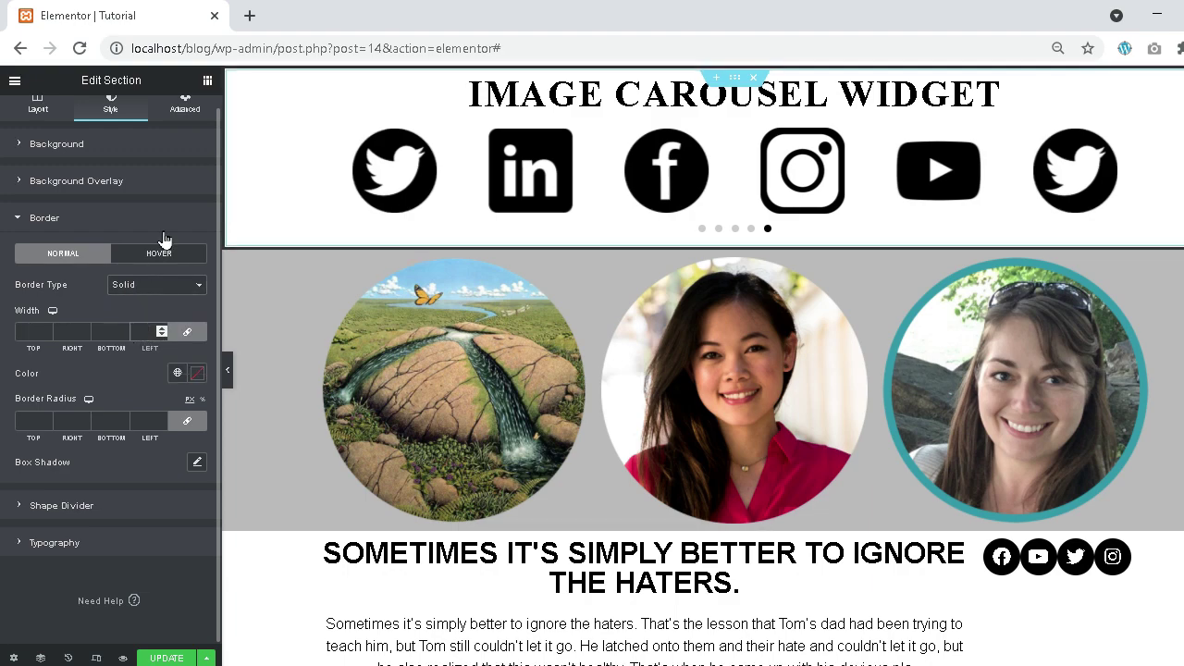
{"action": "left_click", "coordinate": [187, 331]}
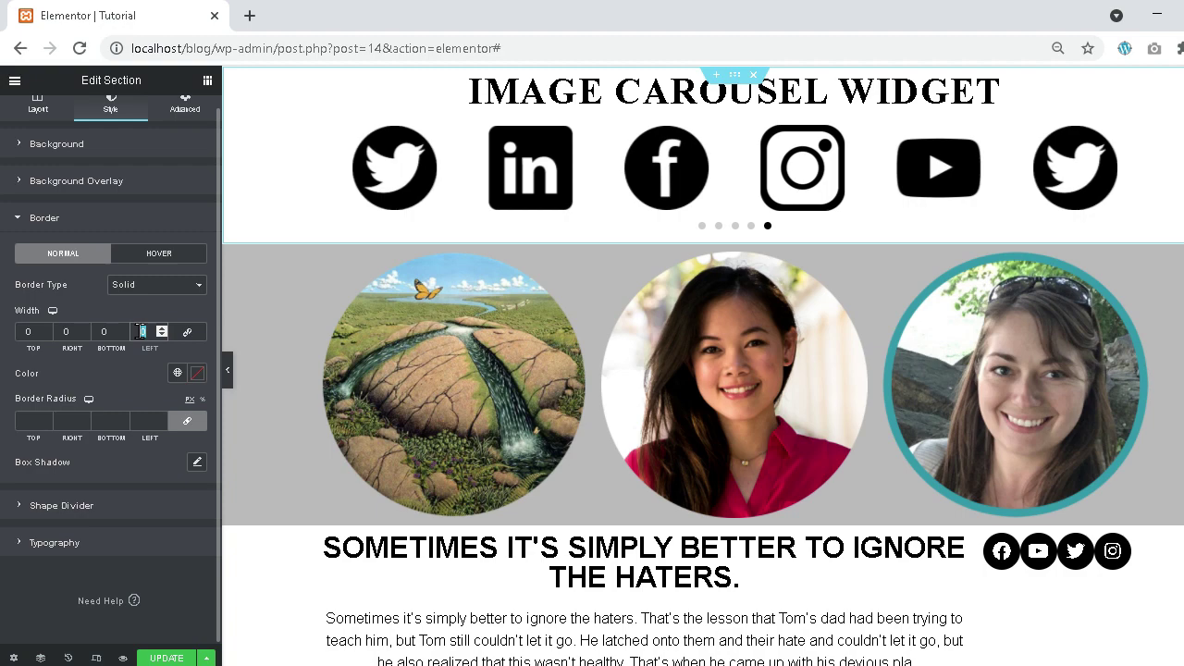
{"action": "type", "text": "30"}
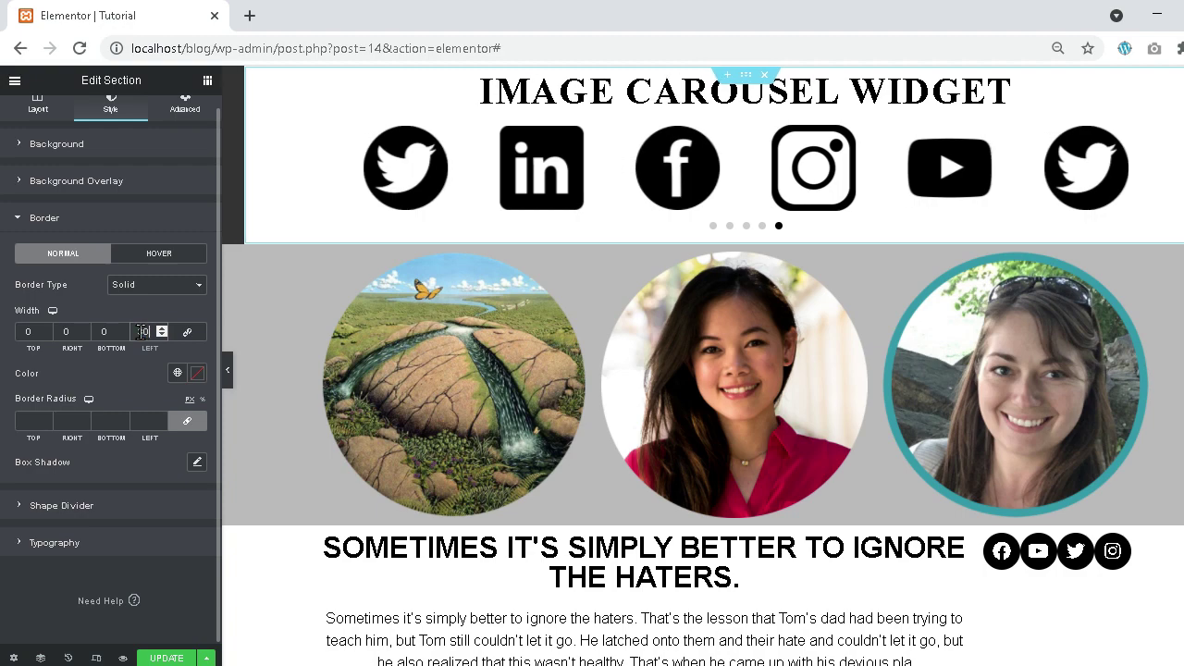
- Set the section's border radius to 50 on all corners and preview the page at full width
{"action": "left_click", "coordinate": [187, 421]}
{"action": "left_click_drag", "start_coordinate": [154, 420], "coordinate": [136, 420]}
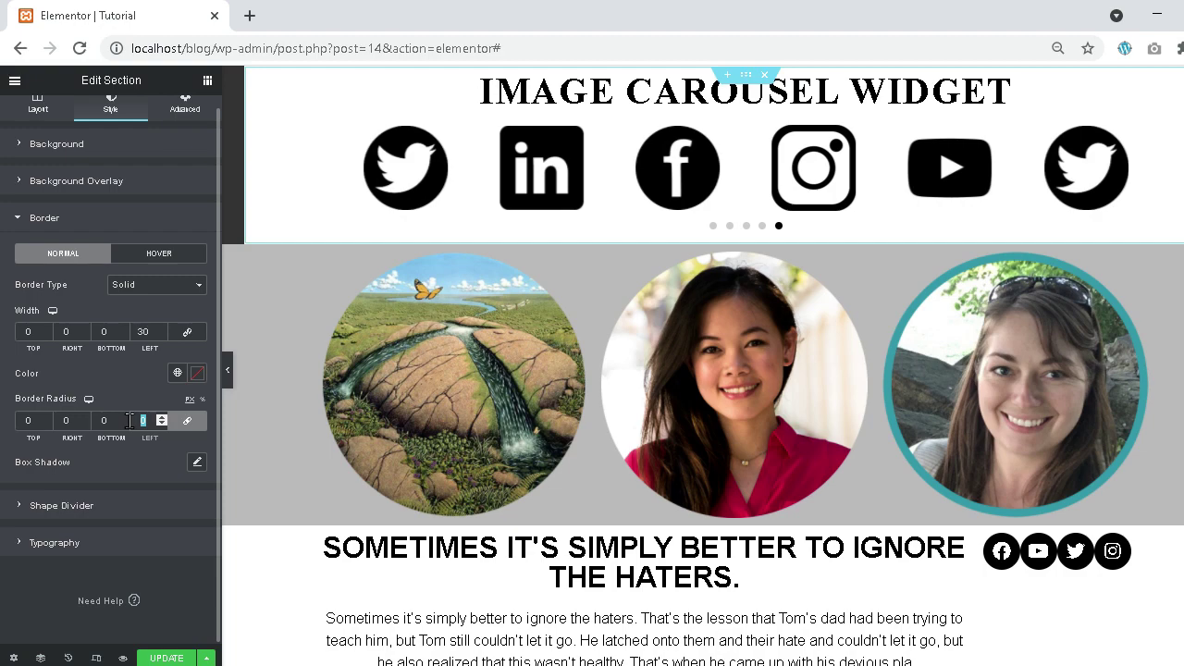
{"action": "type", "text": "0"}
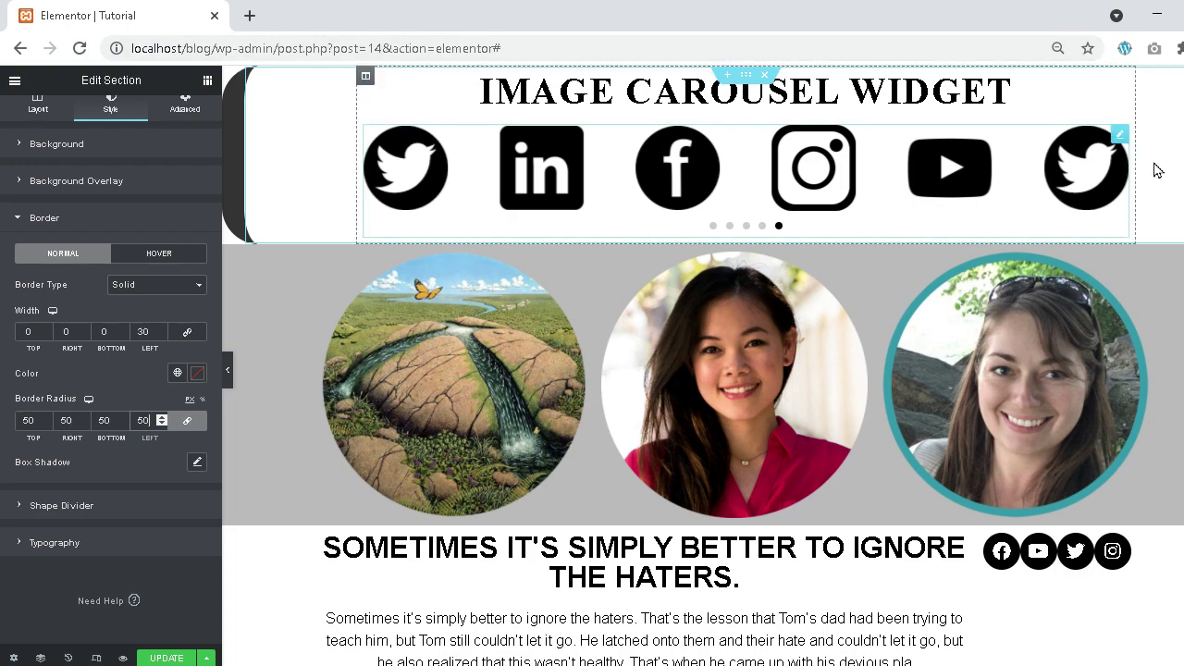
{"action": "left_click", "coordinate": [226, 374]}
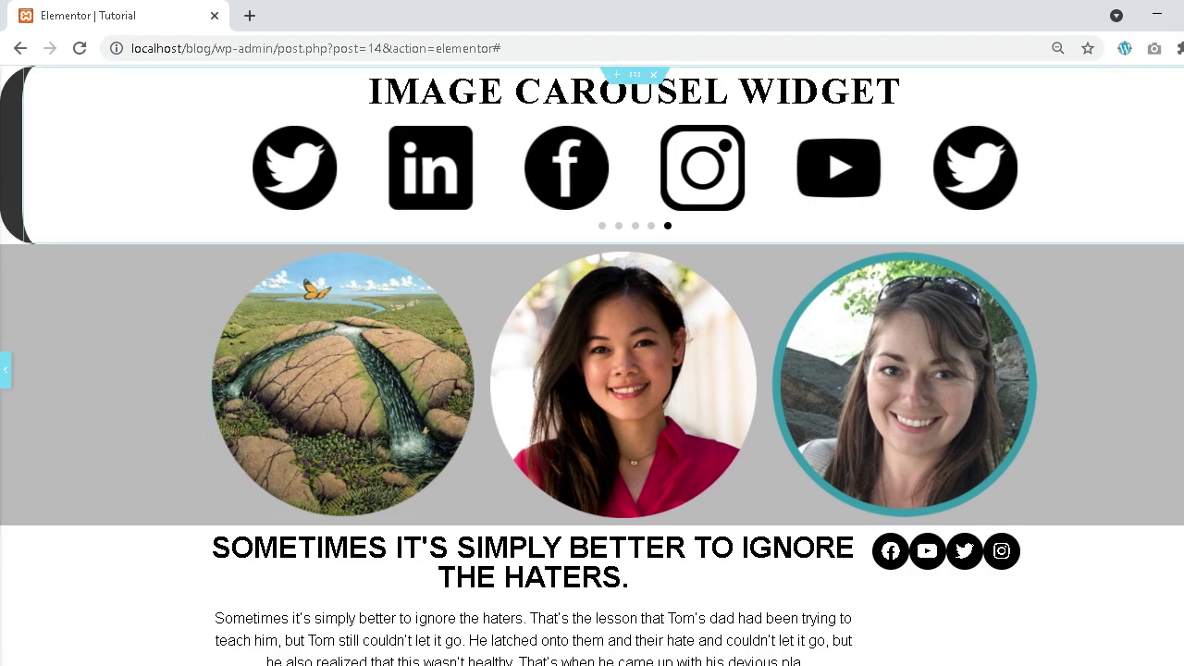
{"action": "left_click", "coordinate": [5, 372]}
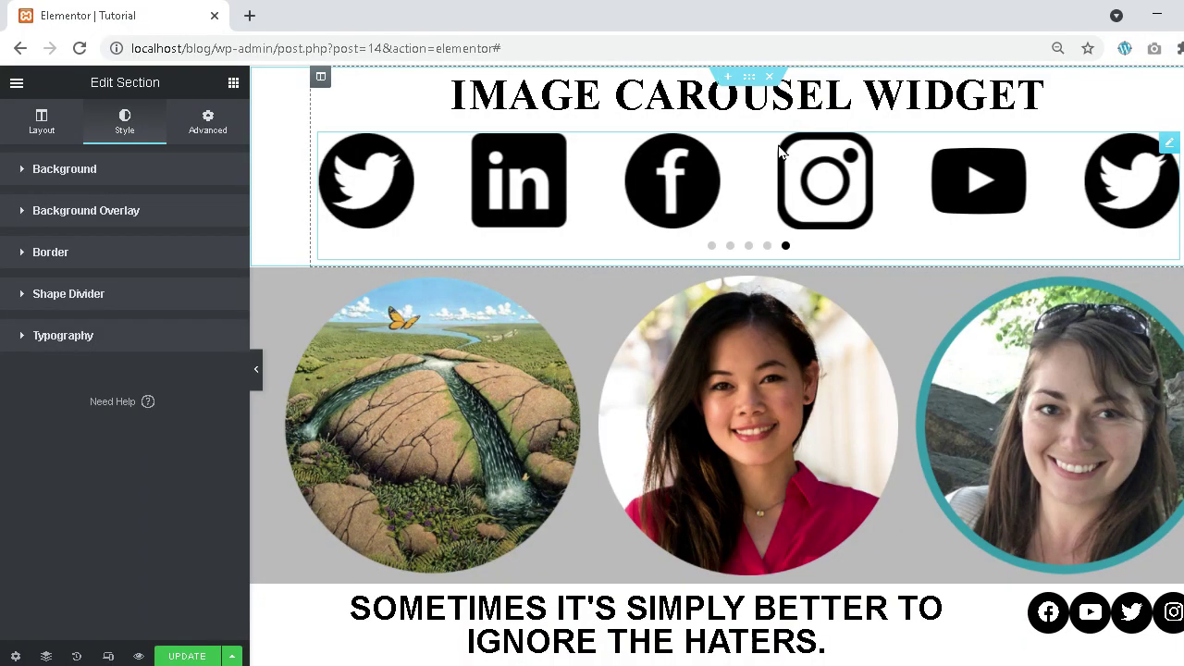
- Try the Drops shape divider on the section's top edge, then reset its type to None
{"action": "left_click", "coordinate": [161, 308]}
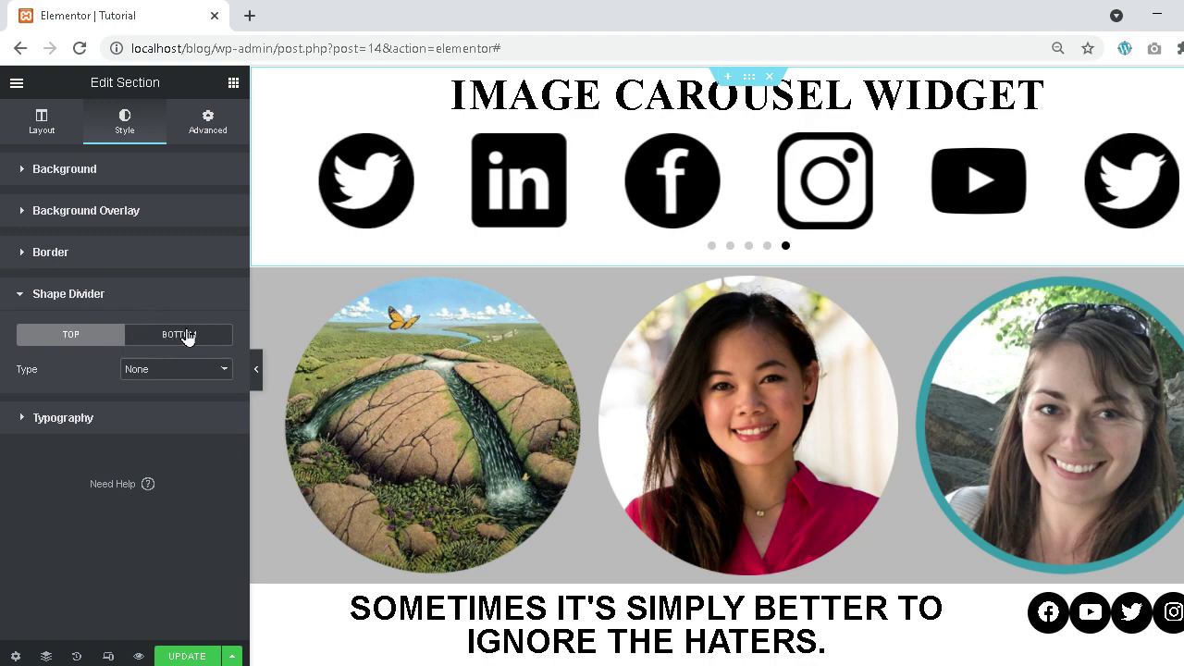
{"action": "left_click", "coordinate": [188, 373]}
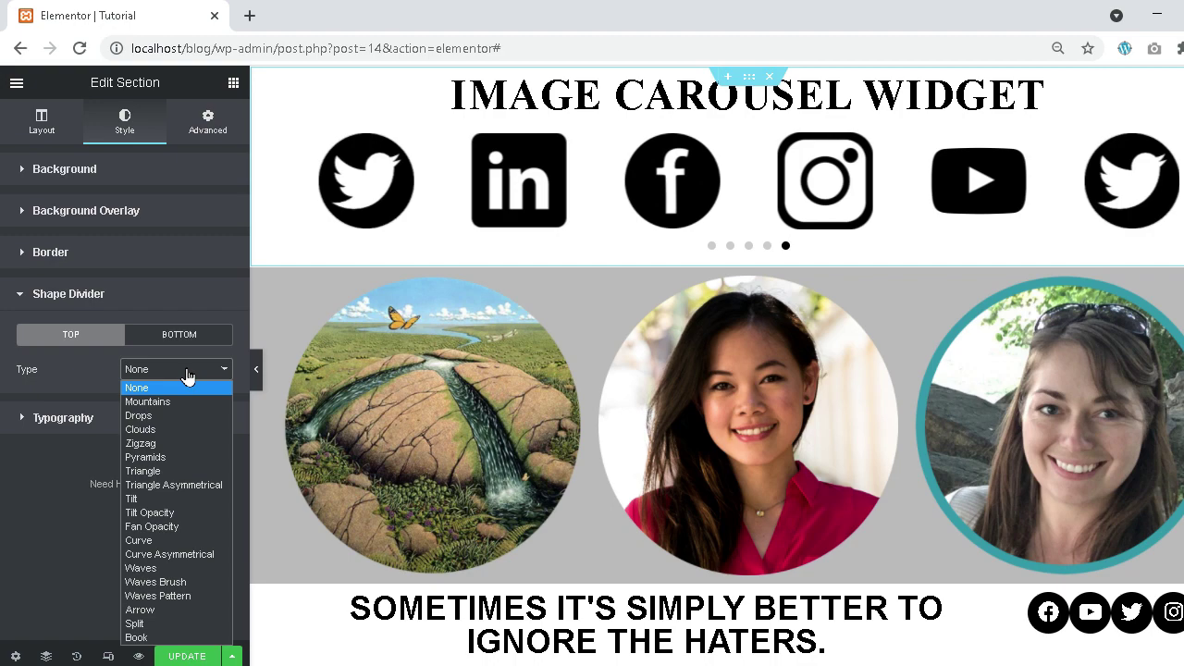
{"action": "left_click", "coordinate": [186, 373]}
{"action": "left_click", "coordinate": [189, 375]}
{"action": "left_click", "coordinate": [179, 418]}
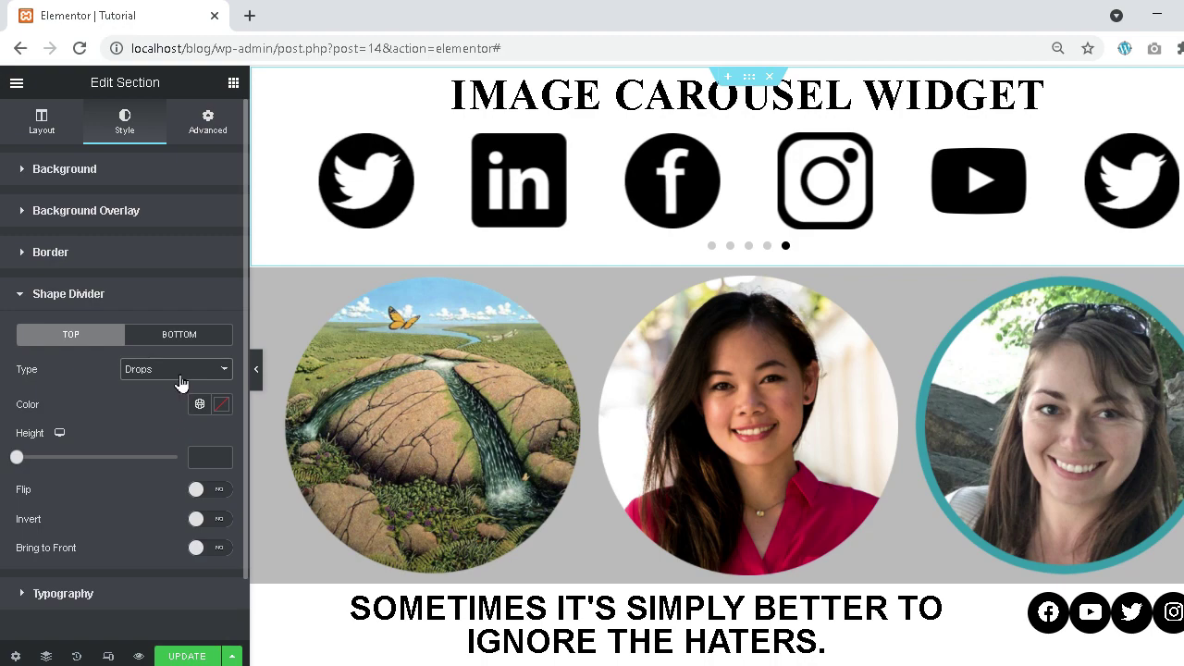
{"action": "left_click", "coordinate": [180, 384]}
{"action": "left_click", "coordinate": [131, 390]}
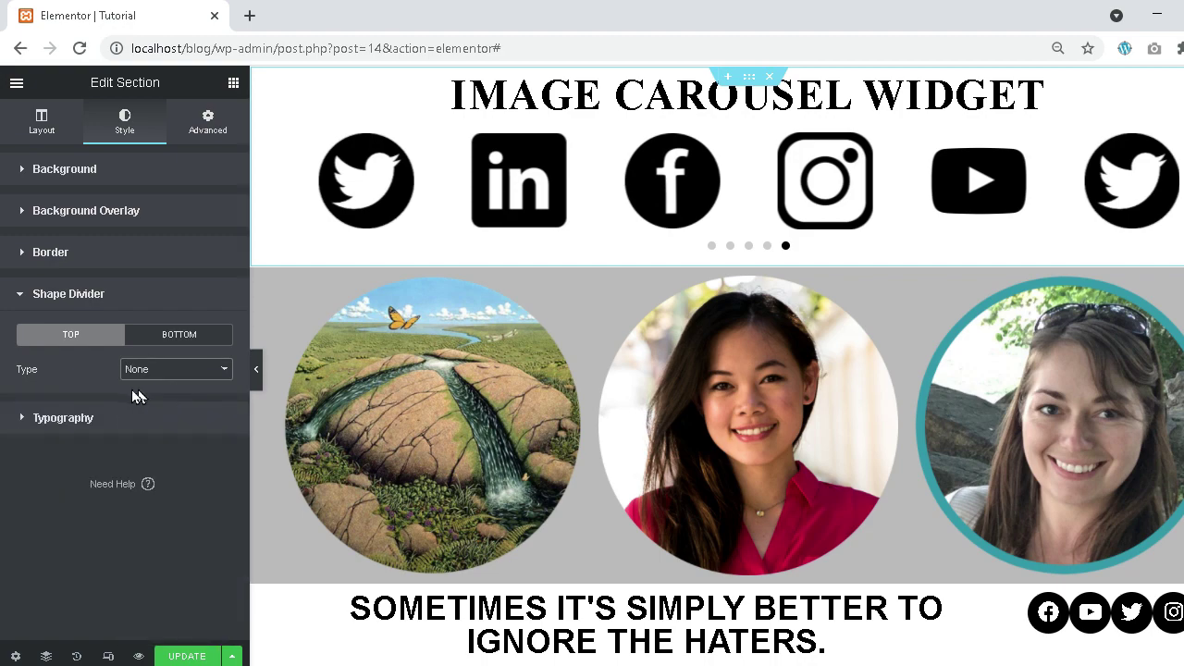
- Add a Waves Brush shape divider to the section's bottom edge and colour it with the global Saved Color #7 (#000)
{"action": "left_click", "coordinate": [188, 337]}
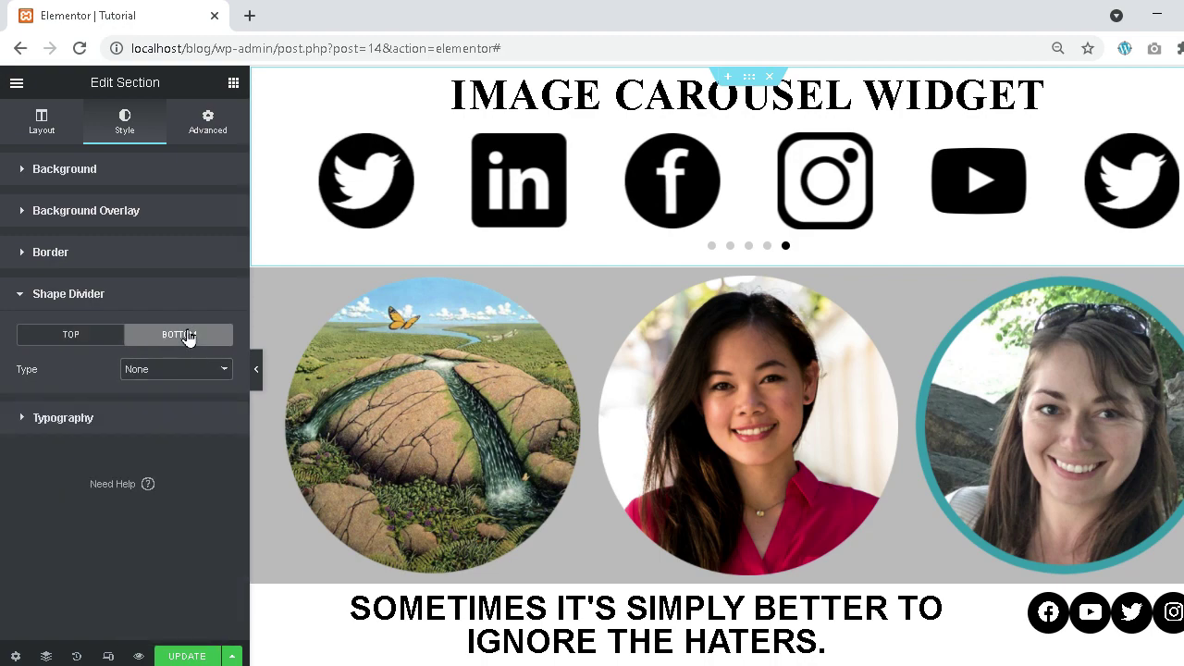
{"action": "left_click", "coordinate": [182, 374]}
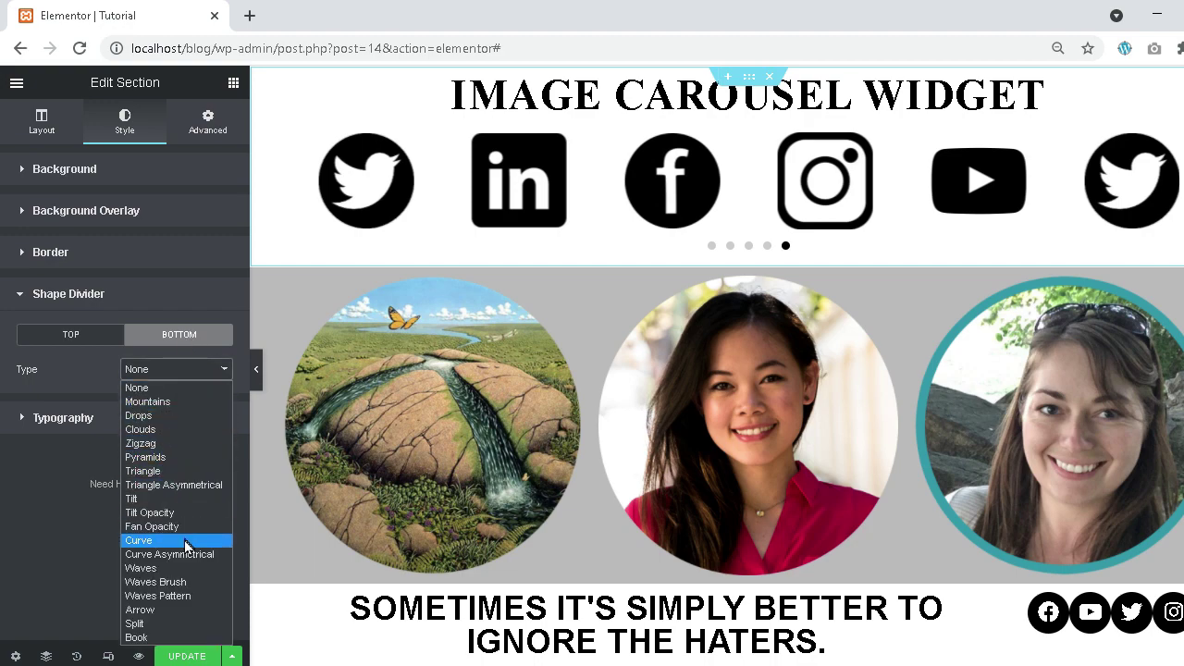
{"action": "left_click", "coordinate": [183, 582]}
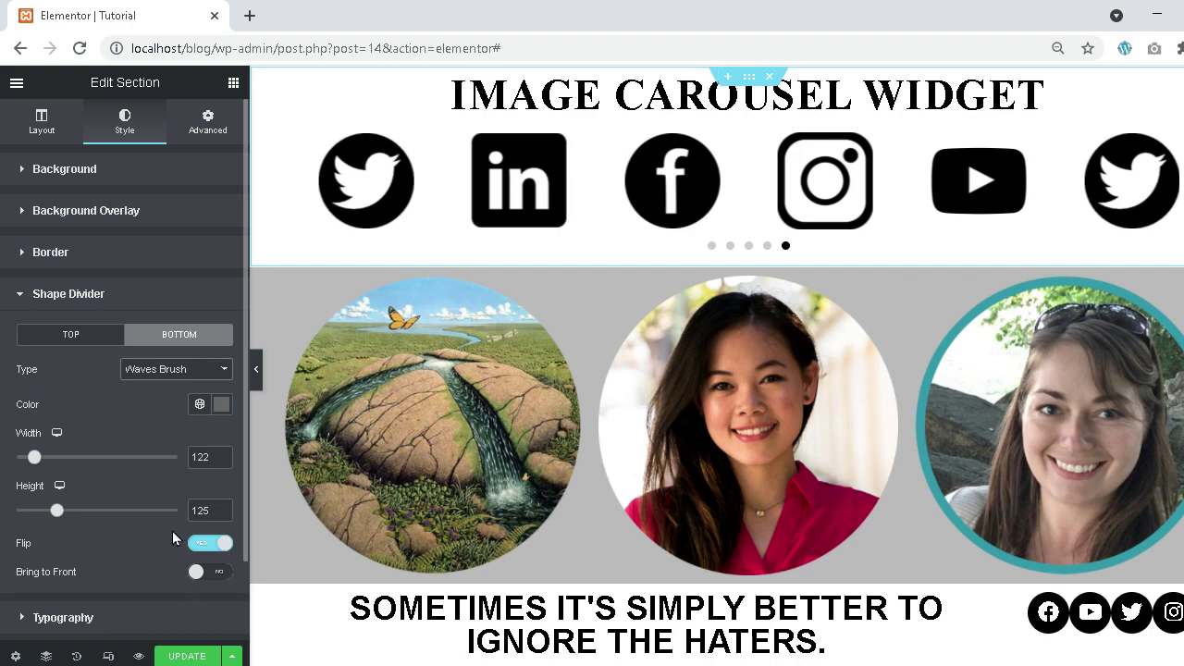
{"action": "left_click", "coordinate": [200, 405]}
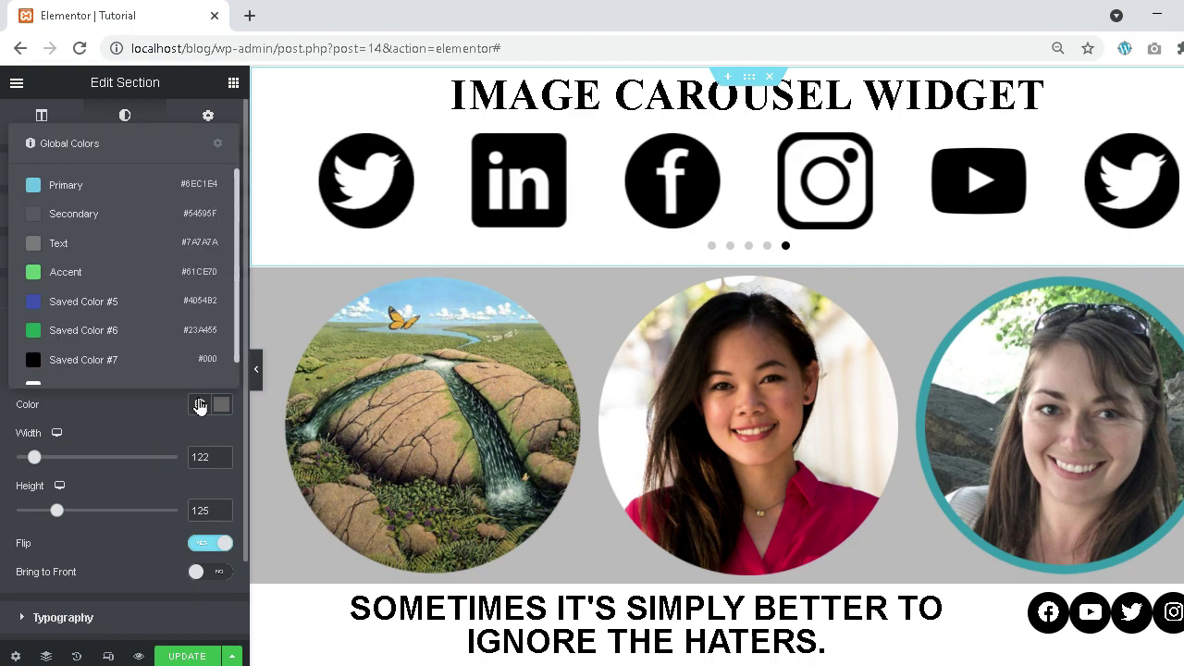
{"action": "left_click", "coordinate": [112, 359]}
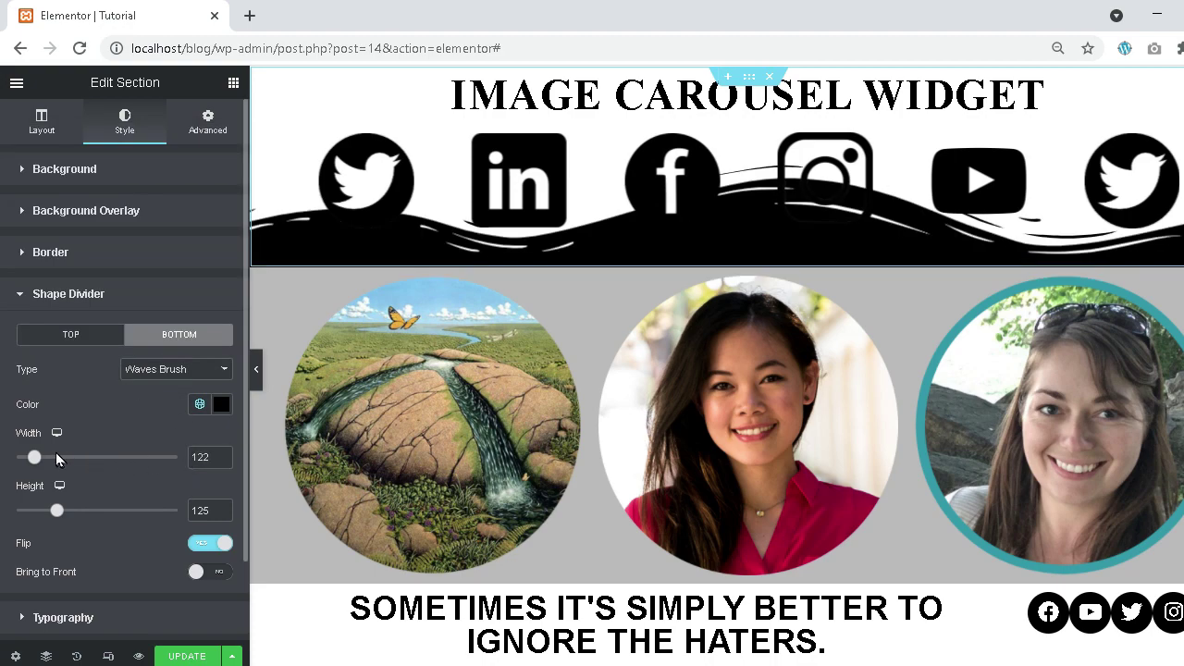
- Try the bottom divider without Flip and with Bring to Front enabled, then restore both options
{"action": "scroll", "coordinate": [149, 453], "scroll_direction": "down", "scroll_amount": 2}
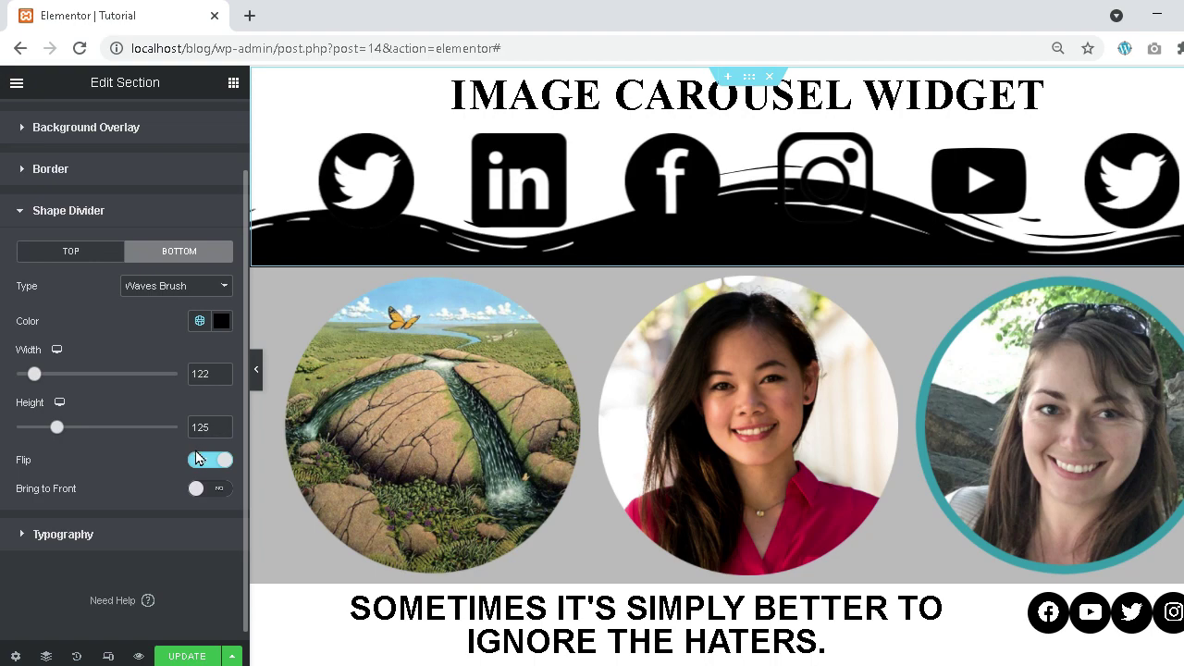
{"action": "left_click", "coordinate": [202, 466]}
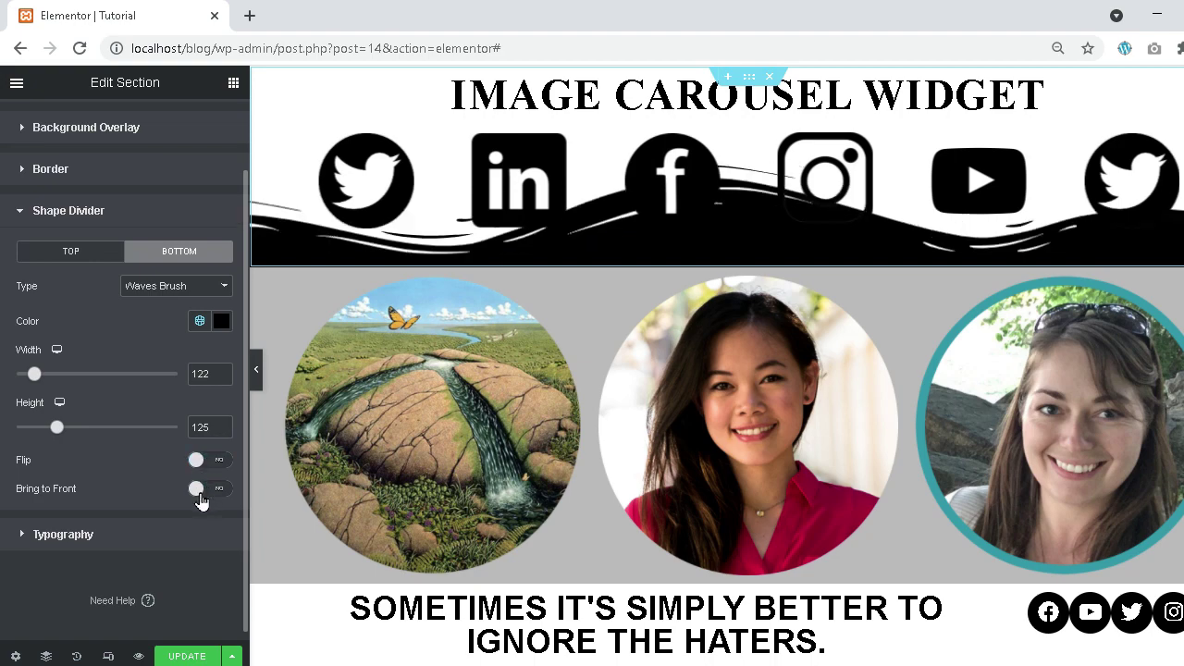
{"action": "left_click", "coordinate": [201, 490]}
{"action": "left_click", "coordinate": [202, 492]}
{"action": "left_click", "coordinate": [199, 461]}
- Try the Waves type on the bottom divider, toggling its Invert and Bring to Front options on and off
{"action": "left_click", "coordinate": [198, 288]}
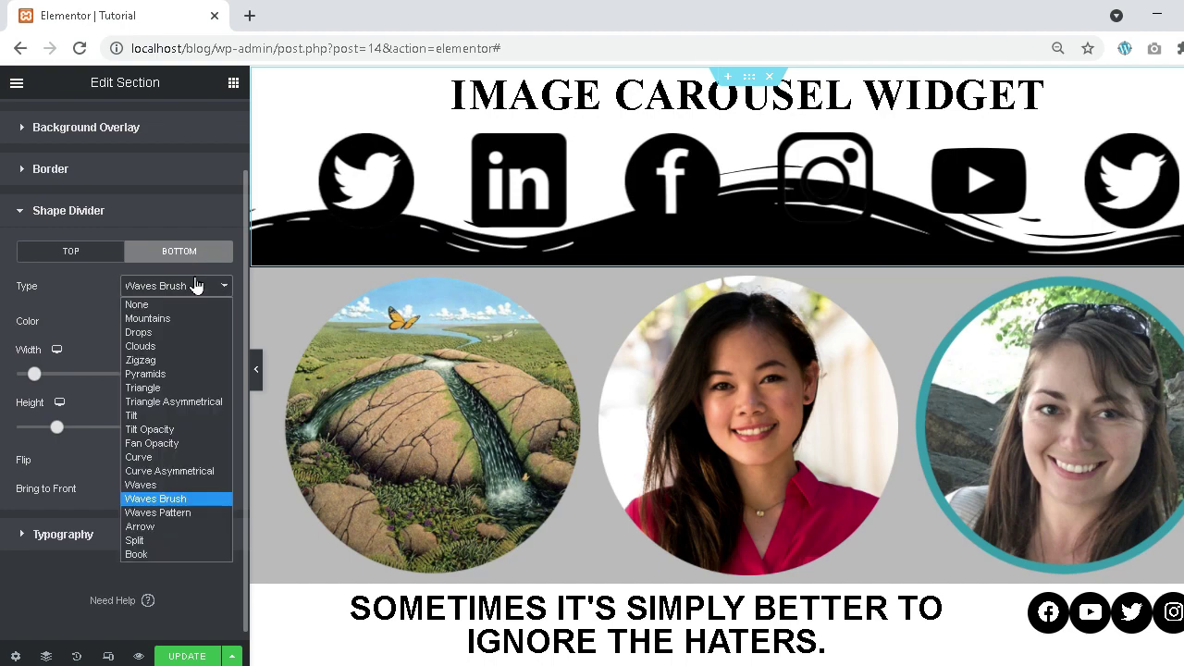
{"action": "left_click", "coordinate": [205, 489]}
{"action": "left_click", "coordinate": [206, 489]}
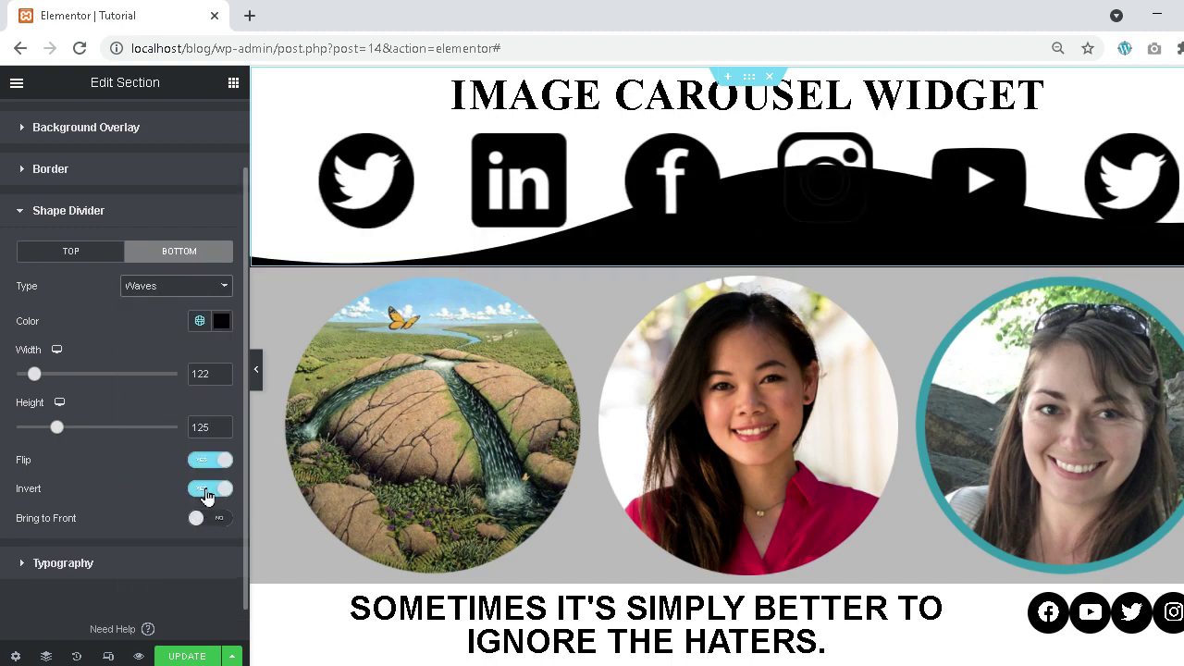
{"action": "left_click", "coordinate": [208, 493]}
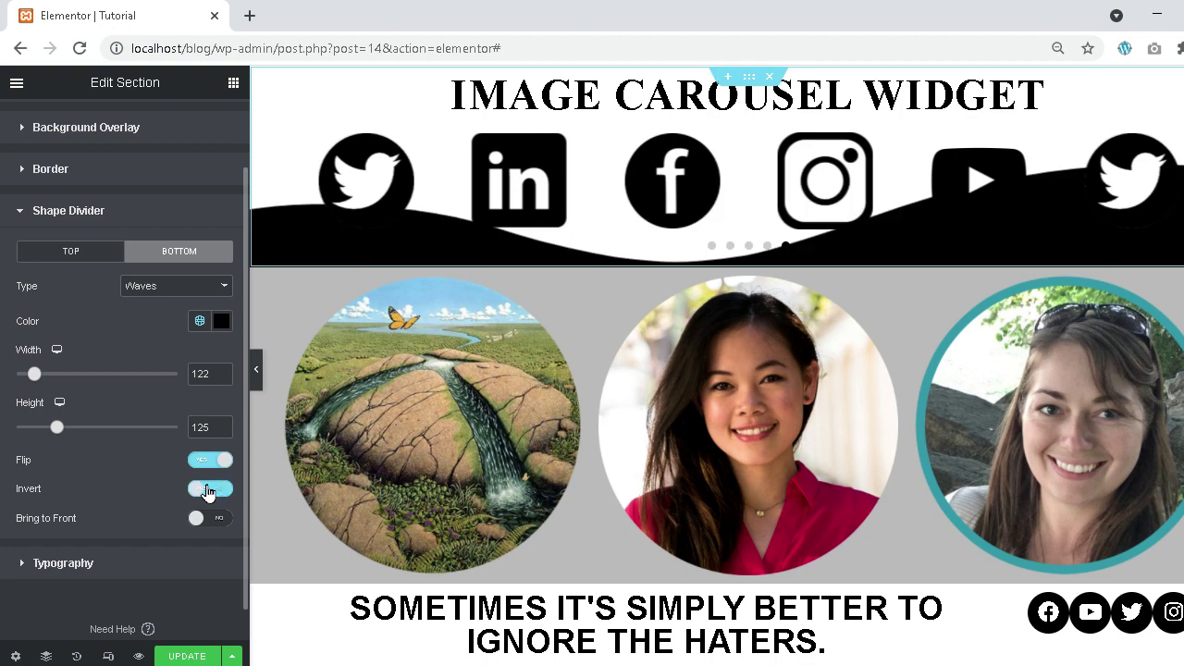
{"action": "left_click", "coordinate": [207, 492]}
{"action": "left_click", "coordinate": [198, 517]}
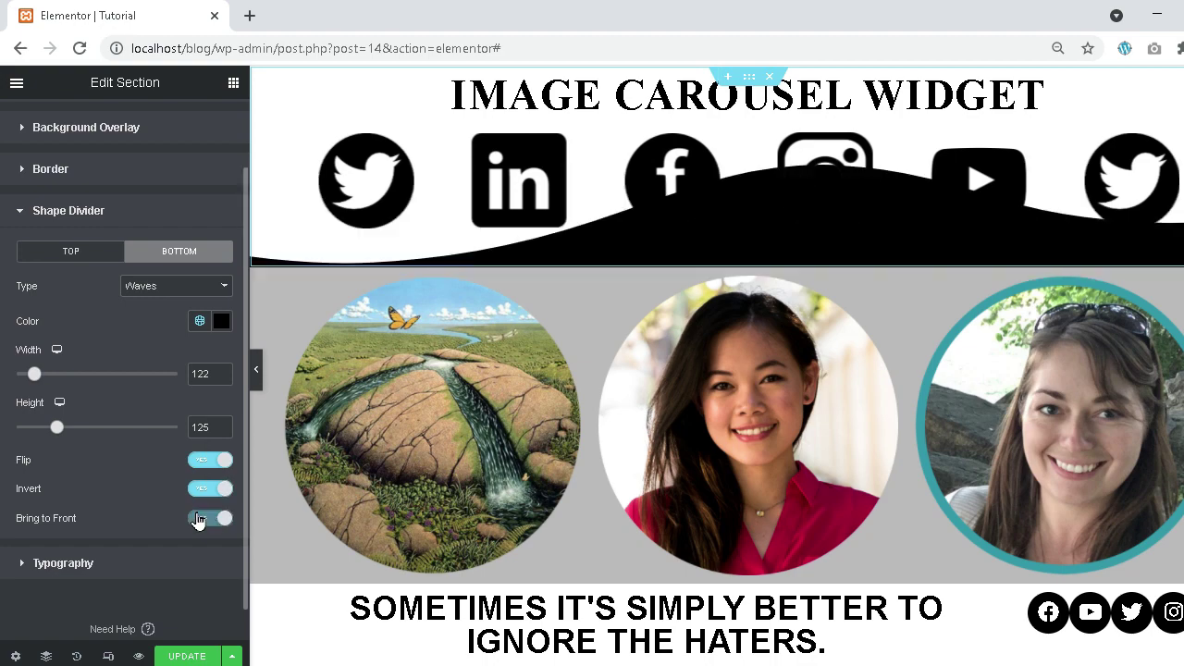
{"action": "left_click", "coordinate": [197, 518]}
- Try the Book type on the bottom divider, then change it back to Waves Brush
{"action": "left_click", "coordinate": [176, 292]}
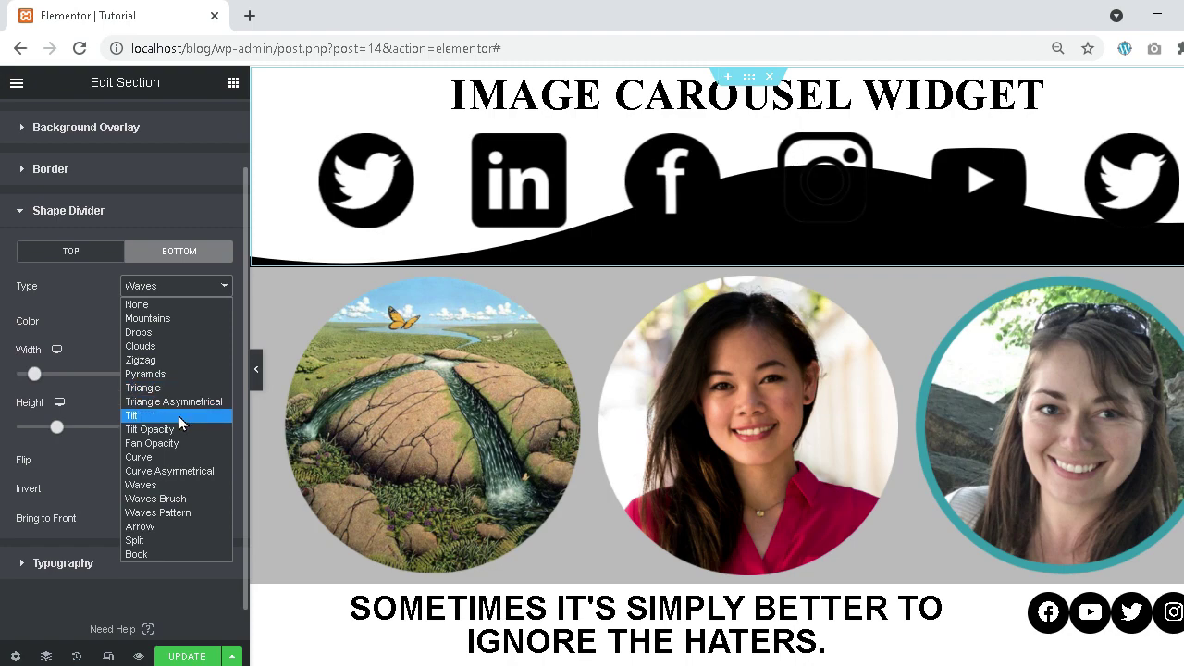
{"action": "left_click", "coordinate": [157, 555]}
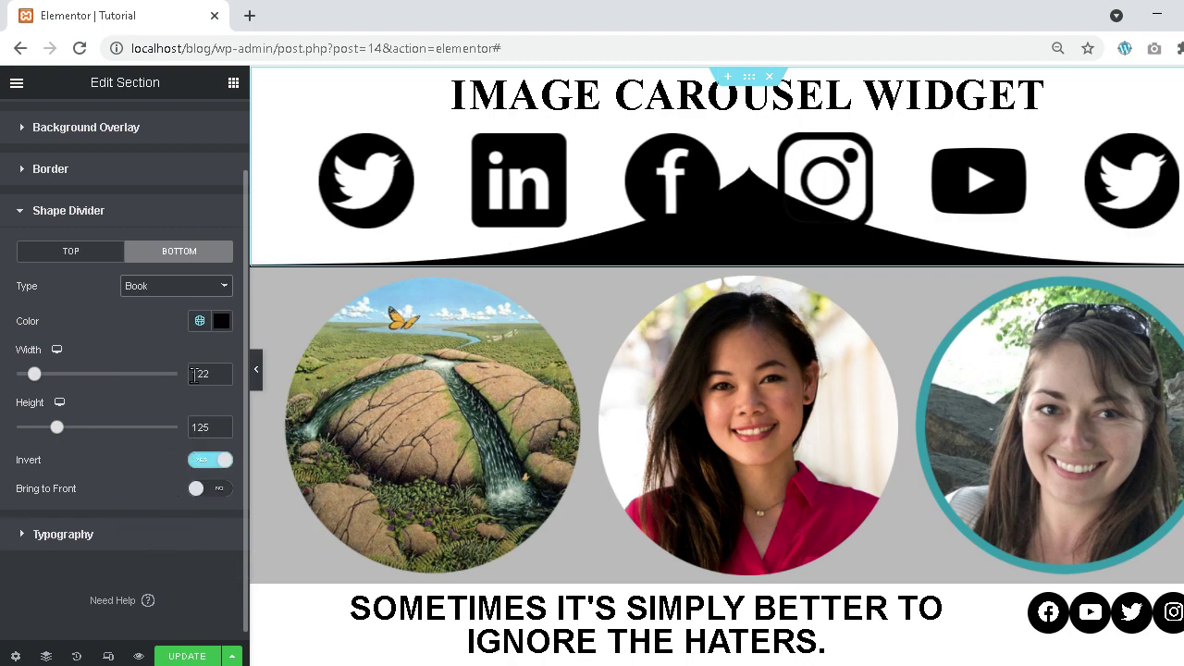
{"action": "left_click", "coordinate": [198, 292]}
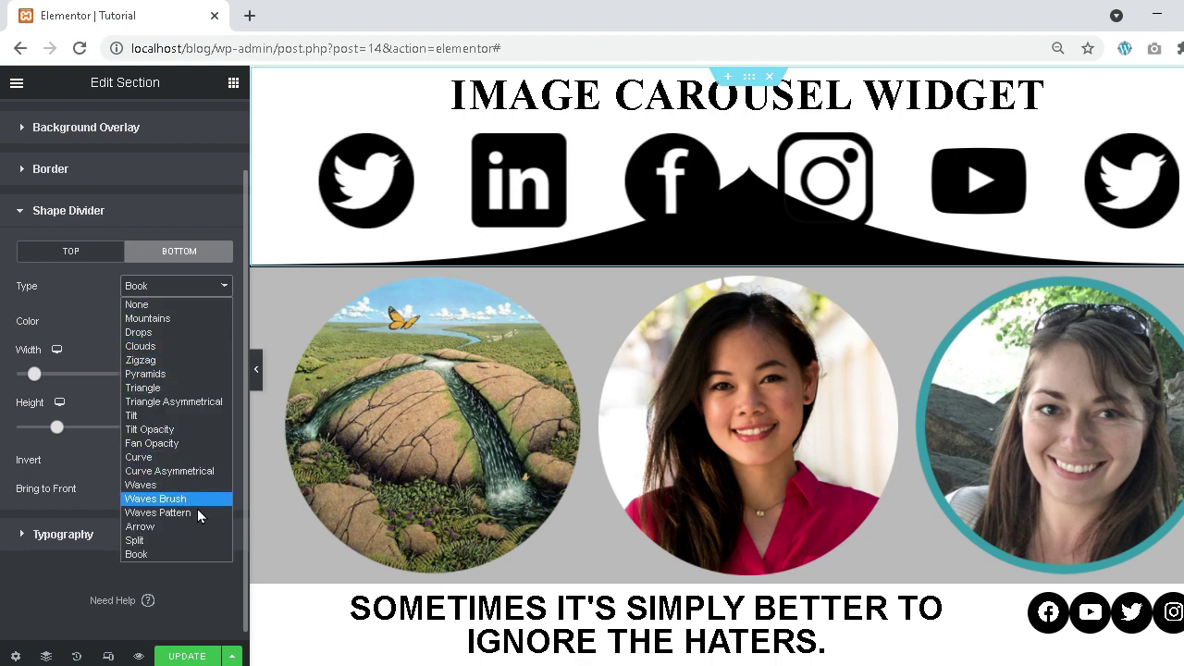
{"action": "left_click", "coordinate": [196, 502]}
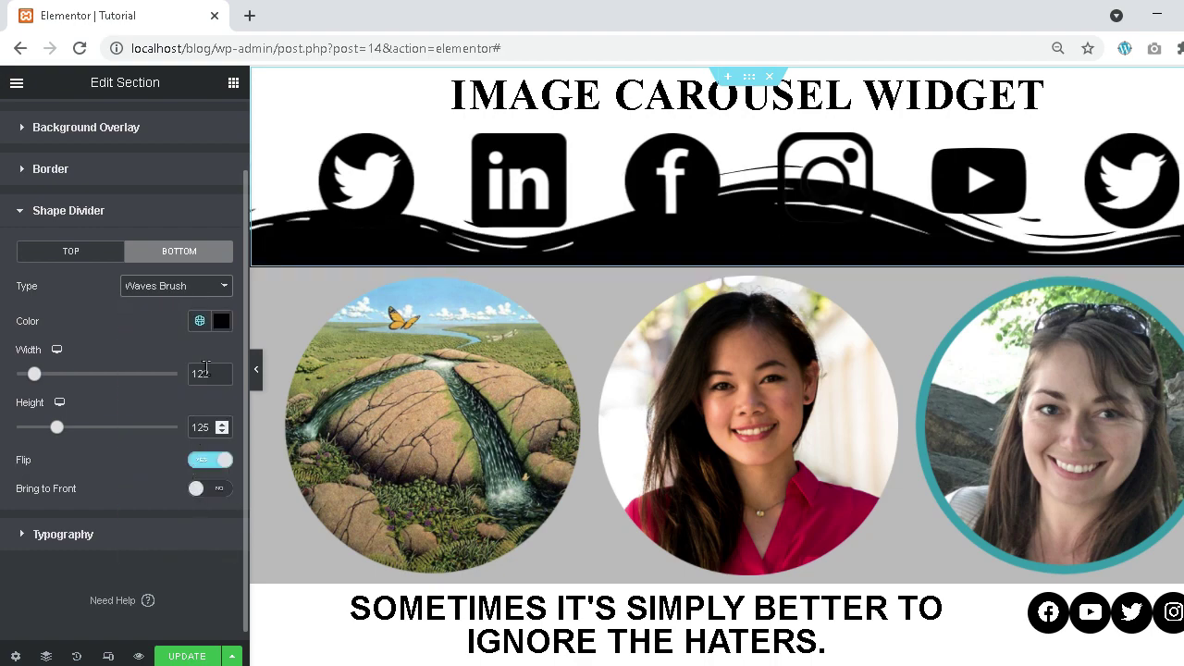
- Change the bottom Waves Brush divider's colour to the grey #898989
{"action": "left_click", "coordinate": [220, 322]}
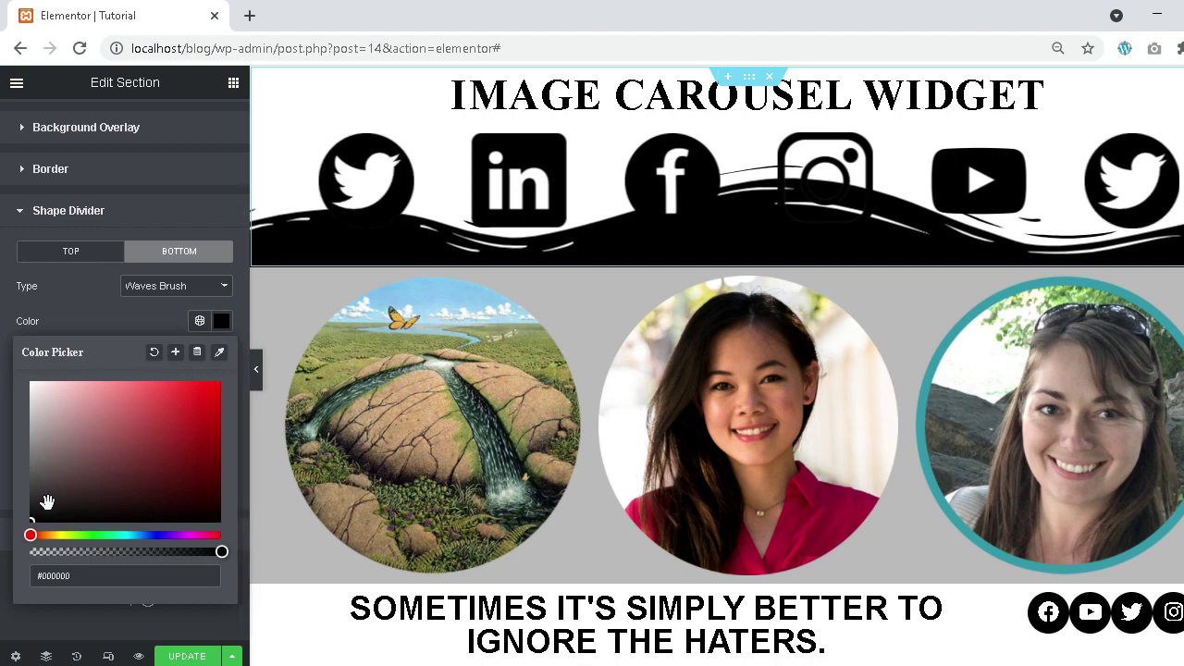
{"action": "left_click_drag", "start_coordinate": [34, 495], "coordinate": [17, 454]}
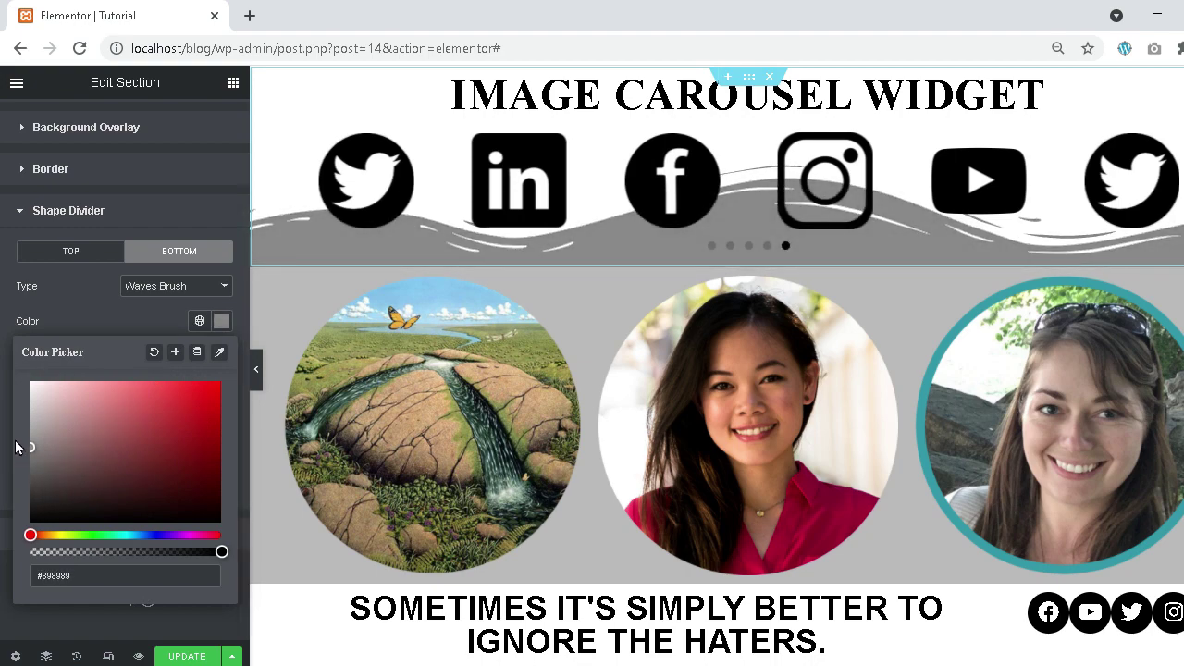
{"action": "left_click", "coordinate": [221, 321]}
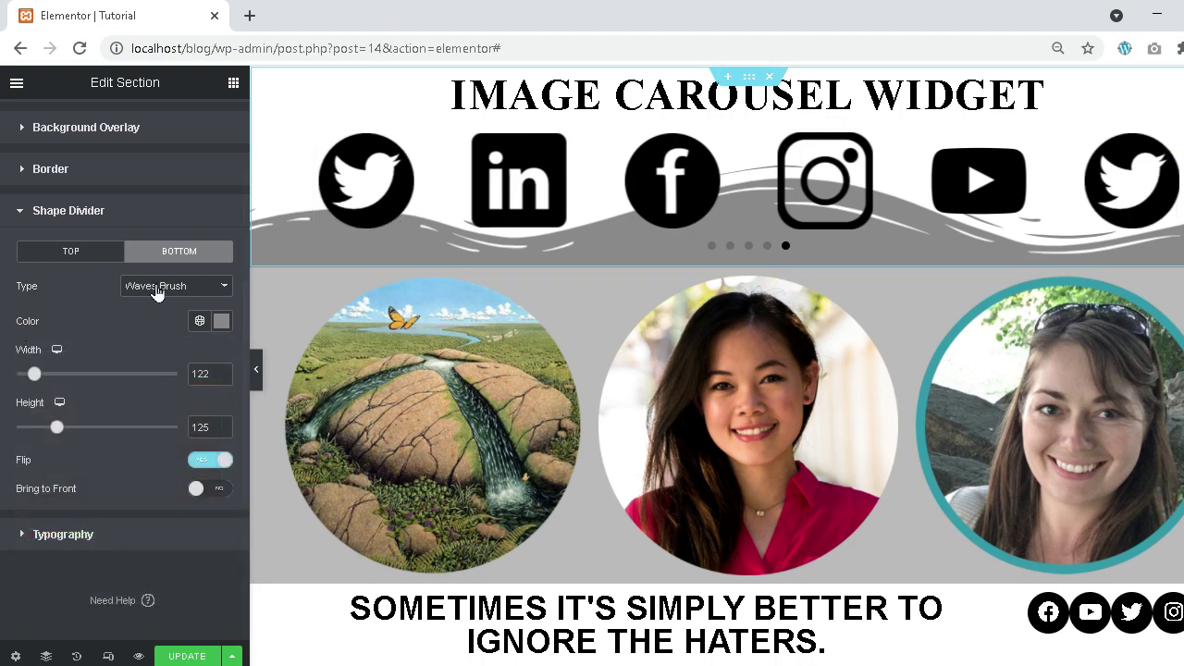
- Add a Waves Brush divider to the section's top edge with width 126, height 120 and the global Saved Color #7 (#000)
{"action": "left_click", "coordinate": [84, 267]}
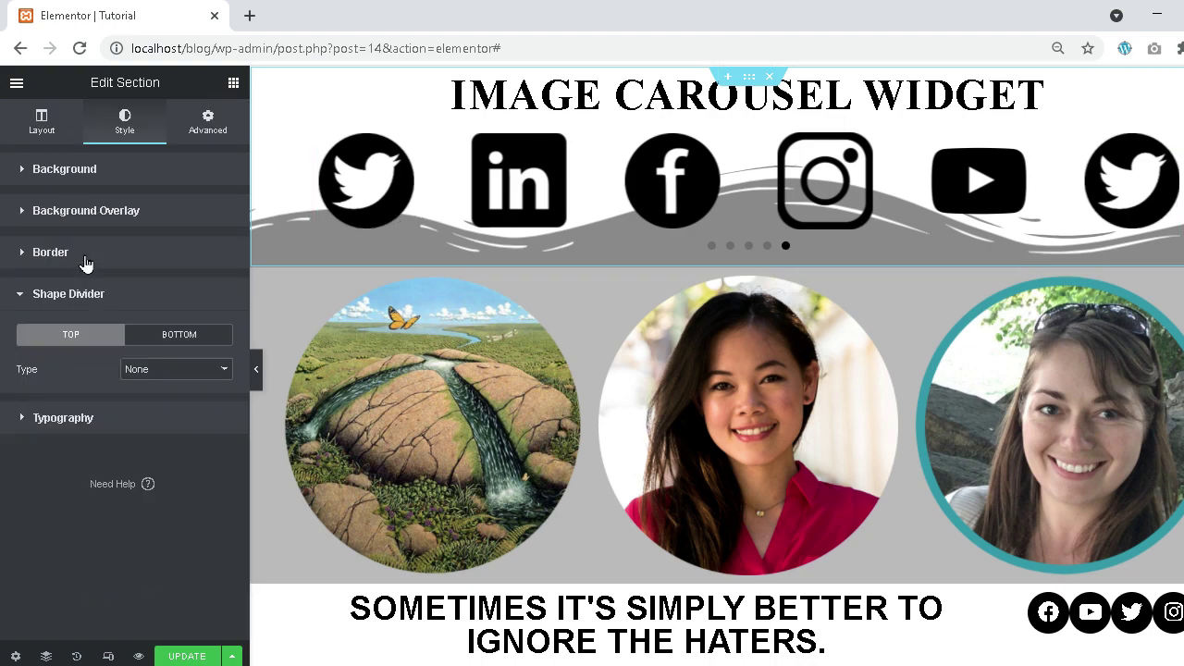
{"action": "left_click", "coordinate": [159, 375]}
{"action": "left_click", "coordinate": [185, 582]}
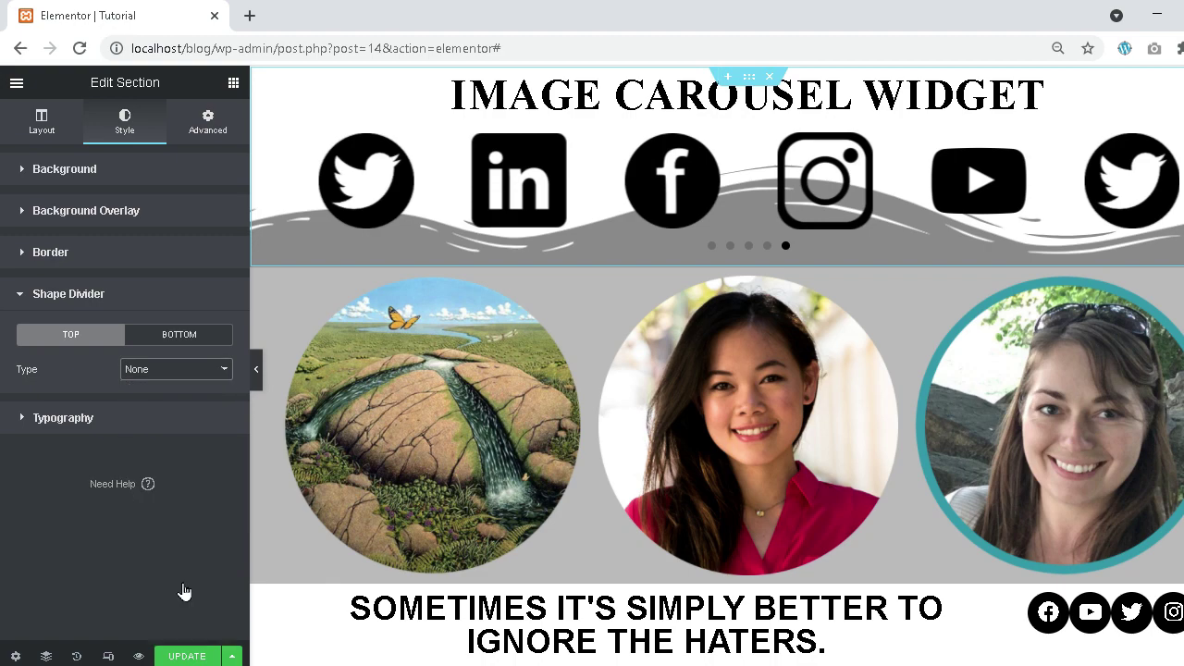
{"action": "left_click", "coordinate": [203, 454]}
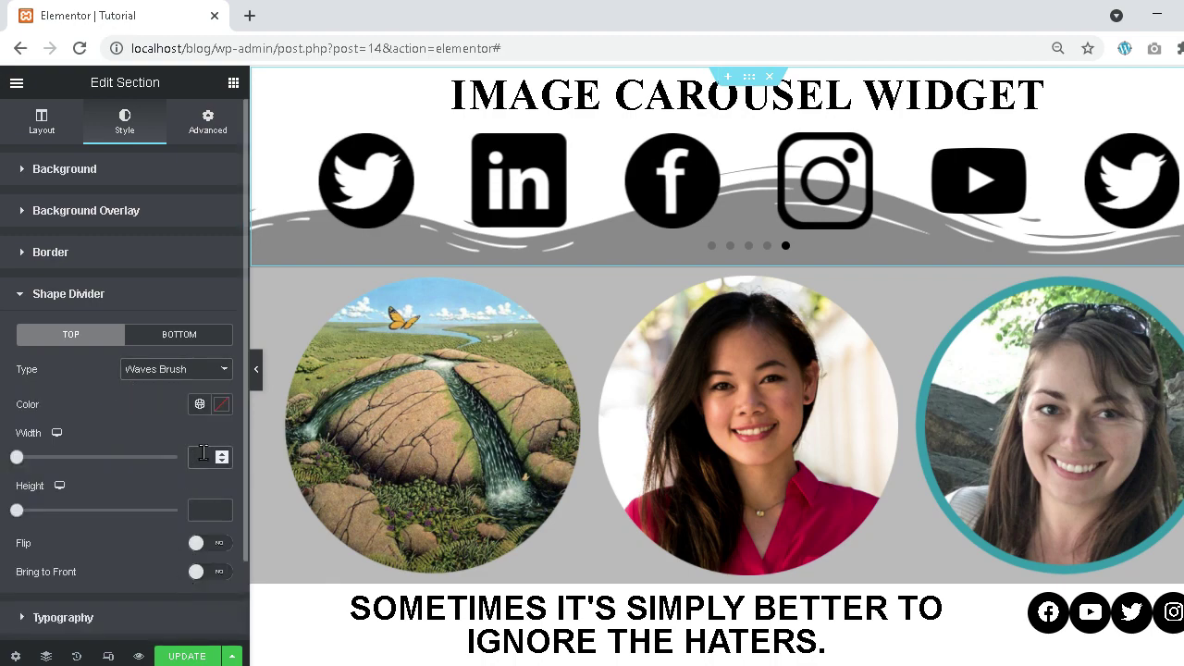
{"action": "type", "text": "126"}
{"action": "left_click", "coordinate": [209, 510]}
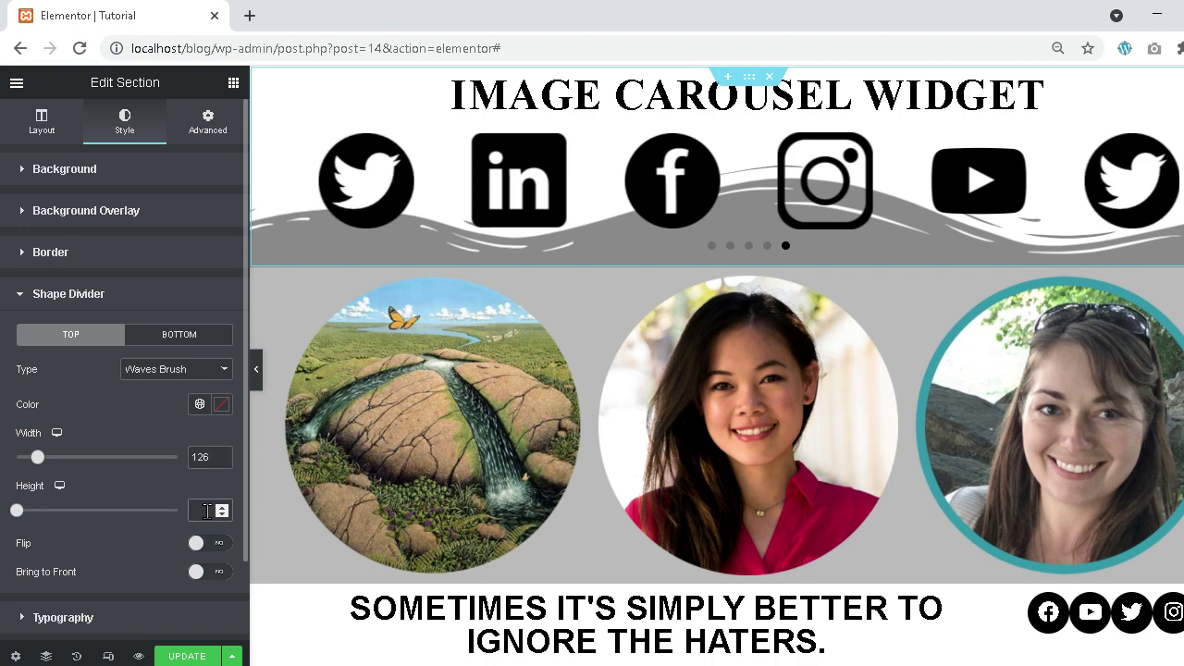
{"action": "type", "text": "120"}
{"action": "left_click", "coordinate": [200, 404]}
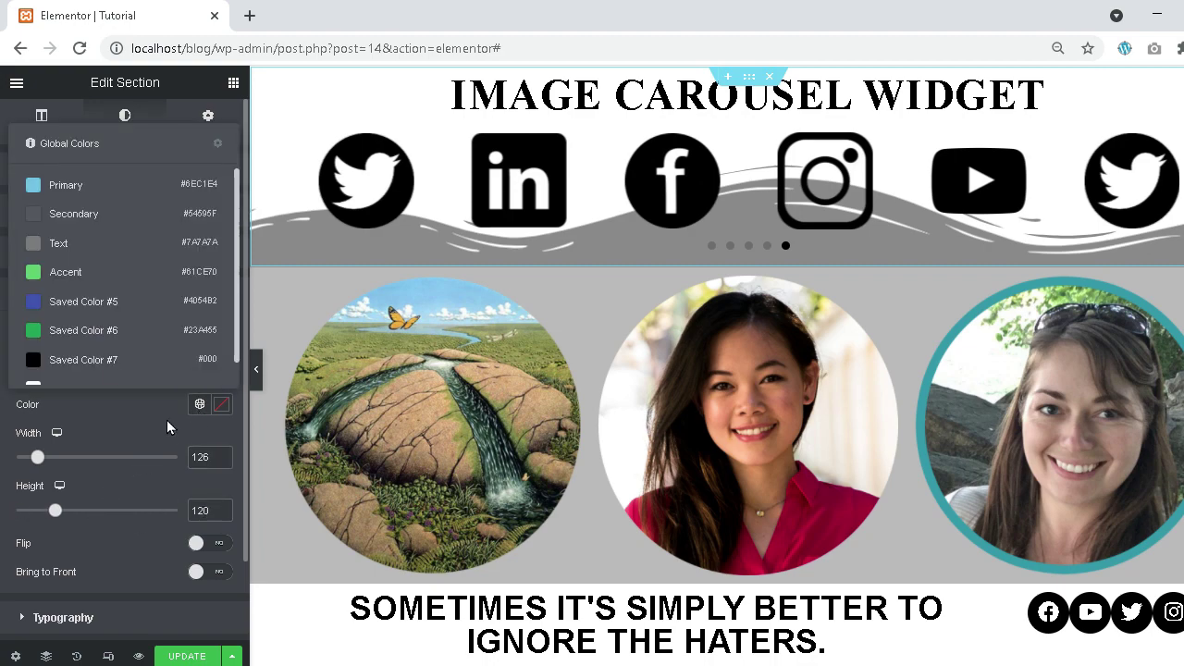
{"action": "left_click", "coordinate": [101, 359]}
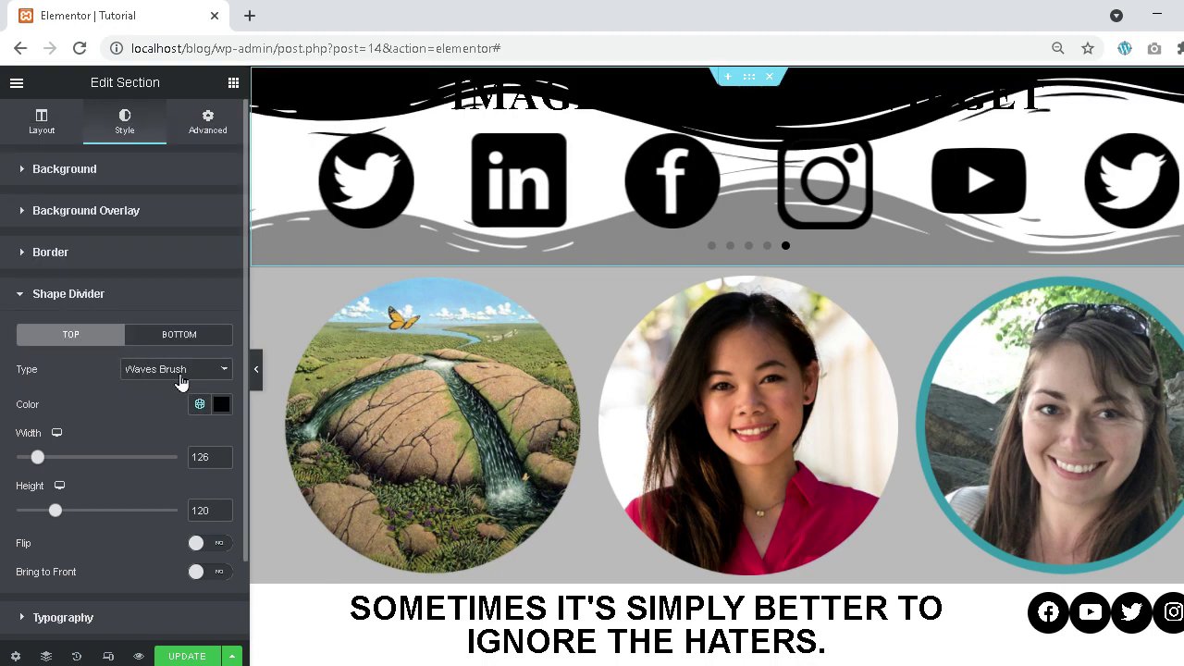
- Change the top Waves Brush divider's colour to the grey #9E9E9E
{"action": "left_click", "coordinate": [221, 404]}
{"action": "left_click_drag", "start_coordinate": [33, 265], "coordinate": [16, 224]}
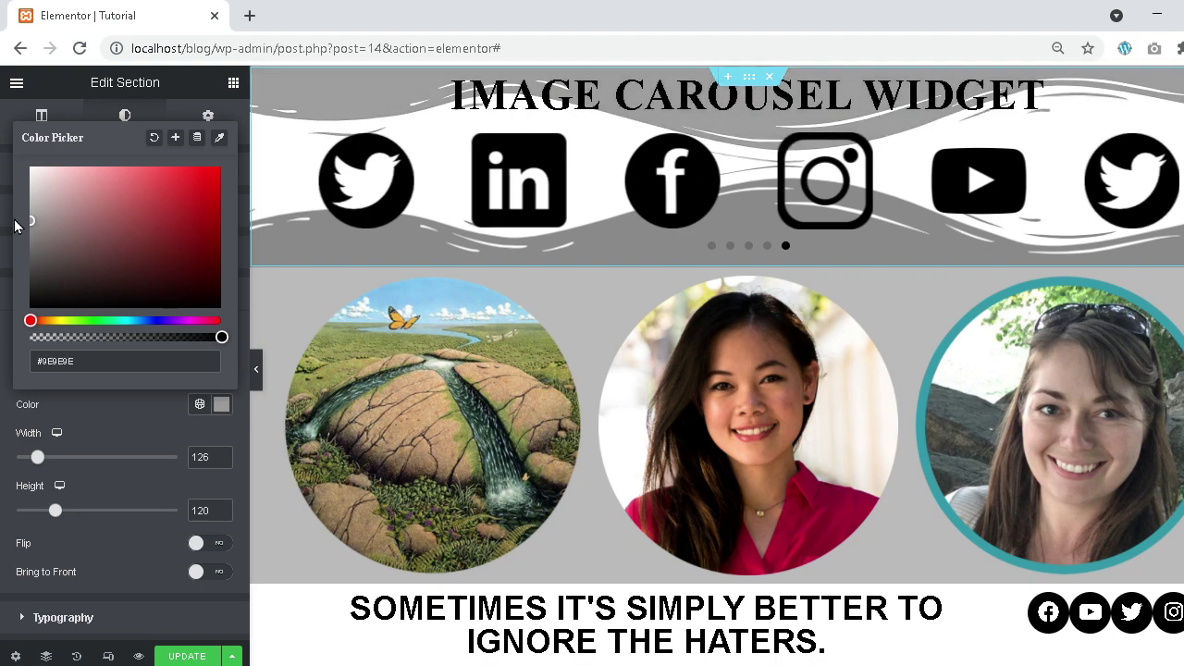
{"action": "left_click", "coordinate": [41, 446]}
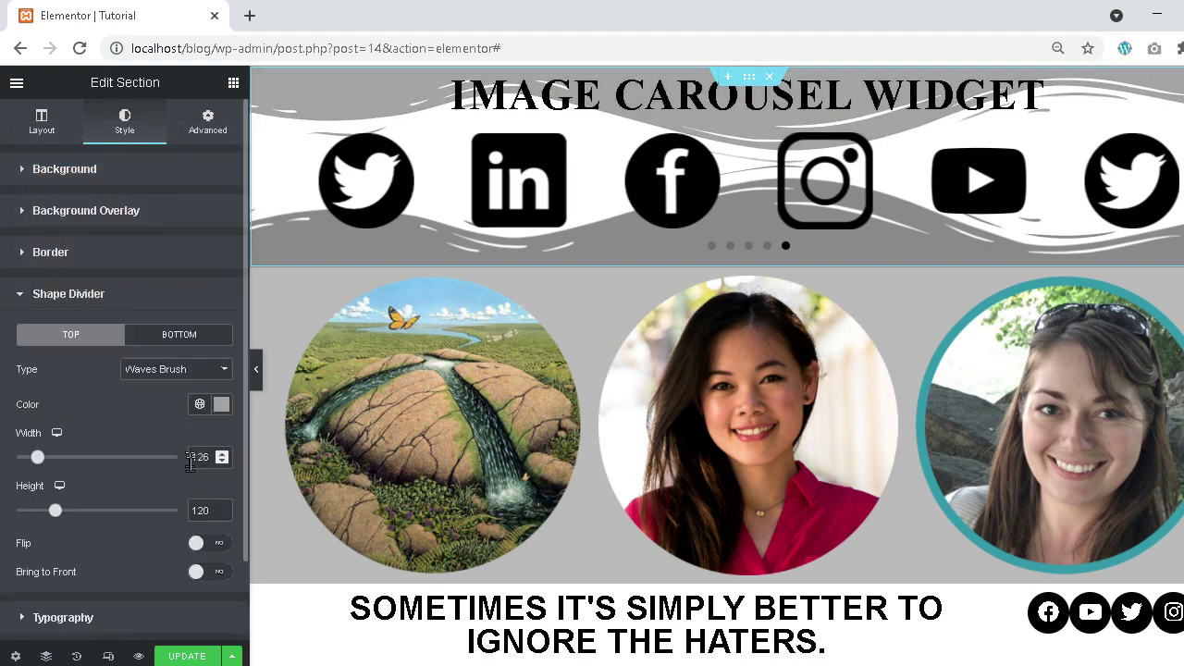
- Try the Flip and Bring to Front options on the top divider, switching each back off
{"action": "left_click", "coordinate": [198, 548]}
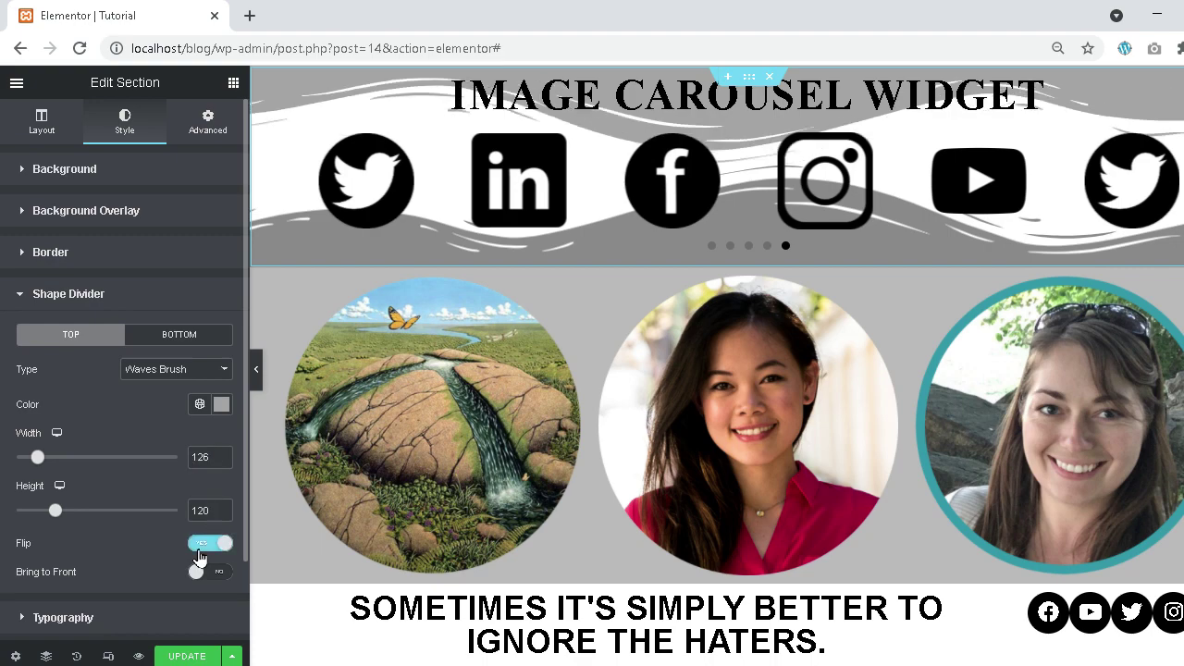
{"action": "left_click", "coordinate": [199, 546]}
{"action": "left_click", "coordinate": [199, 573]}
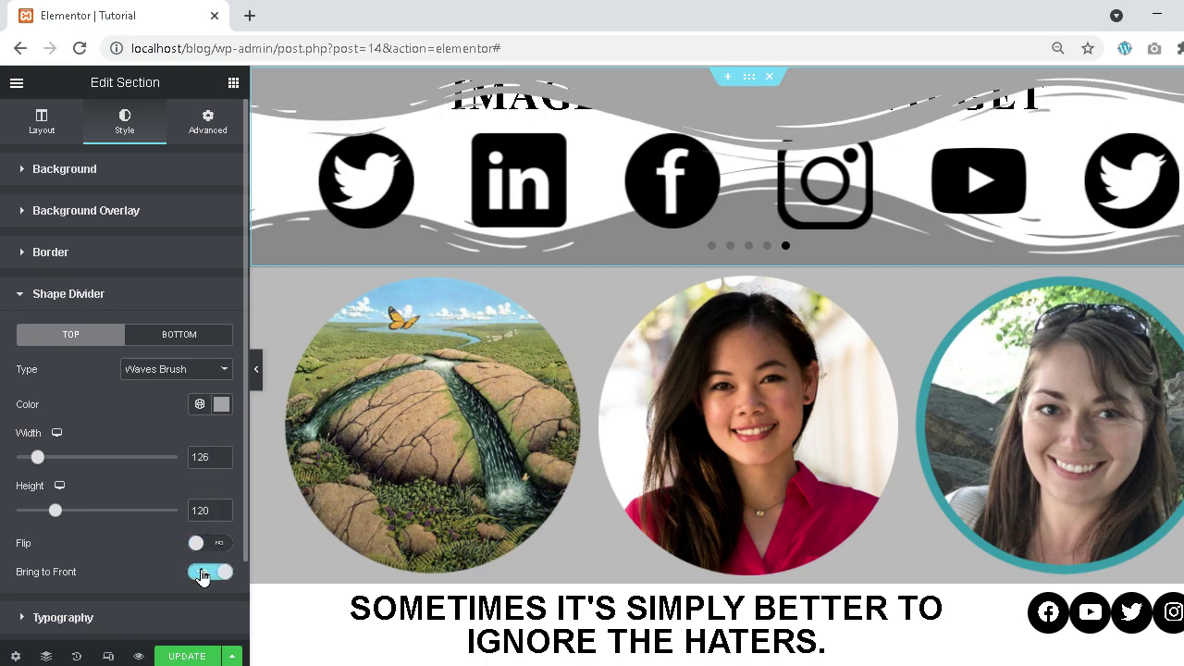
{"action": "left_click", "coordinate": [202, 573]}
- Try the Mountains and Curve types on the top divider, then choose Split
{"action": "left_click", "coordinate": [175, 374]}
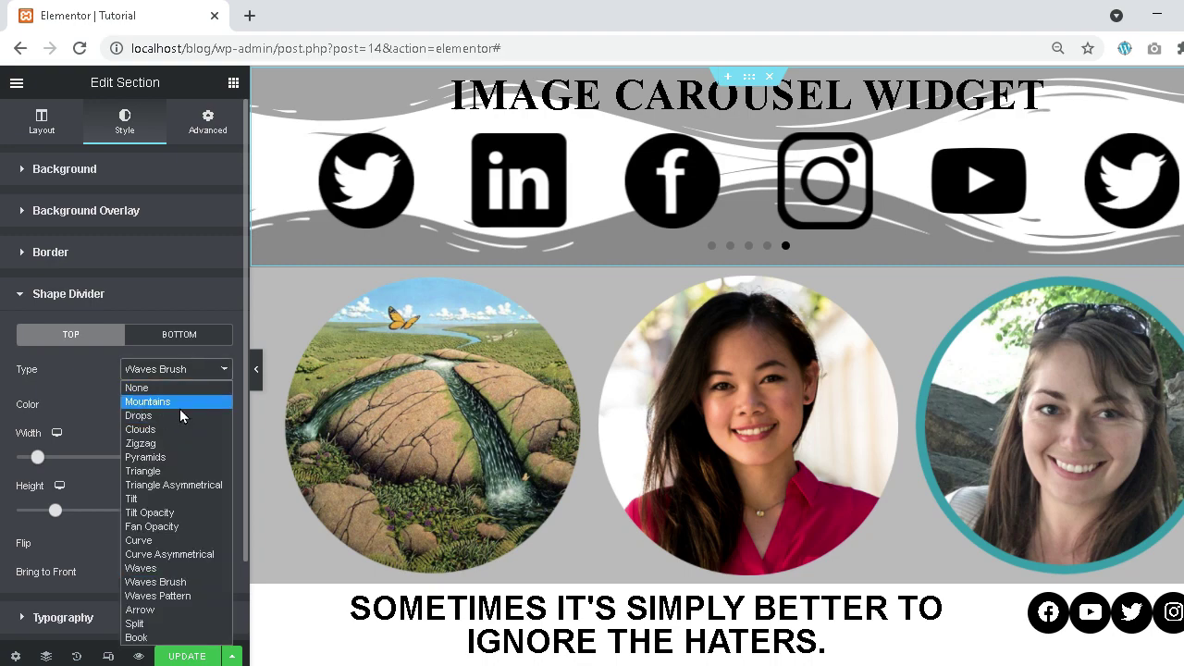
{"action": "left_click", "coordinate": [179, 408]}
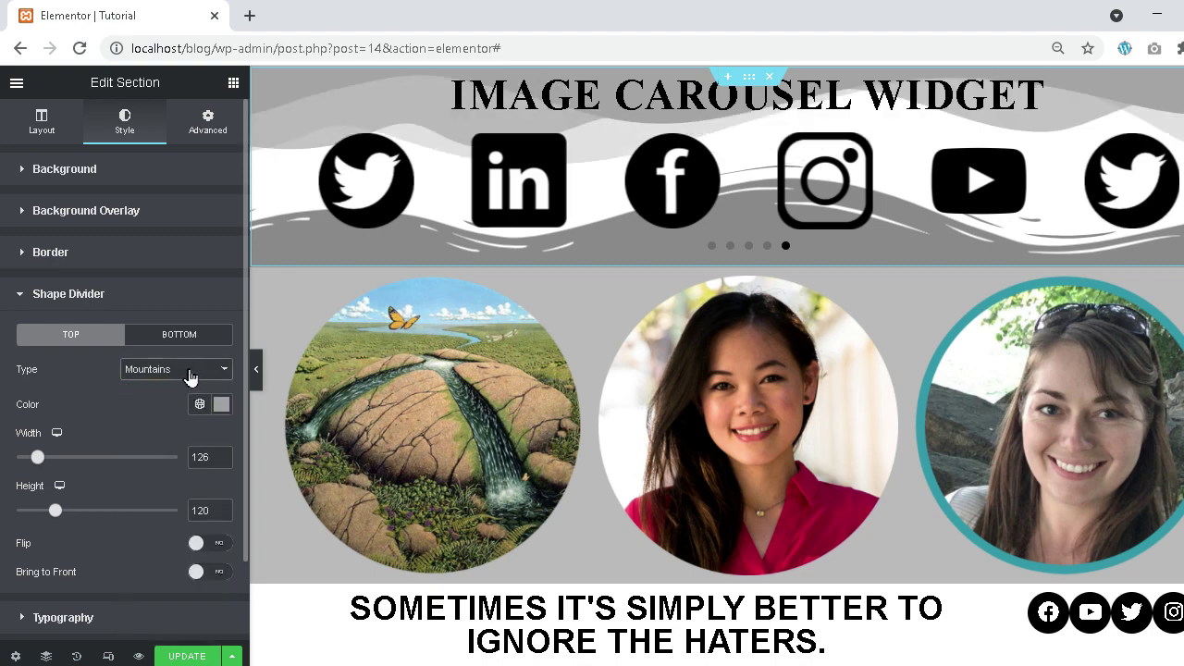
{"action": "left_click", "coordinate": [190, 371]}
{"action": "left_click", "coordinate": [180, 541]}
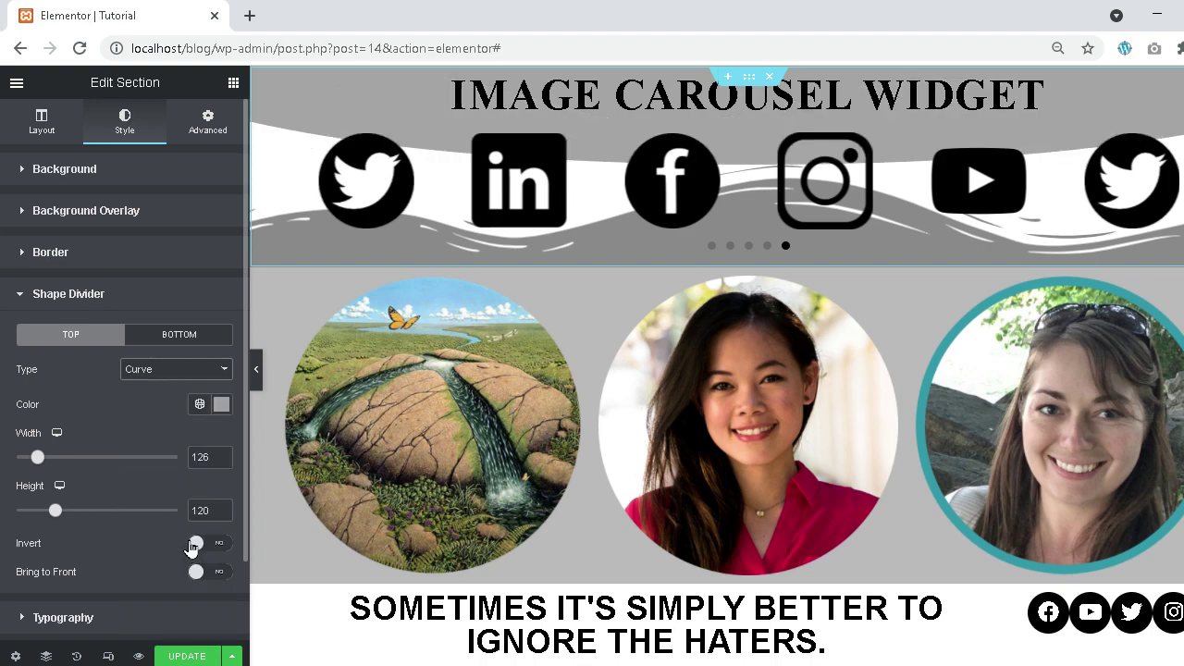
{"action": "left_click", "coordinate": [175, 371]}
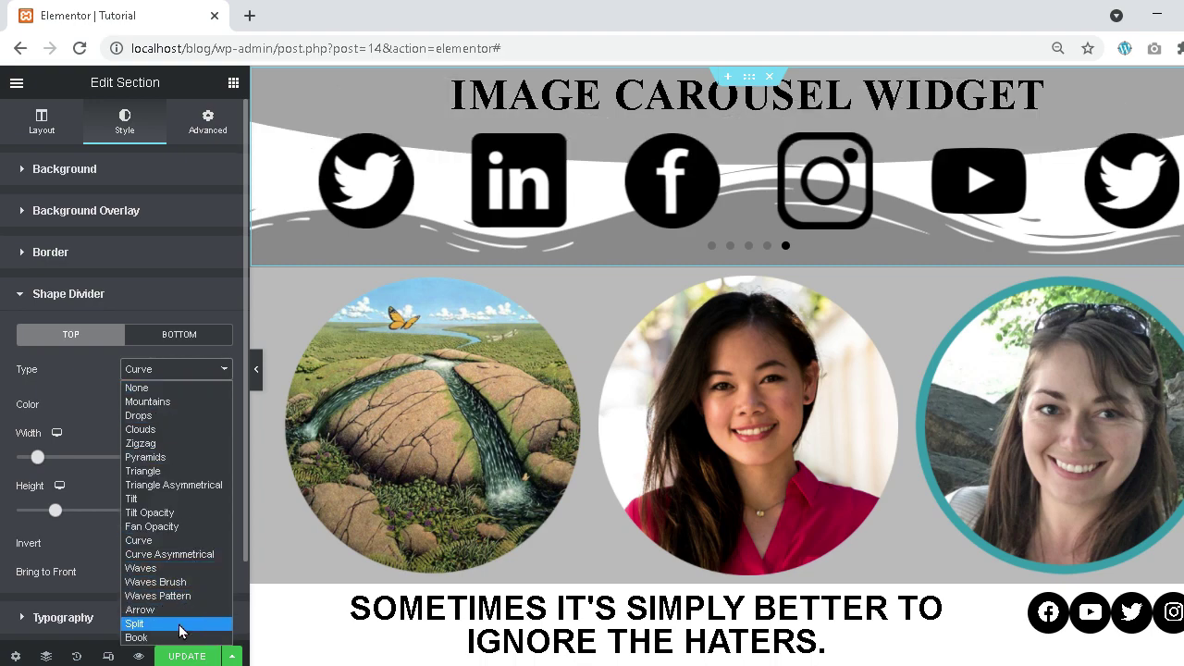
{"action": "left_click", "coordinate": [135, 623]}
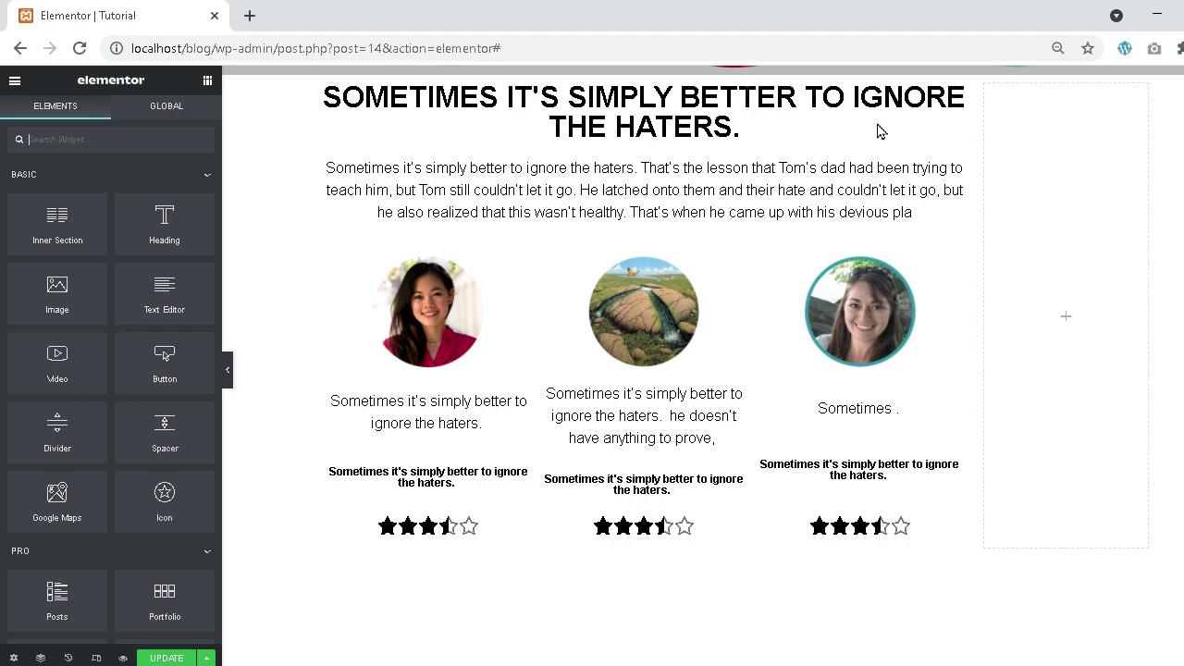
- Find the Social Icons widget by searching "social" and add it to the empty column beside the "Sometimes it's simply better to ignore the haters" content
{"action": "scroll", "coordinate": [839, 150], "scroll_direction": "up", "scroll_amount": 1}
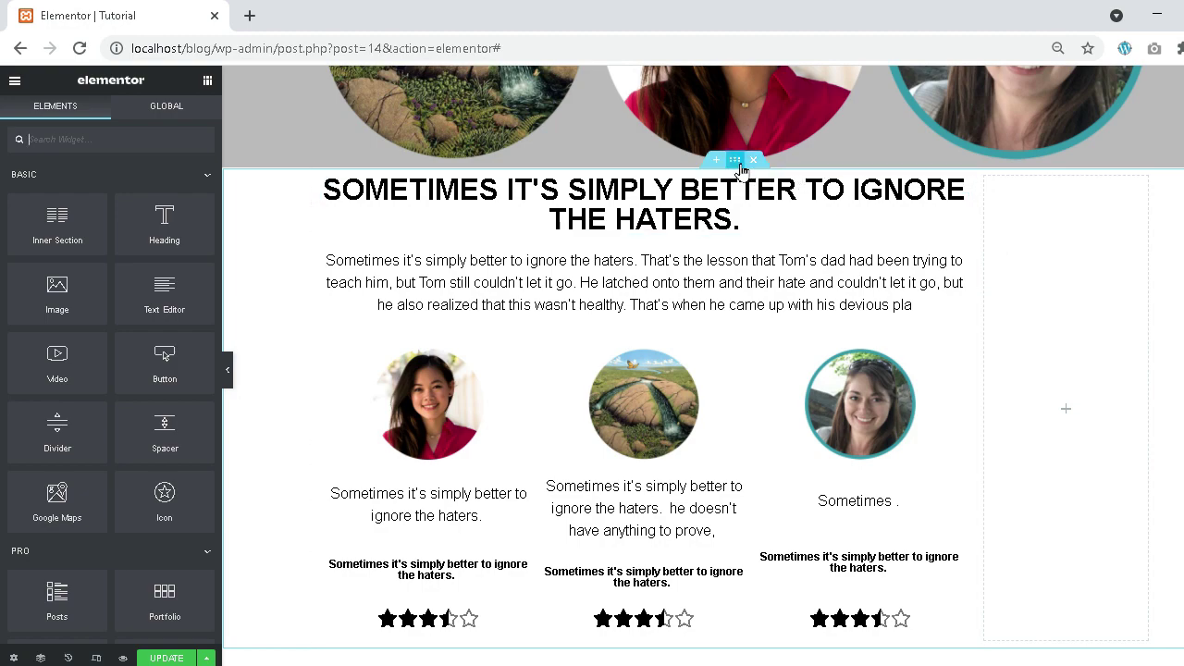
{"action": "left_click", "coordinate": [324, 187]}
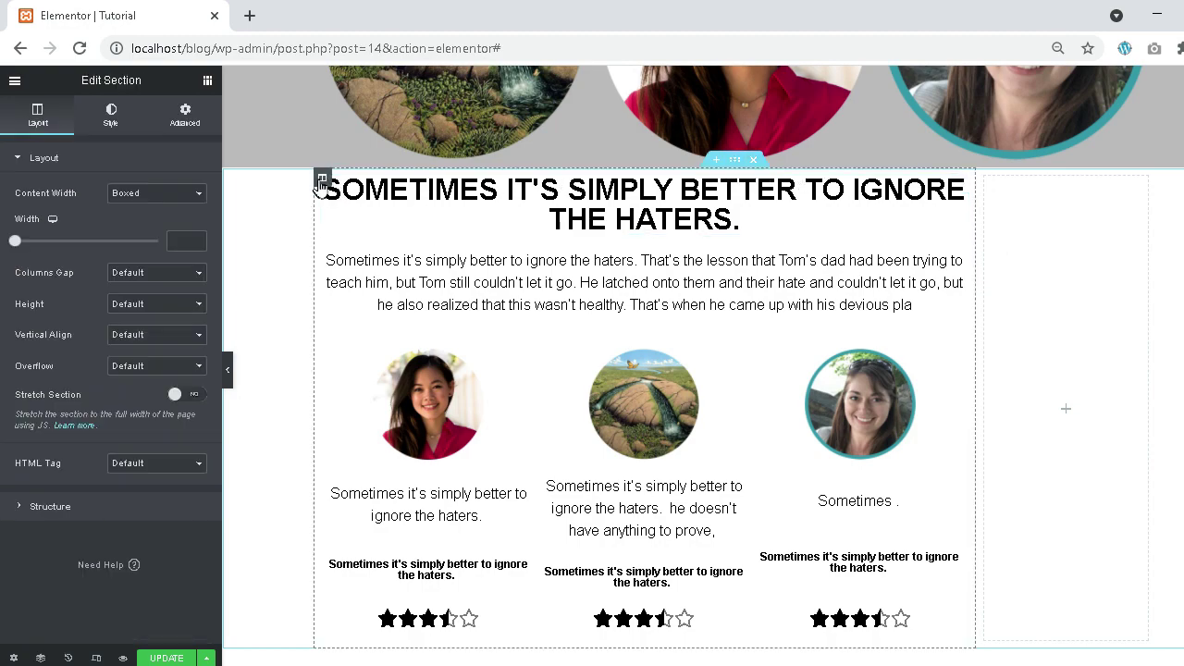
{"action": "left_click", "coordinate": [984, 177]}
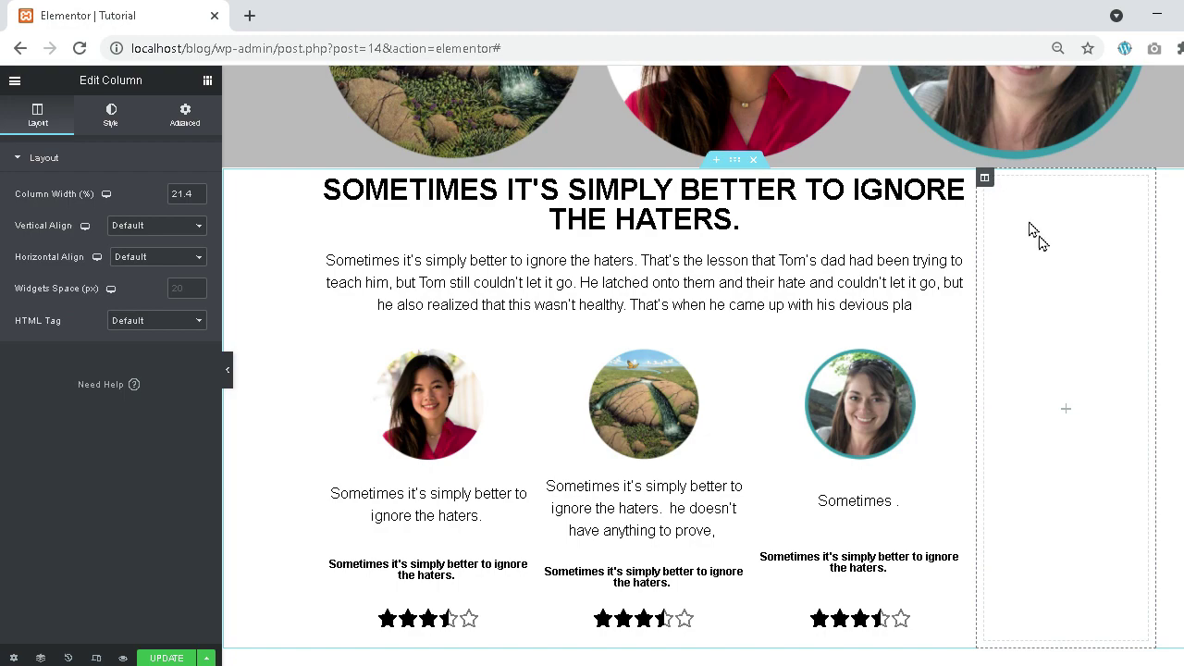
{"action": "left_click", "coordinate": [205, 82]}
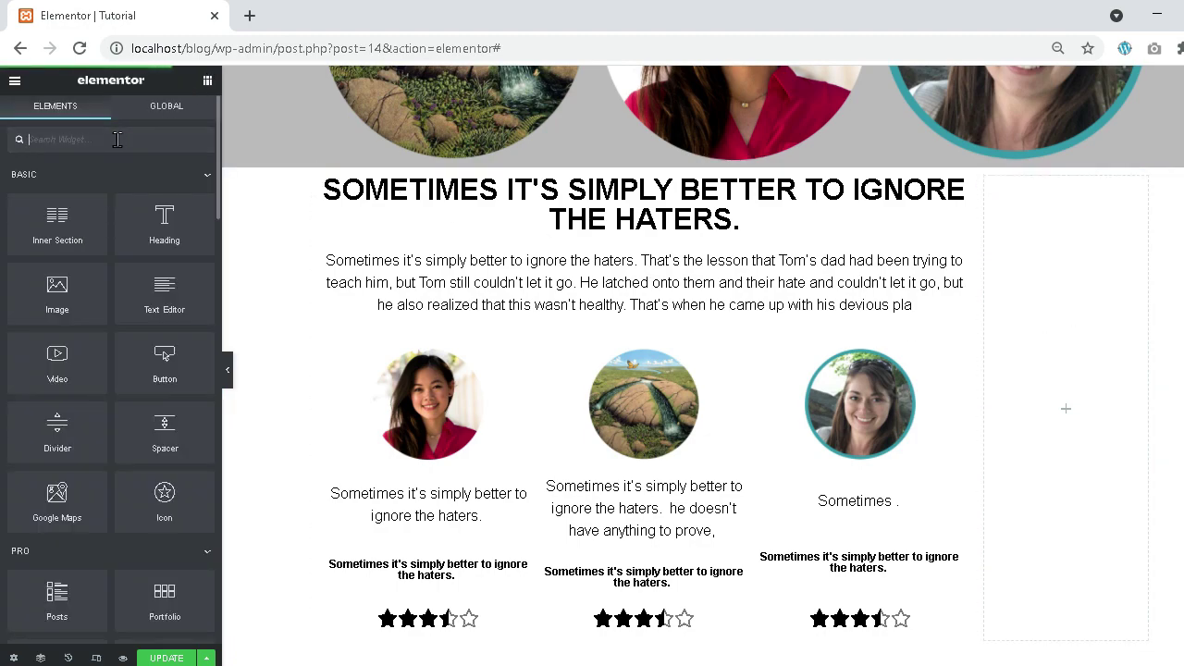
{"action": "type", "text": "social"}
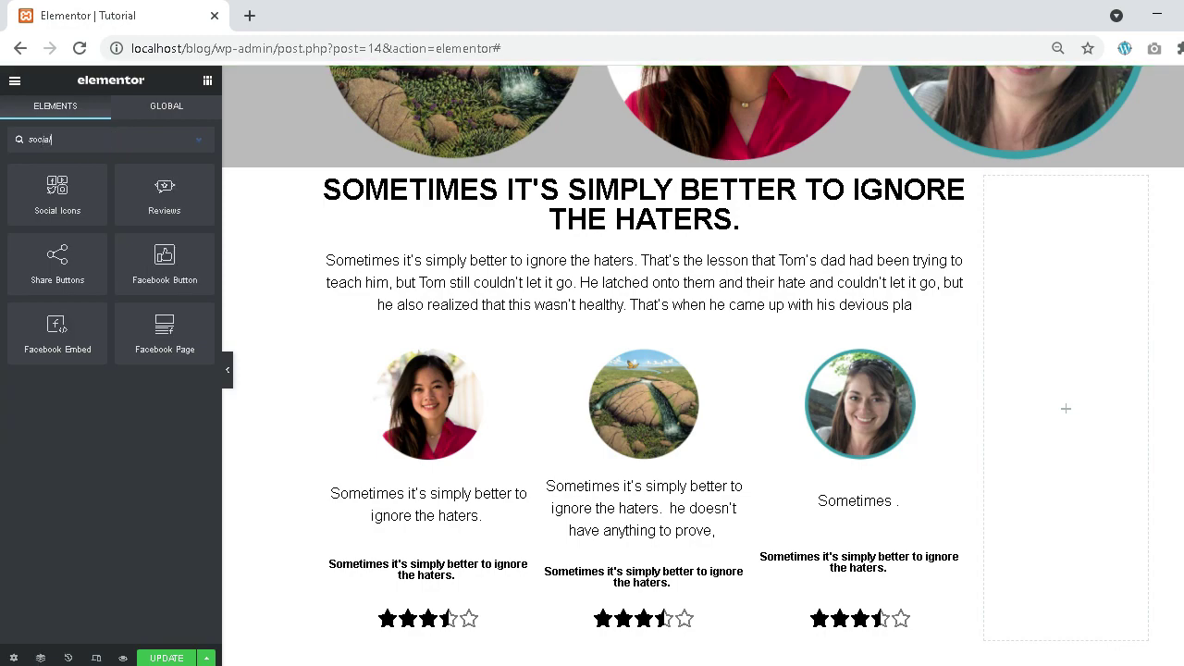
{"action": "left_click_drag", "start_coordinate": [58, 190], "coordinate": [1030, 255]}
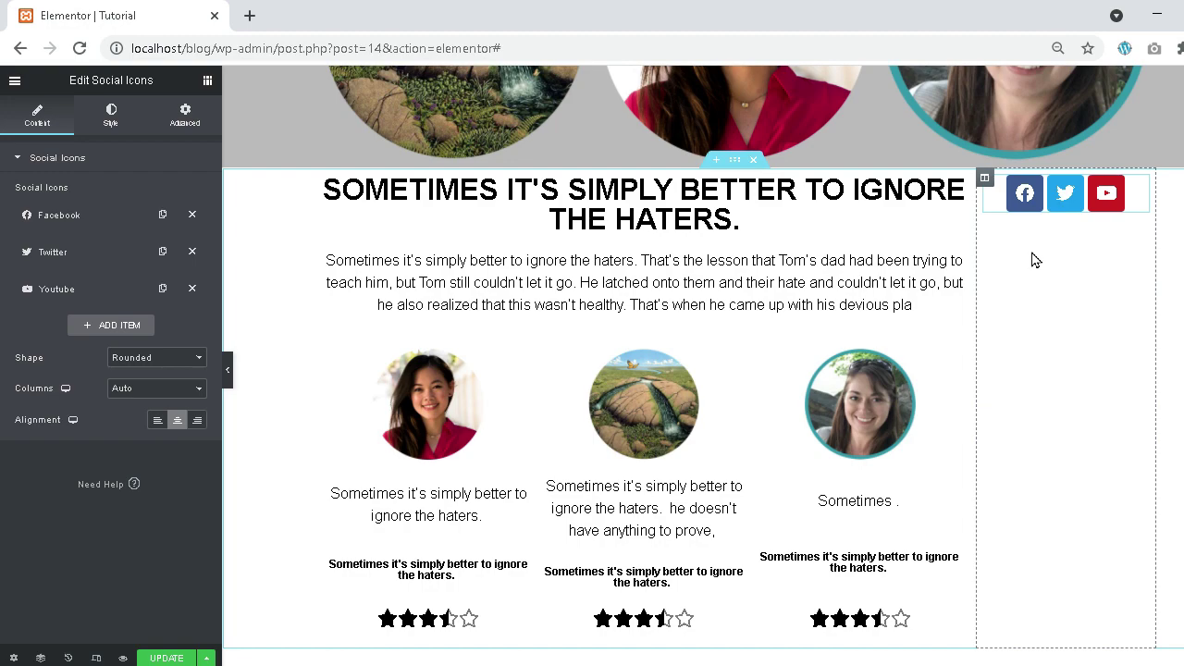
- Duplicate the Social Icons widget in the column, then delete the copy
{"action": "right_click", "coordinate": [1054, 208]}
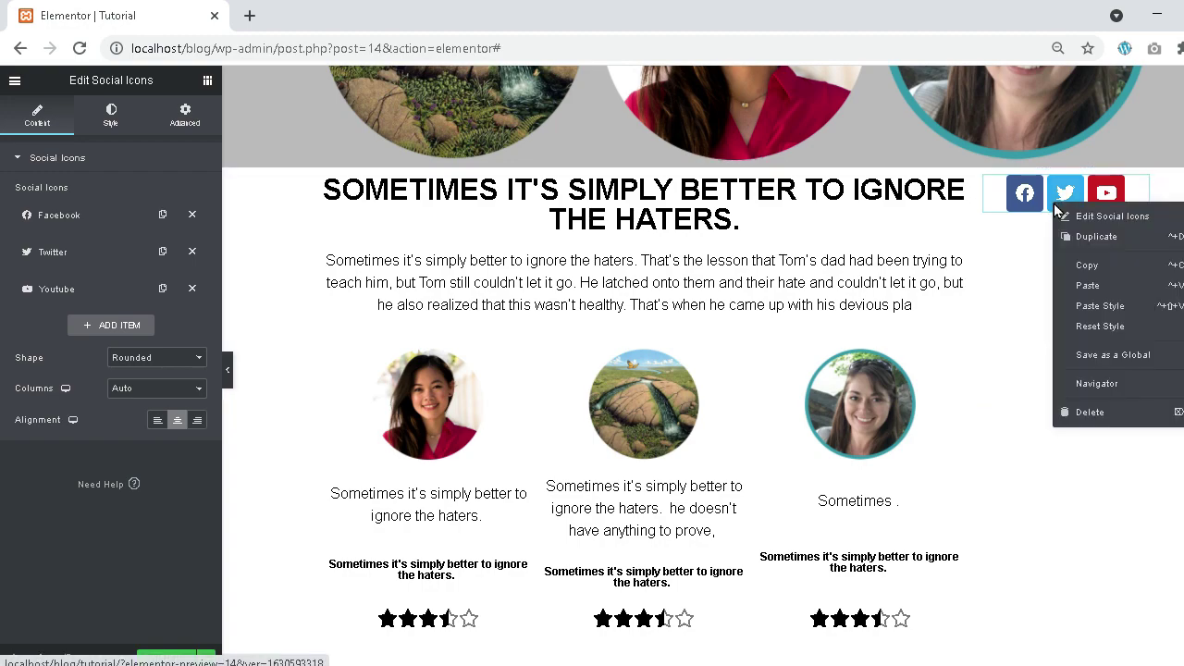
{"action": "left_click", "coordinate": [1092, 237]}
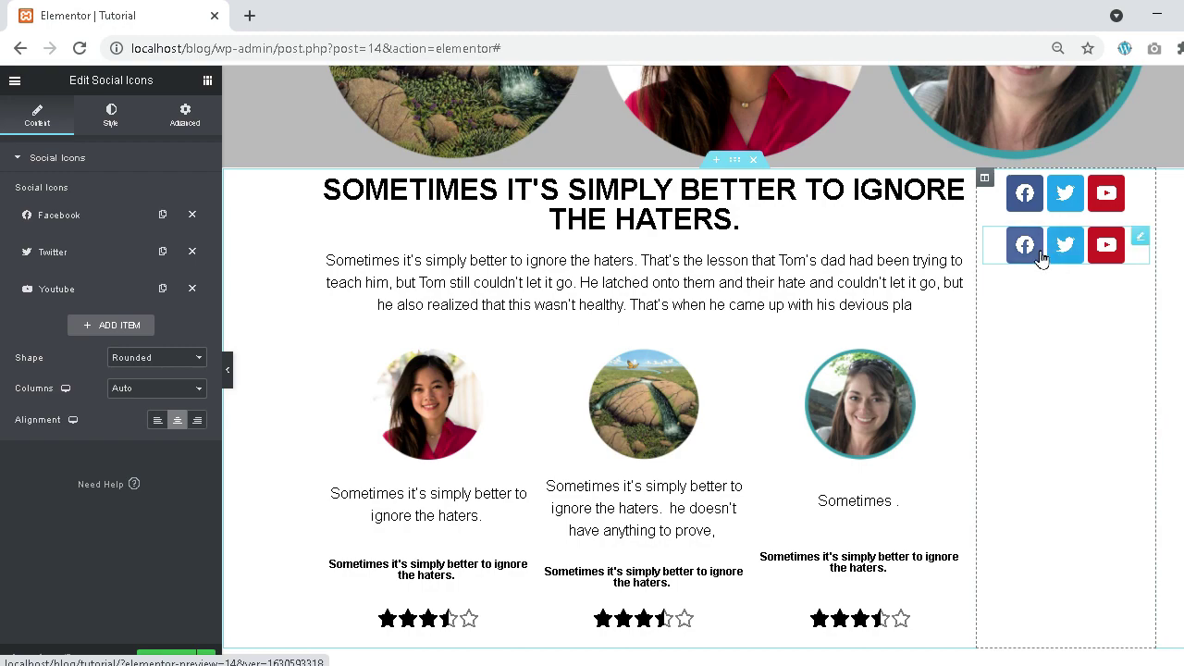
{"action": "right_click", "coordinate": [1041, 258]}
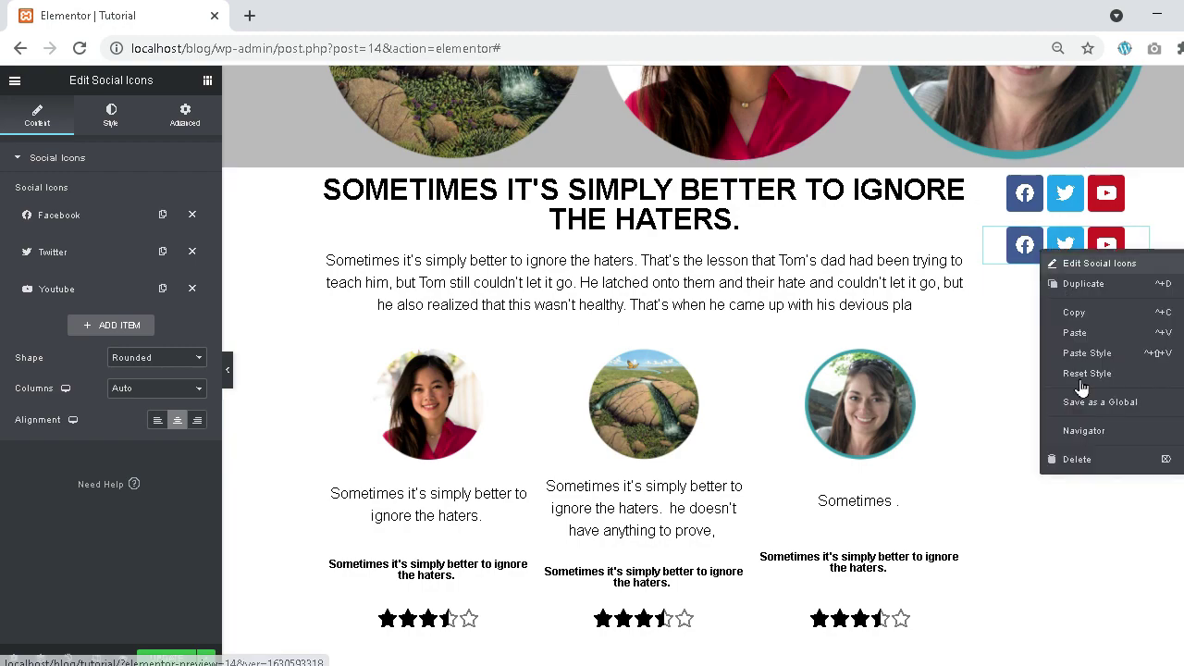
{"action": "left_click", "coordinate": [1078, 460]}
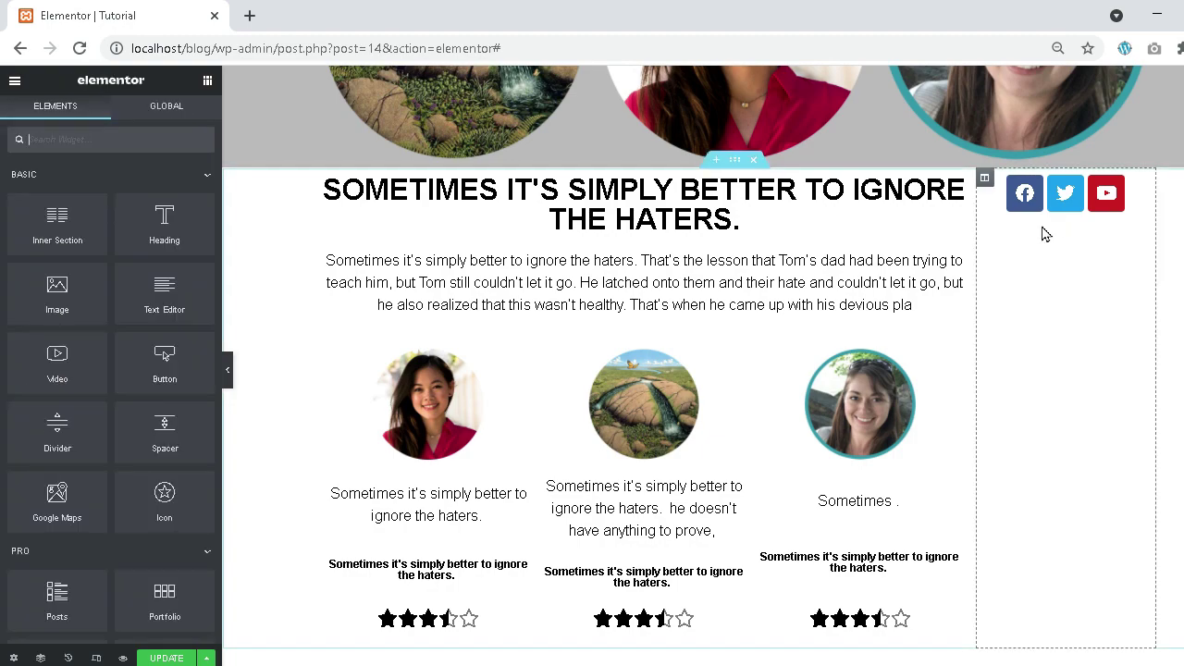
- Remove the Twitter and Youtube items from the Social Icons widget, keeping only Facebook
{"action": "left_click", "coordinate": [1043, 215]}
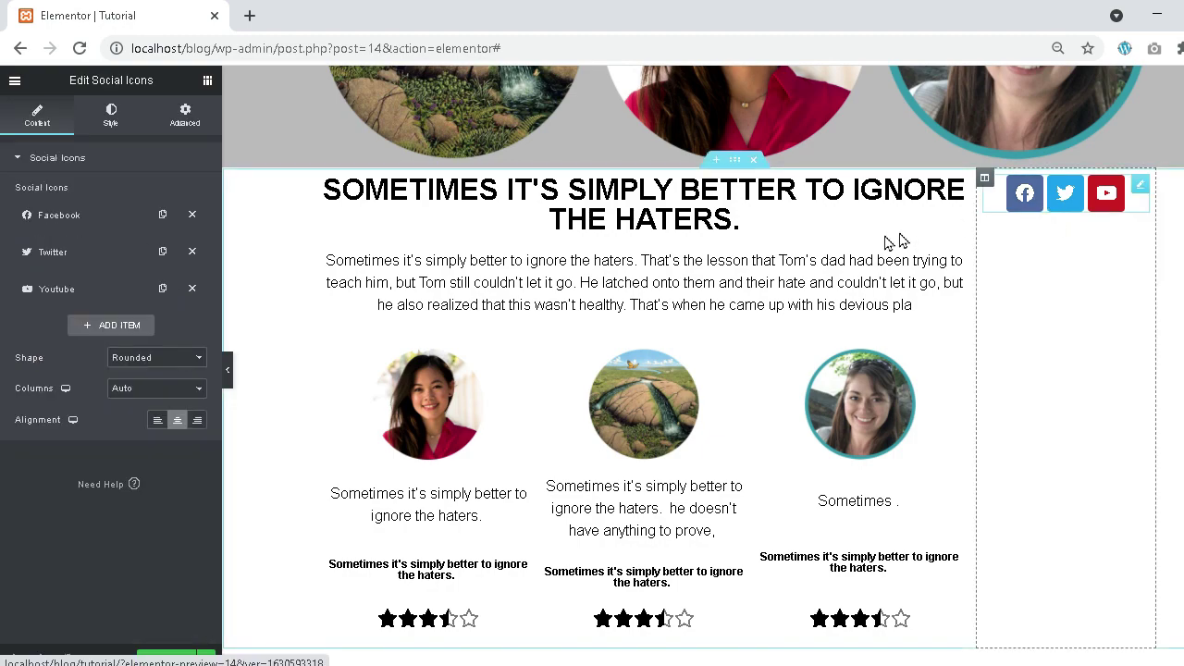
{"action": "left_click", "coordinate": [192, 254]}
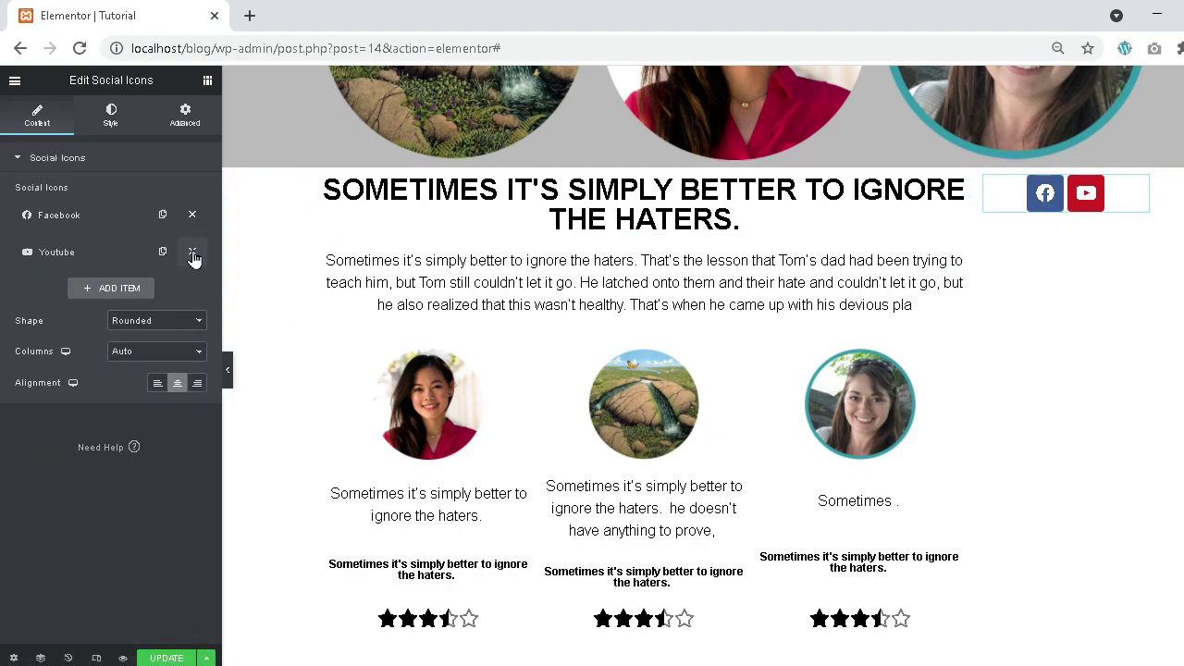
{"action": "left_click", "coordinate": [192, 253]}
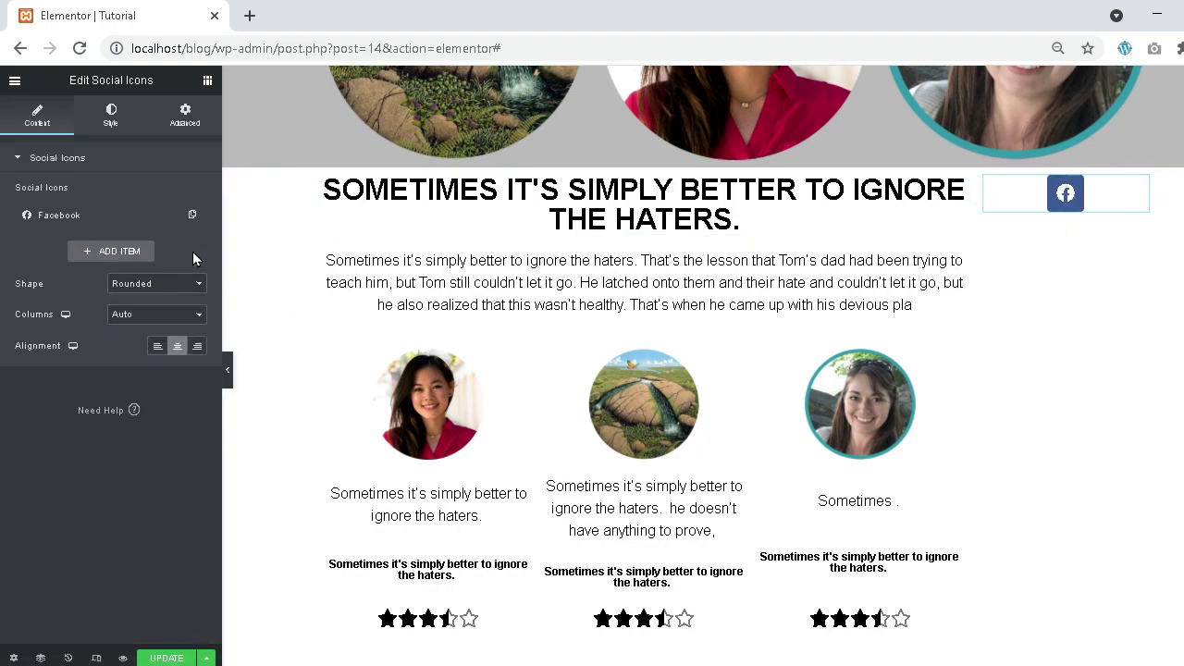
- Set the Facebook icon's colour to Custom with a black global colour as its Primary Color
{"action": "left_click", "coordinate": [114, 139]}
{"action": "left_click", "coordinate": [153, 194]}
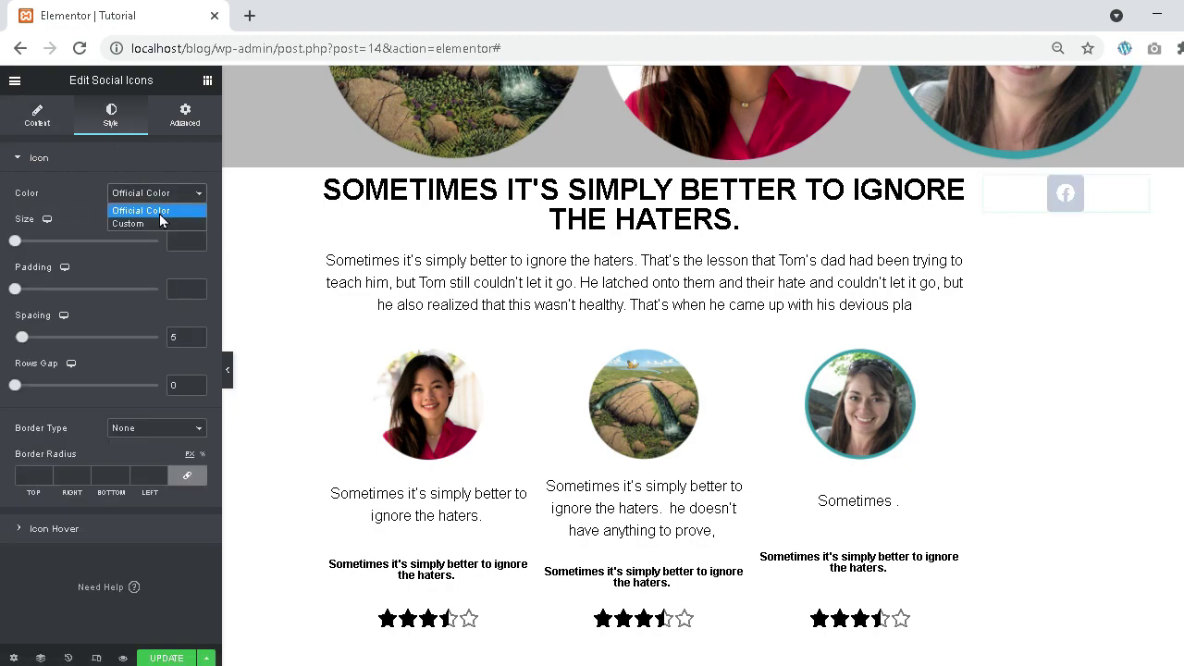
{"action": "left_click", "coordinate": [160, 219]}
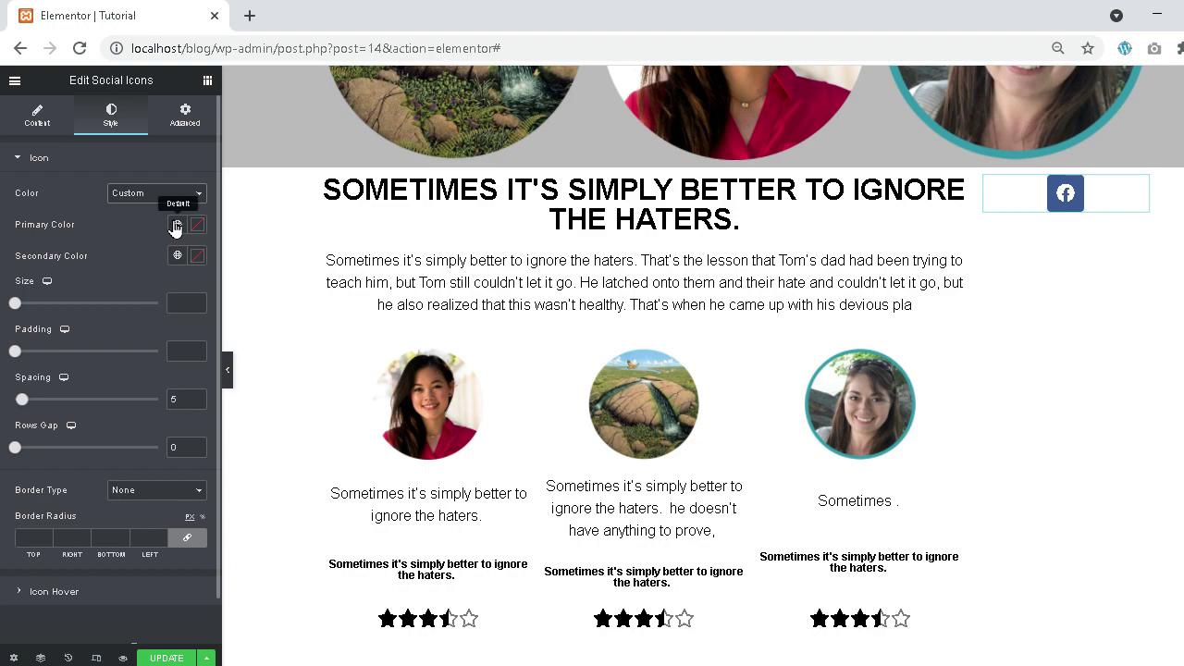
{"action": "left_click", "coordinate": [177, 224]}
{"action": "left_click", "coordinate": [100, 447]}
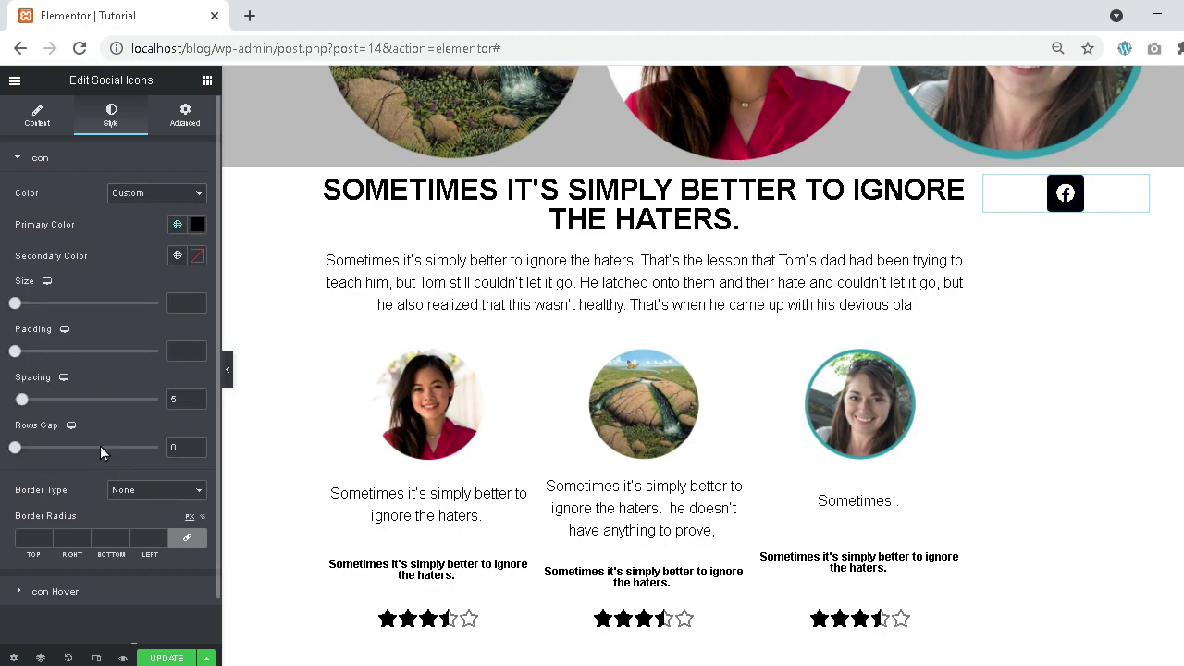
- Change the Facebook icon's shape to Circle
{"action": "left_click", "coordinate": [36, 116]}
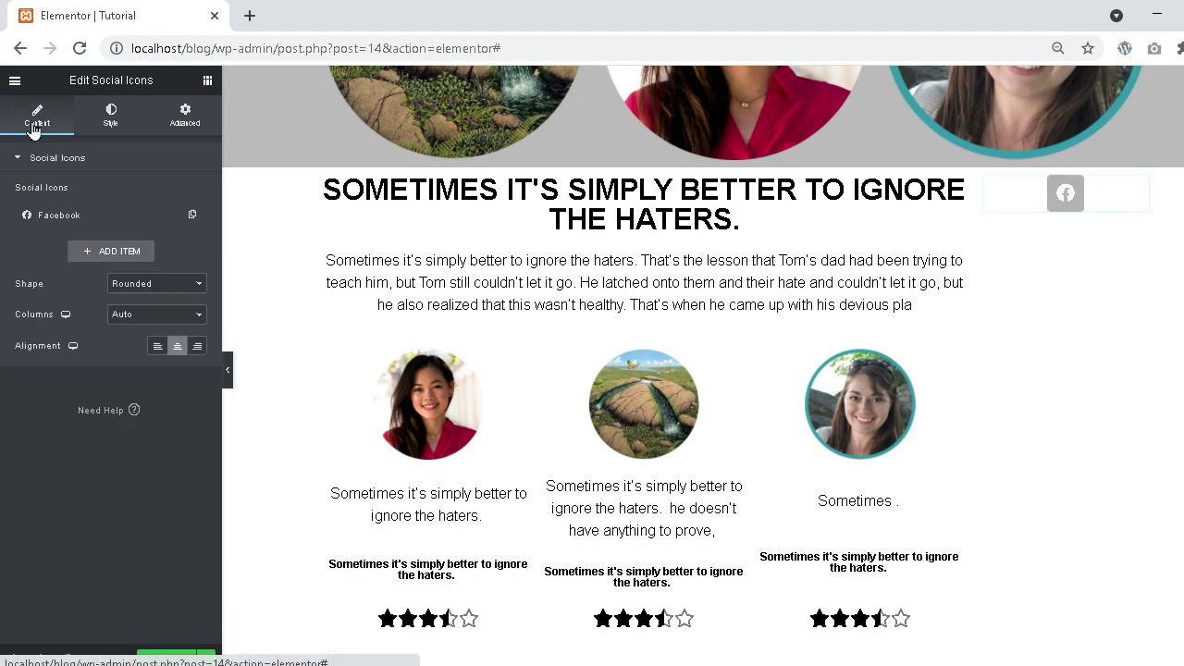
{"action": "left_click", "coordinate": [146, 291]}
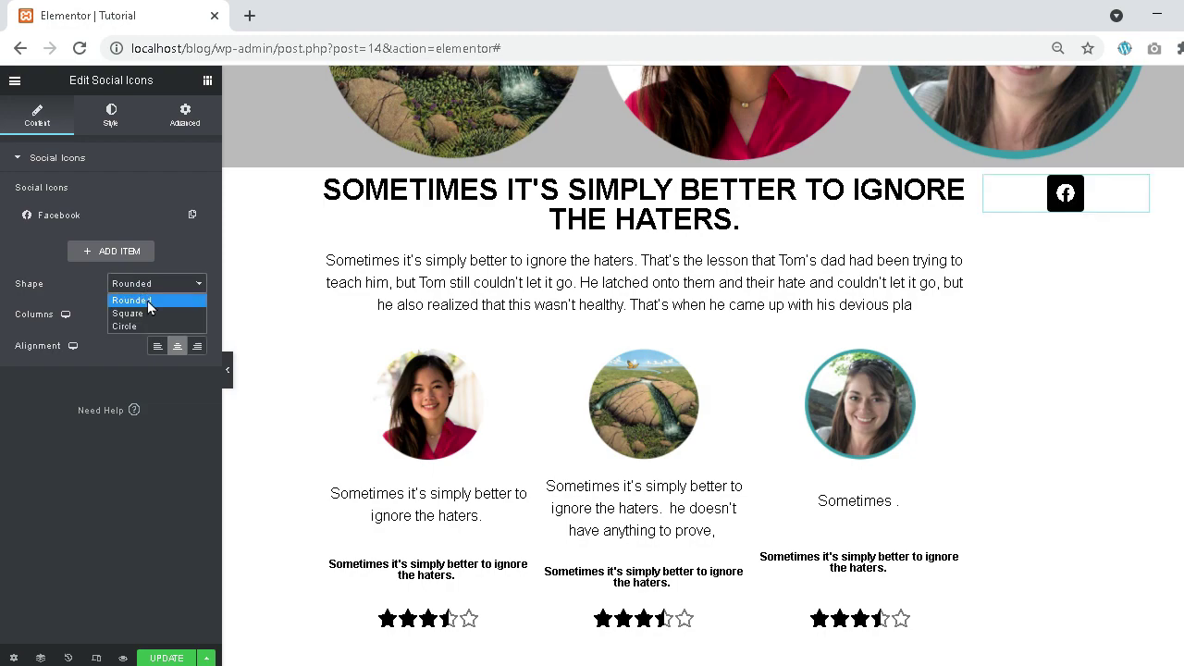
{"action": "left_click", "coordinate": [145, 326]}
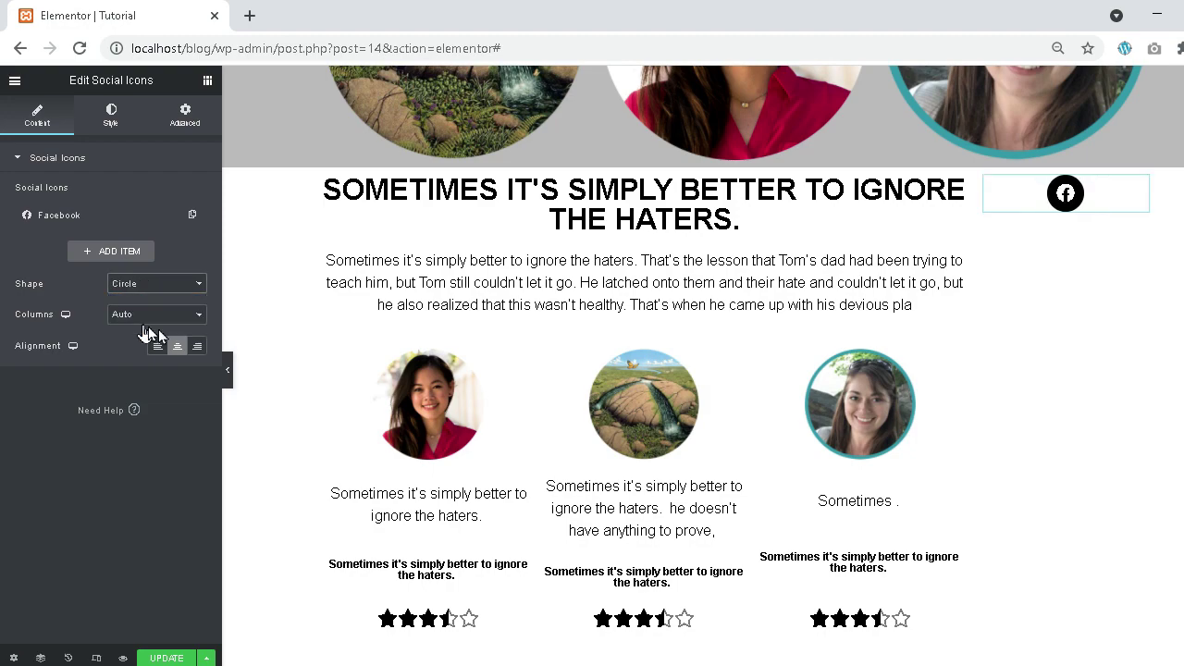
- Set the Social Icons widget's positioning width to Inline (auto)
{"action": "left_click", "coordinate": [172, 124]}
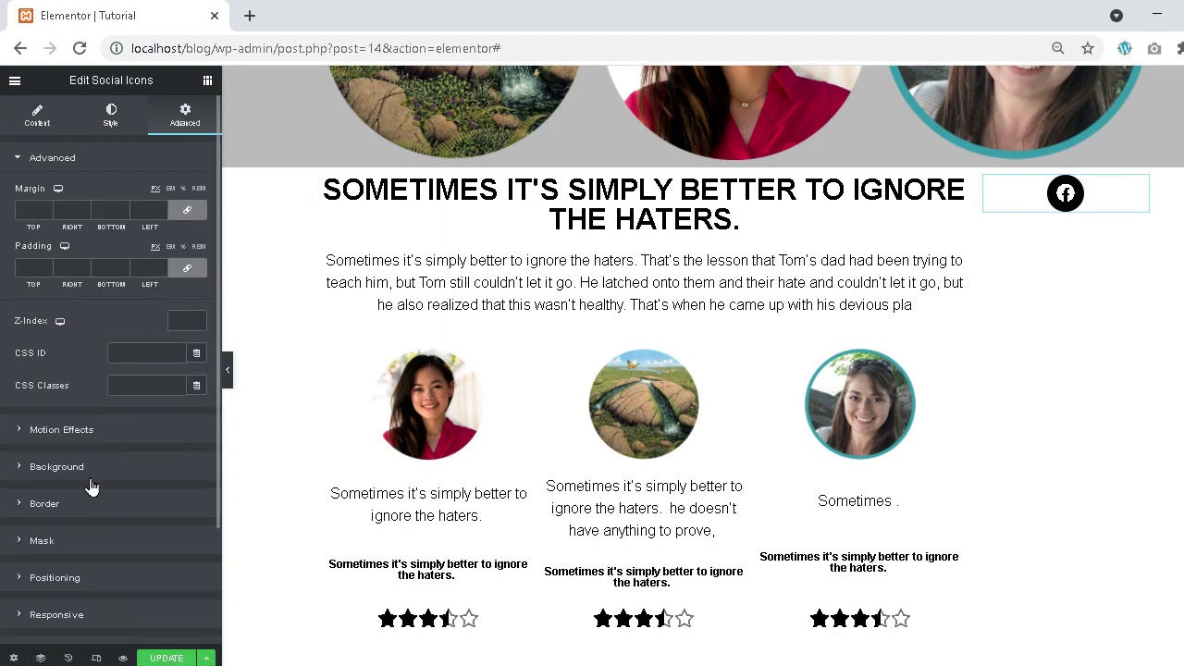
{"action": "left_click", "coordinate": [90, 577]}
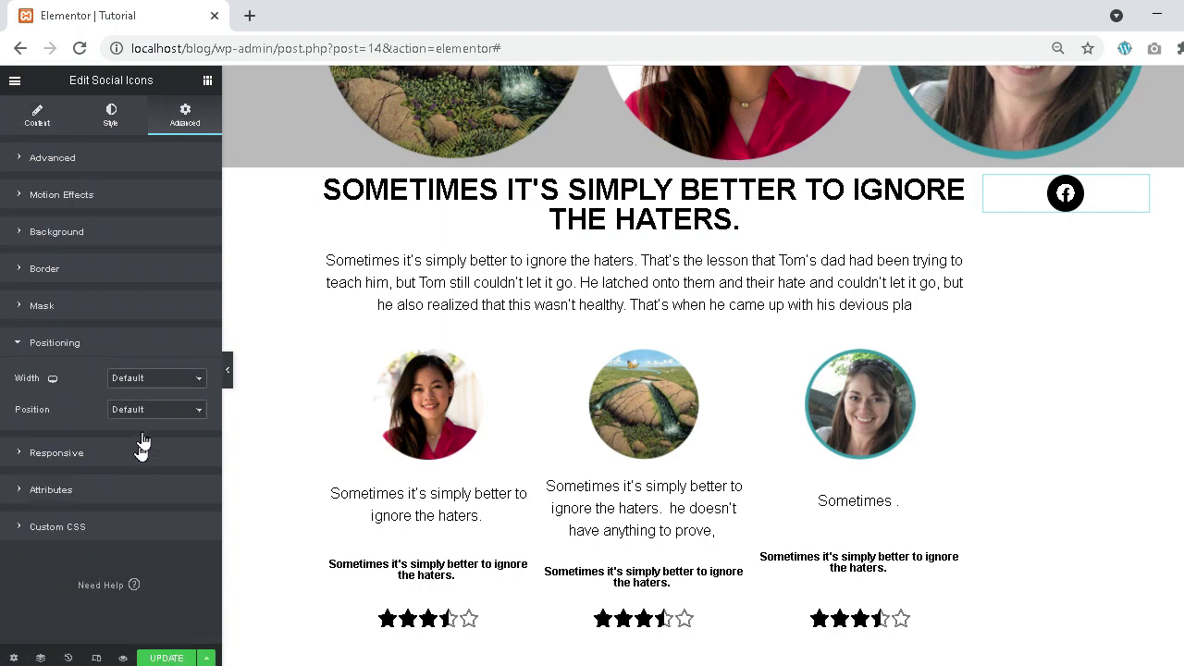
{"action": "left_click", "coordinate": [155, 380]}
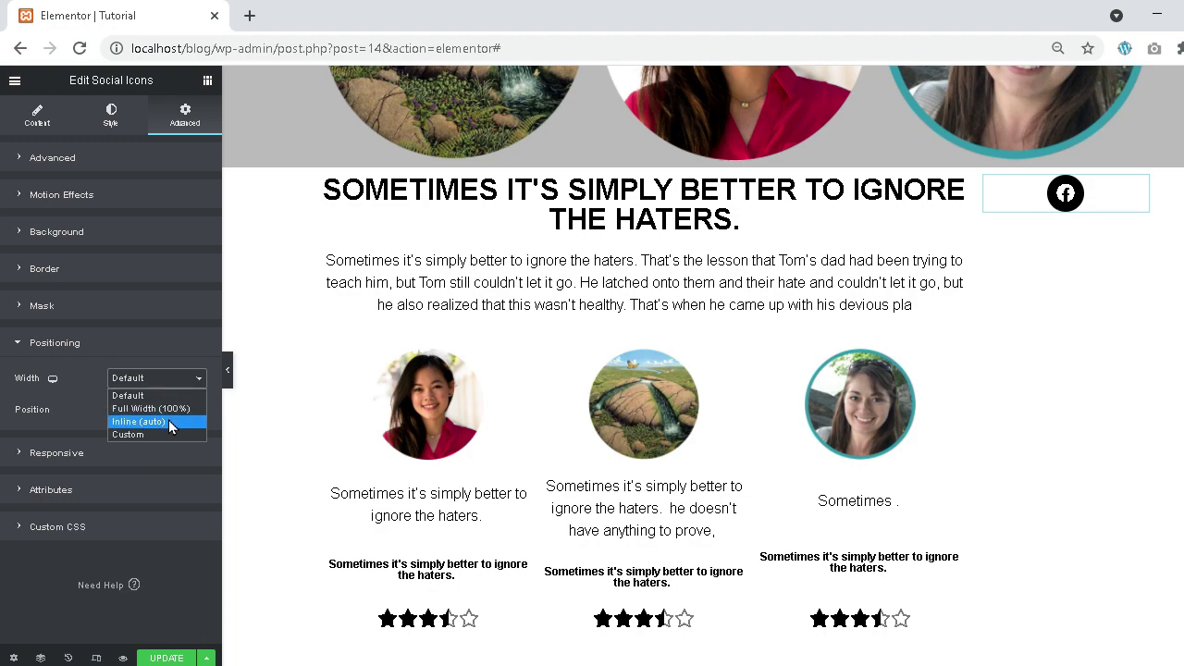
{"action": "left_click", "coordinate": [170, 422]}
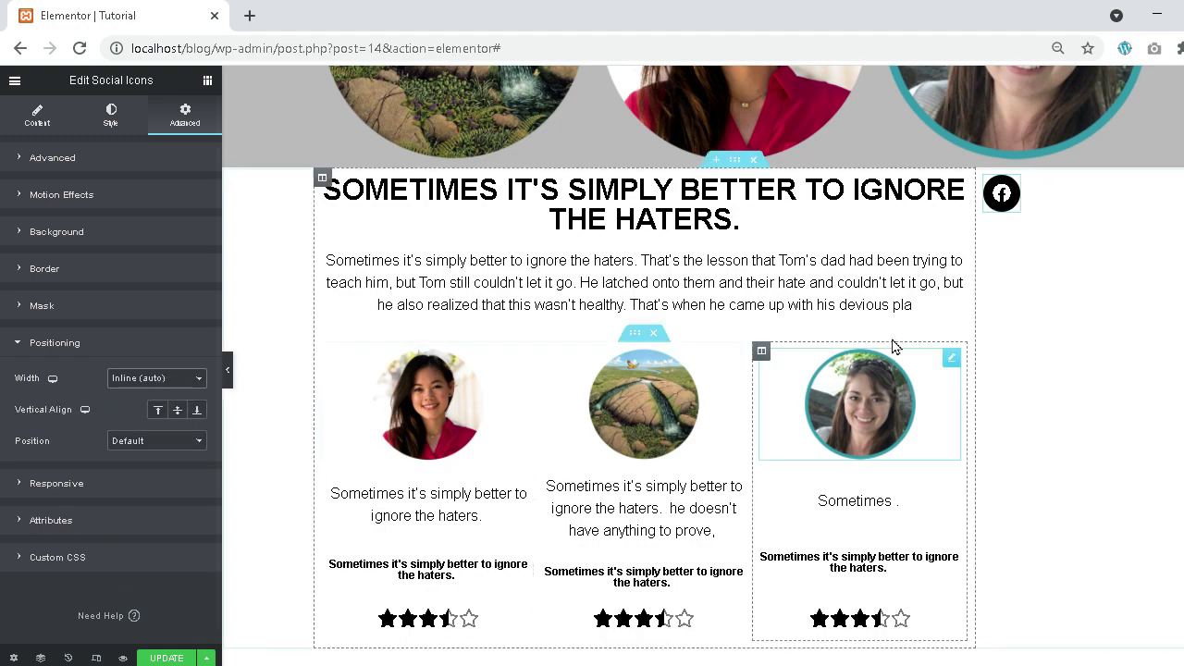
- Duplicate the inline Facebook icon widget twice so that three icons sit side by side in the column
{"action": "right_click", "coordinate": [998, 209]}
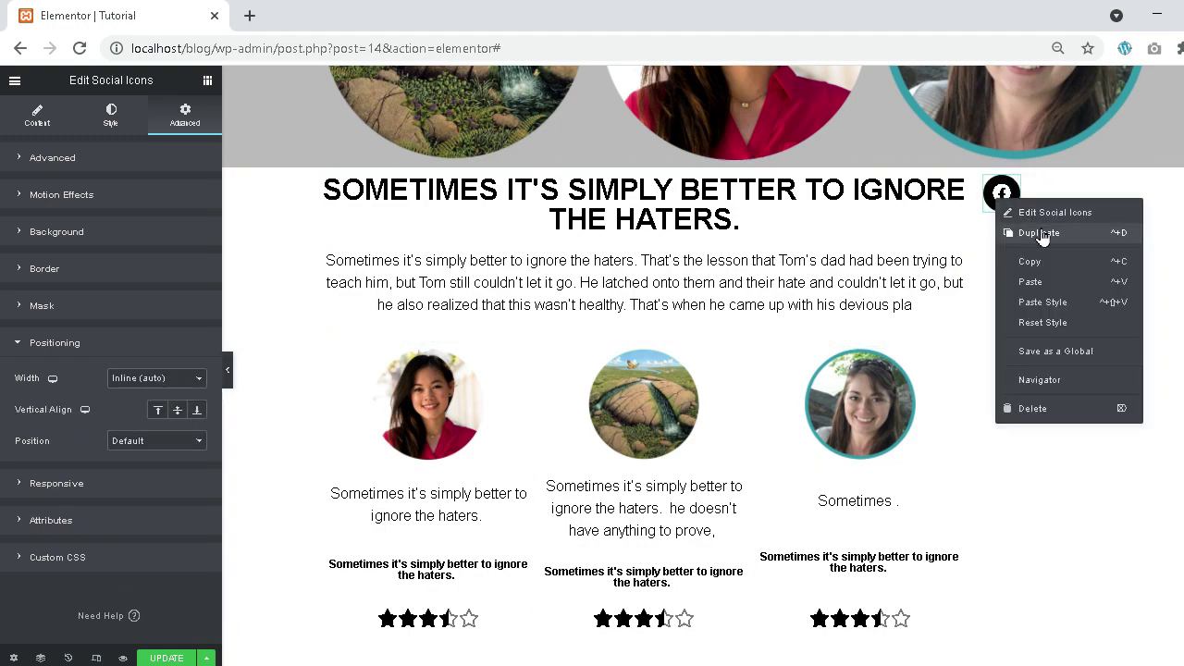
{"action": "left_click", "coordinate": [1039, 233]}
{"action": "right_click", "coordinate": [1010, 204]}
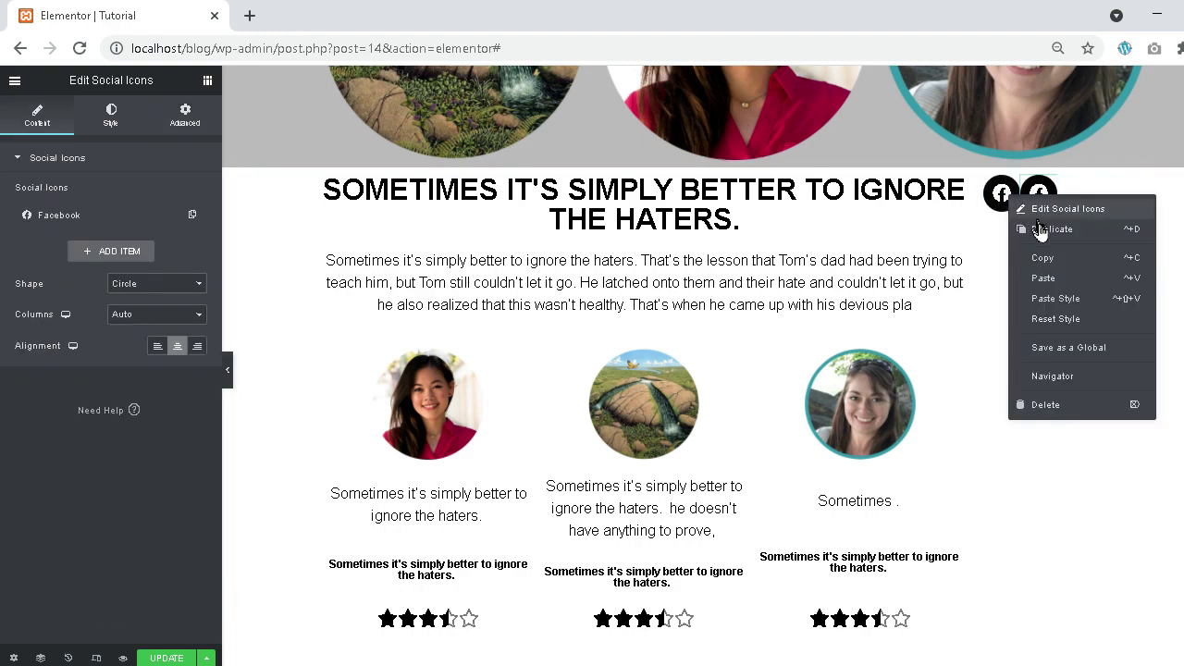
{"action": "left_click", "coordinate": [1038, 228]}
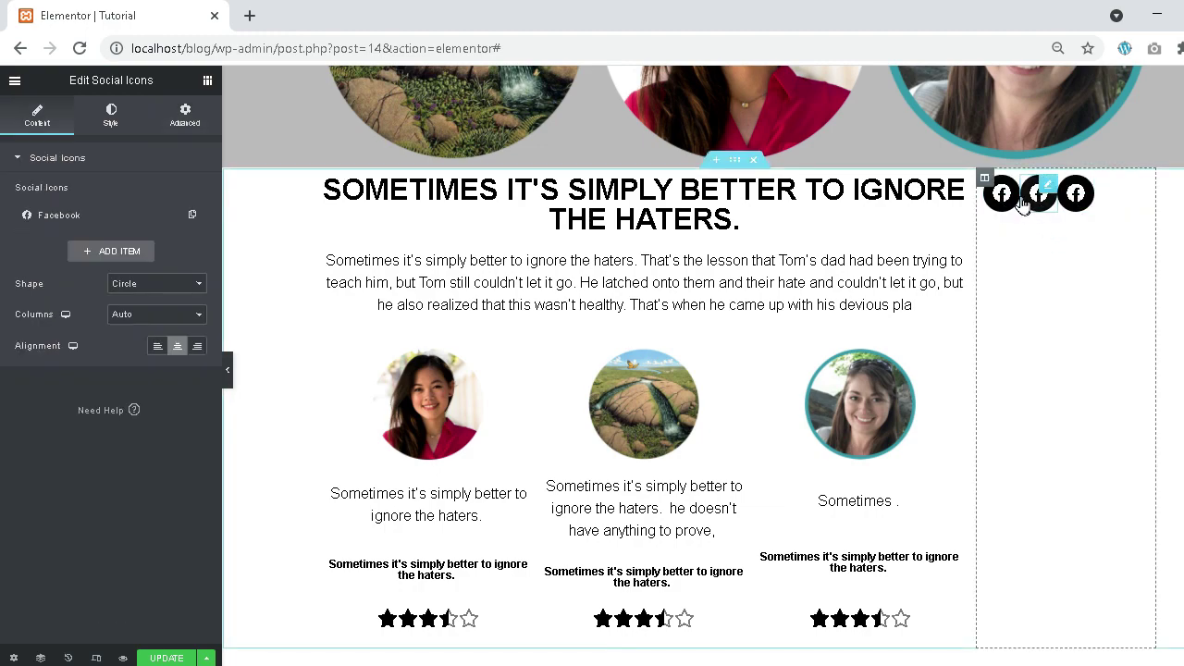
- Duplicate the middle Facebook icon widget once more so that four icons sit side by side in the column
{"action": "right_click", "coordinate": [1023, 198]}
{"action": "left_click", "coordinate": [1062, 229]}
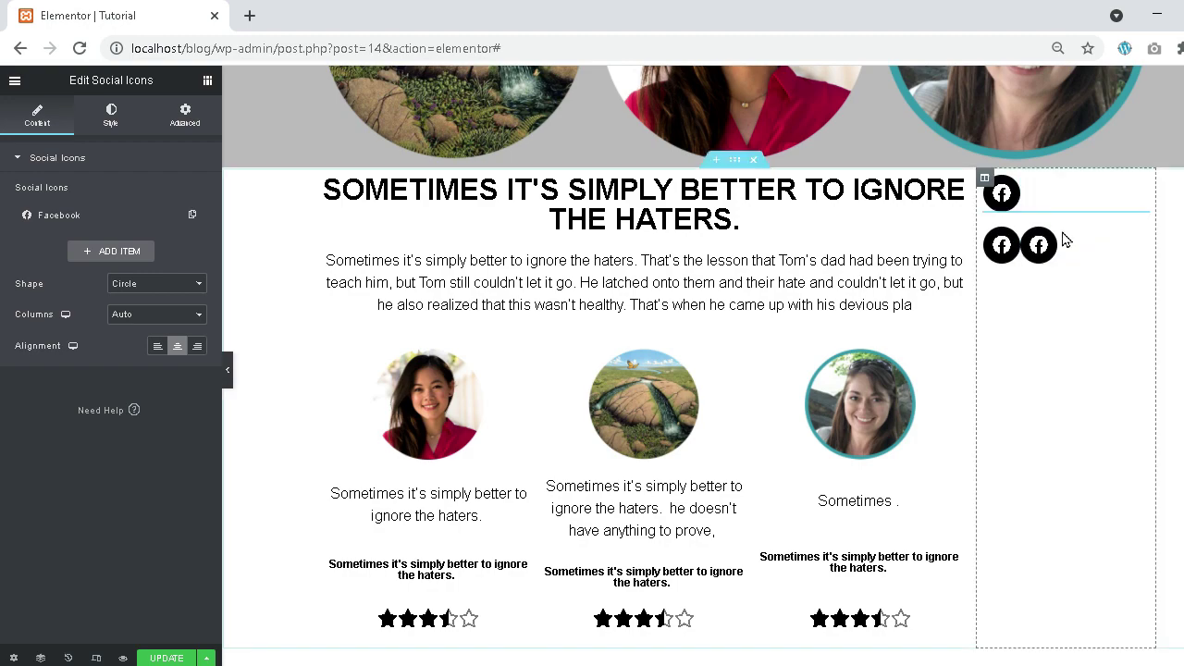
- Try Middle as the icon column's vertical alignment and settle on Bottom
{"action": "left_click", "coordinate": [985, 177]}
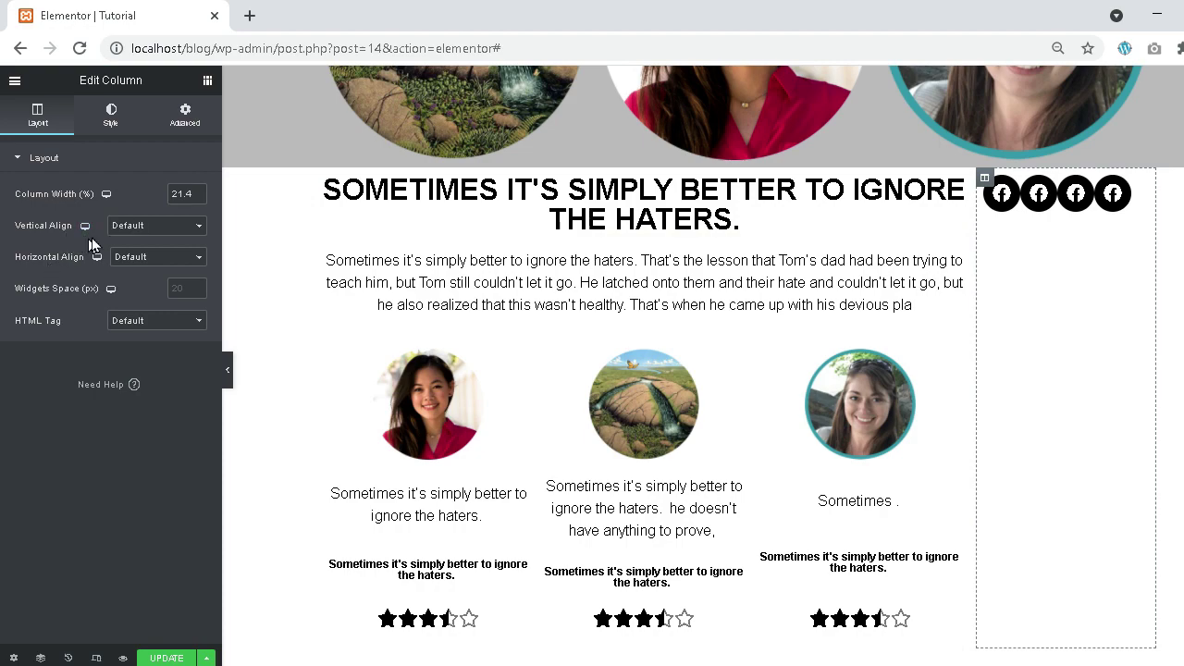
{"action": "left_click", "coordinate": [128, 227]}
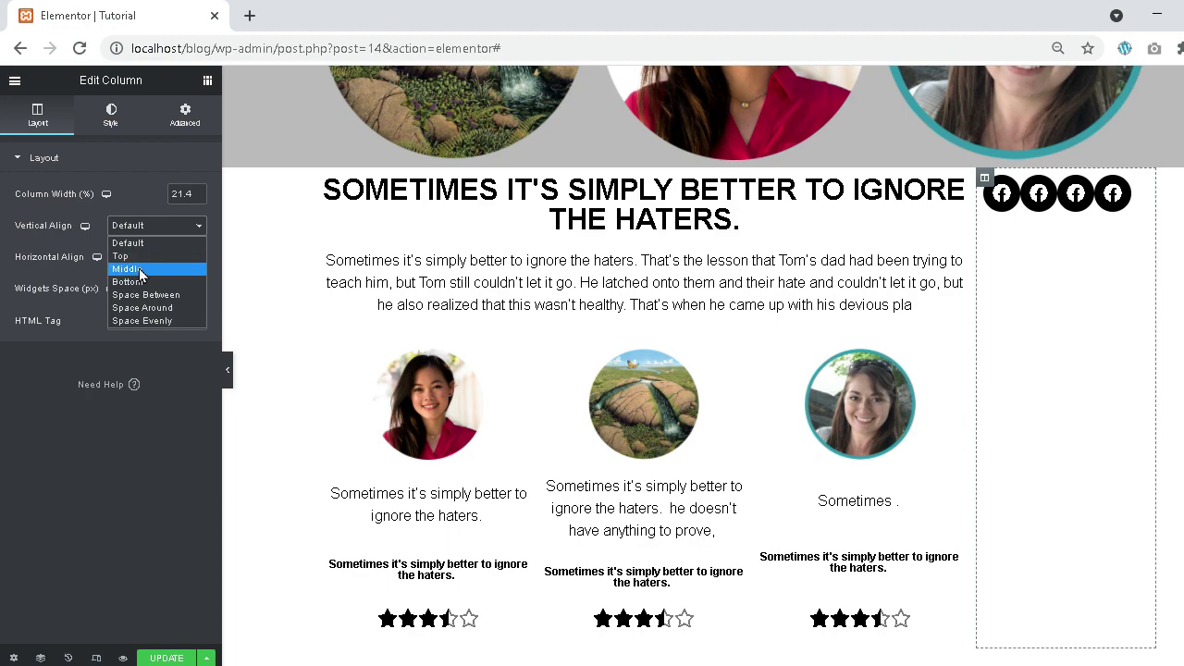
{"action": "left_click", "coordinate": [139, 268]}
{"action": "scroll", "coordinate": [684, 289], "scroll_direction": "down", "scroll_amount": 1}
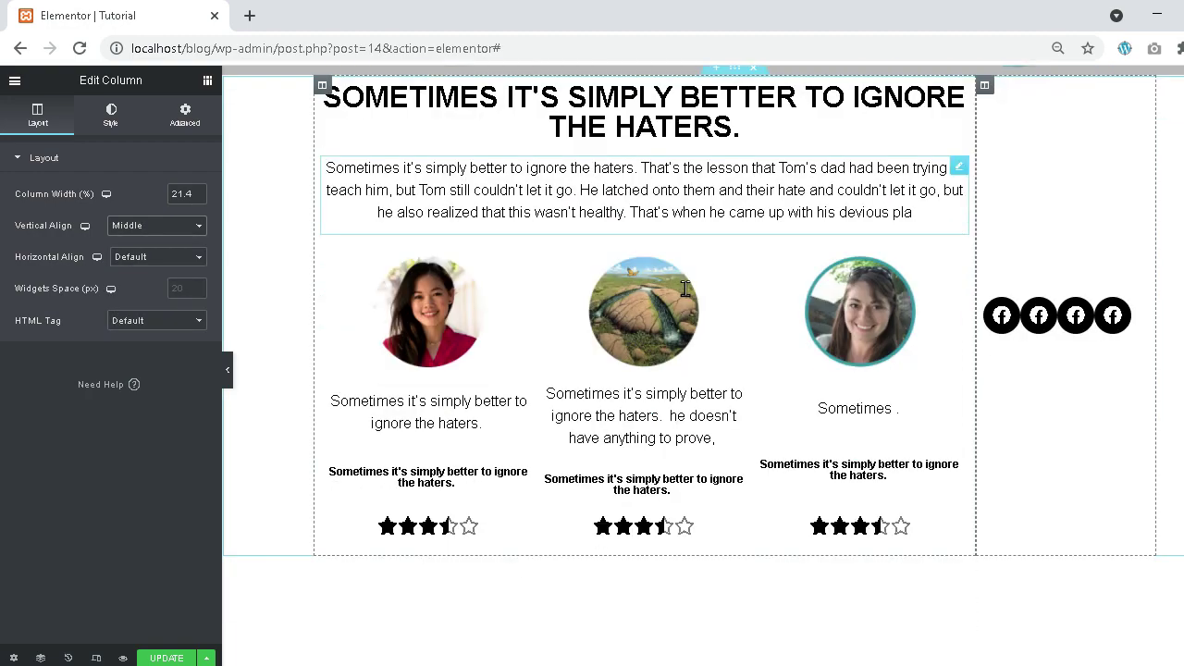
{"action": "left_click", "coordinate": [136, 230]}
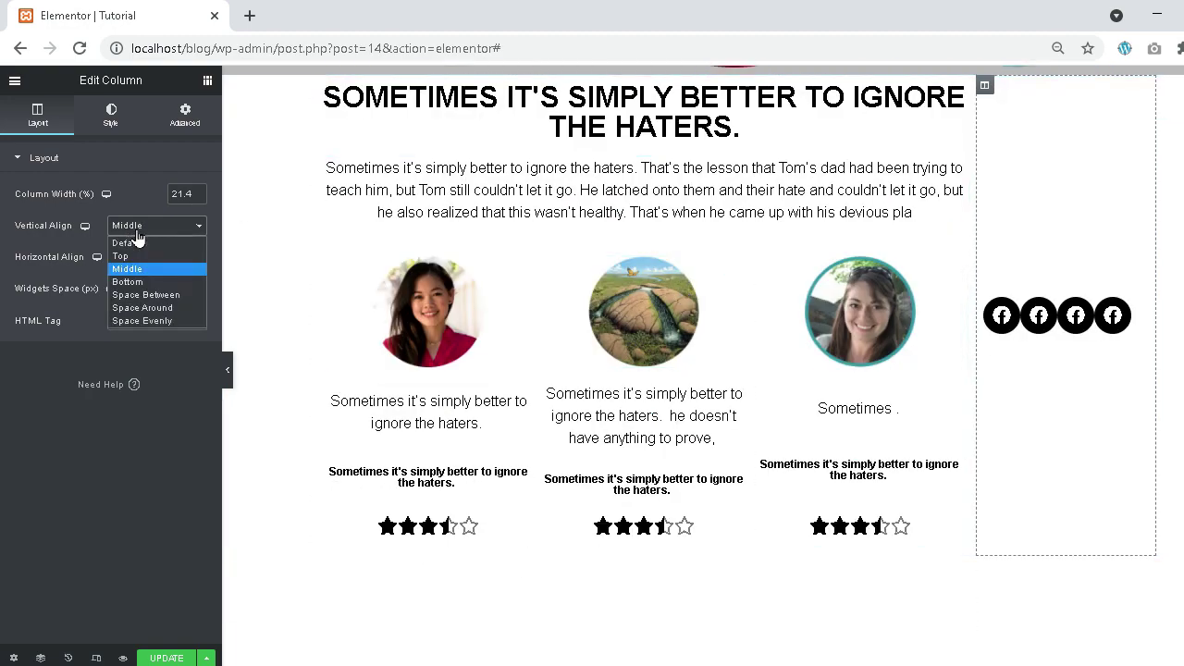
{"action": "left_click", "coordinate": [156, 282]}
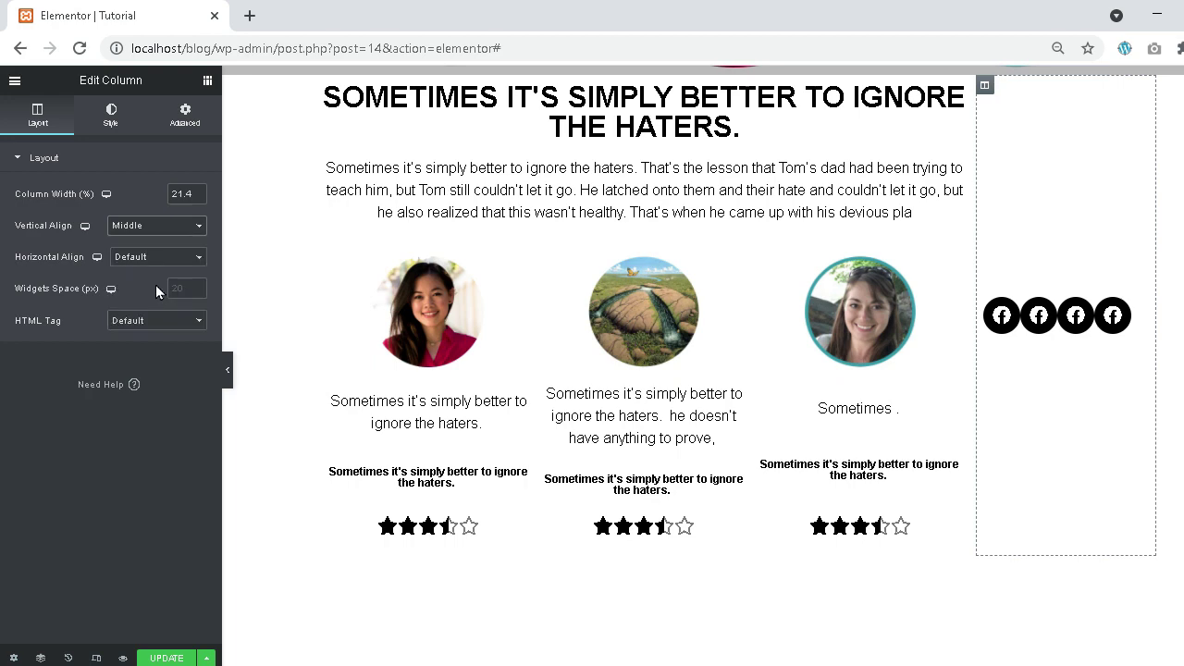
{"action": "left_click", "coordinate": [138, 231]}
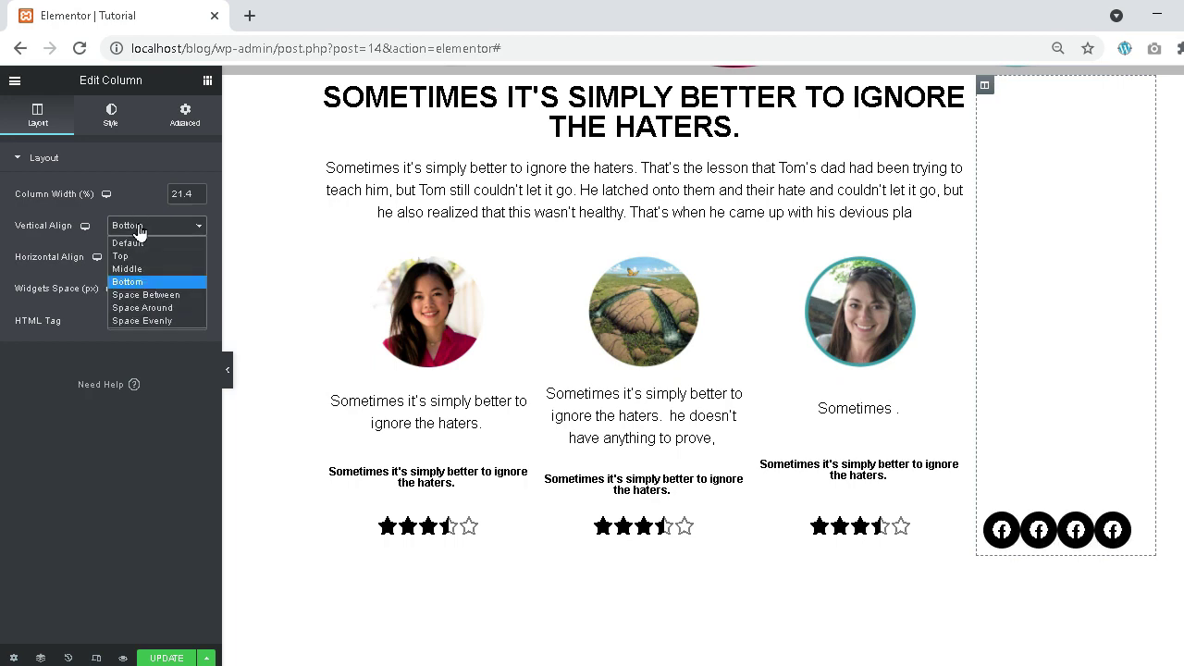
{"action": "left_click", "coordinate": [138, 231]}
- Try Center and Start as the icon column's horizontal alignment and settle on End
{"action": "left_click", "coordinate": [139, 258]}
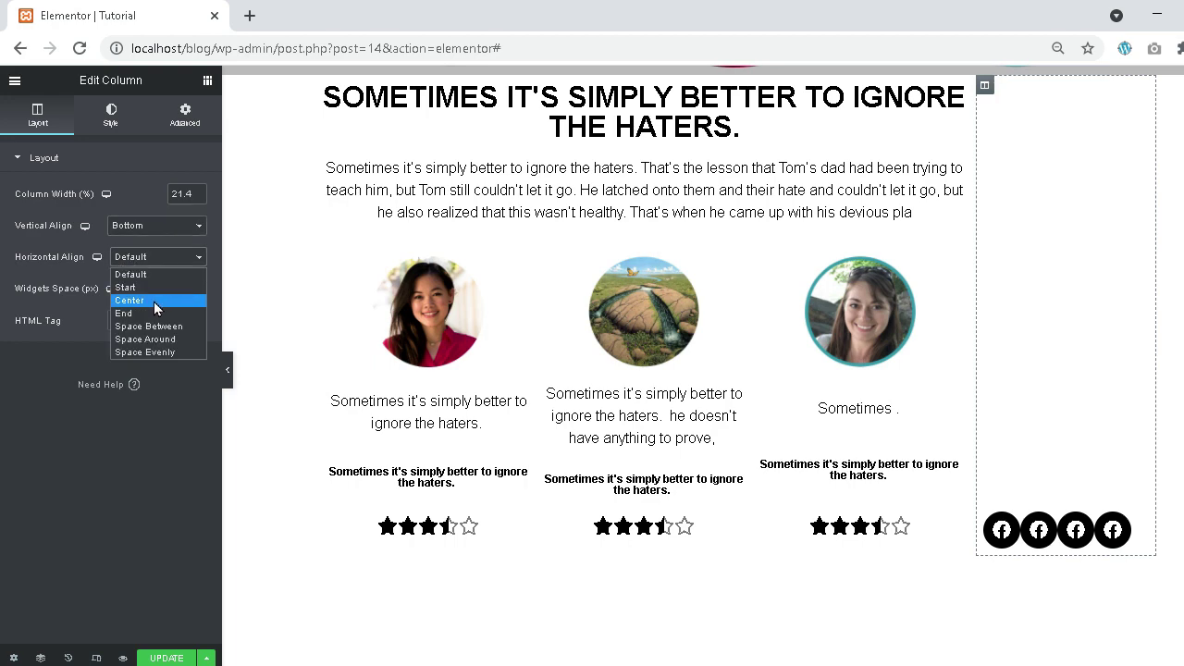
{"action": "left_click", "coordinate": [154, 302]}
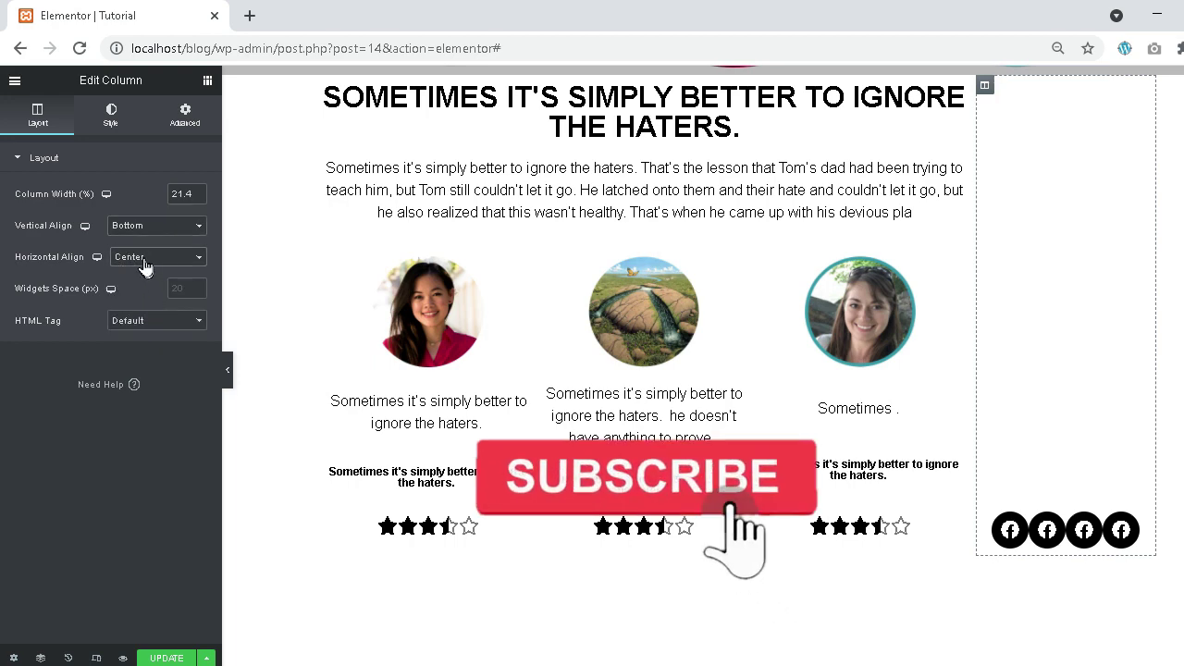
{"action": "left_click", "coordinate": [146, 269]}
{"action": "left_click", "coordinate": [150, 293]}
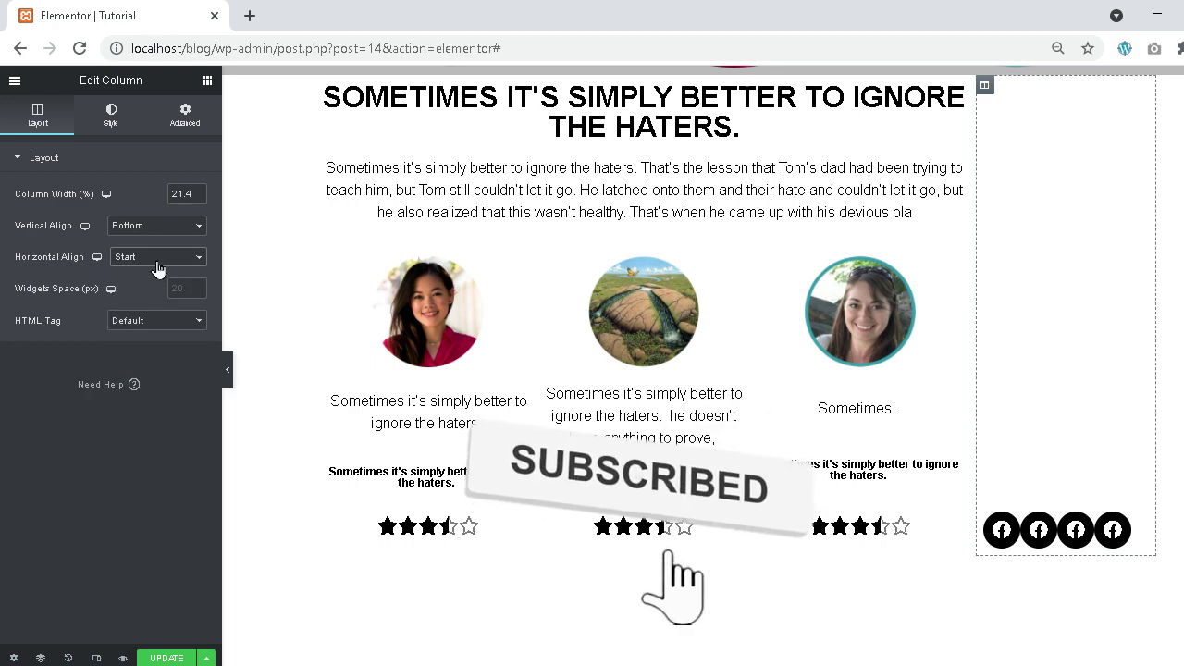
{"action": "left_click", "coordinate": [157, 262]}
{"action": "left_click", "coordinate": [159, 311]}
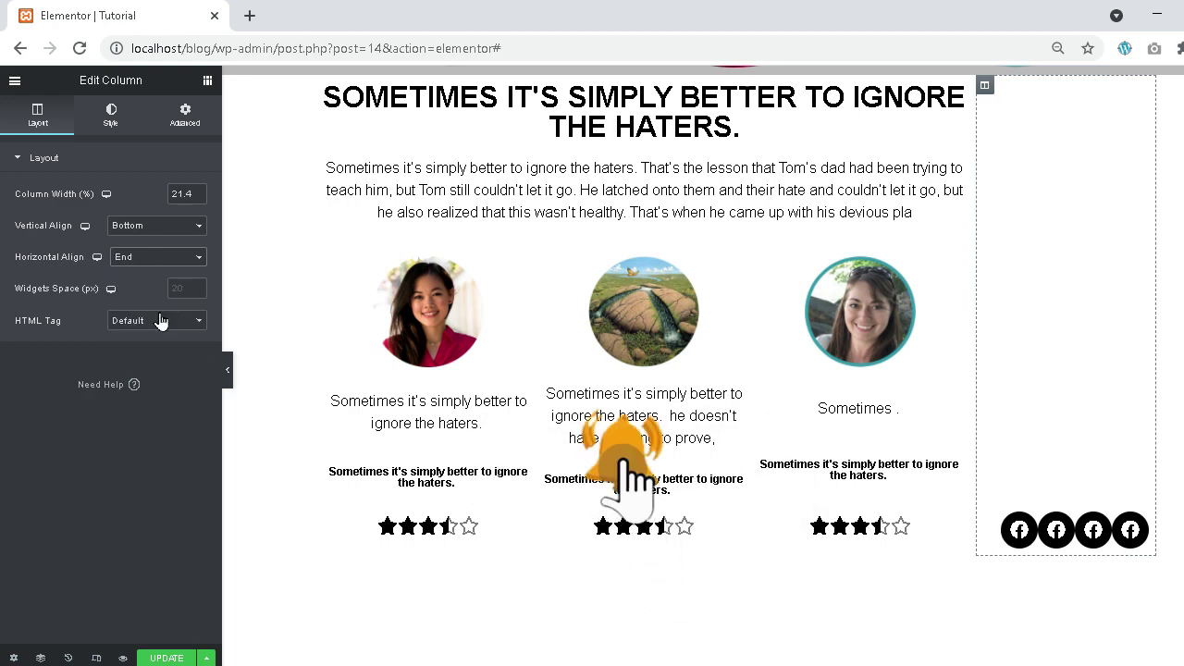
- Try Space Between, Space Around and Space Evenly as the icon column's horizontal alignment and return it to End
{"action": "left_click", "coordinate": [155, 263]}
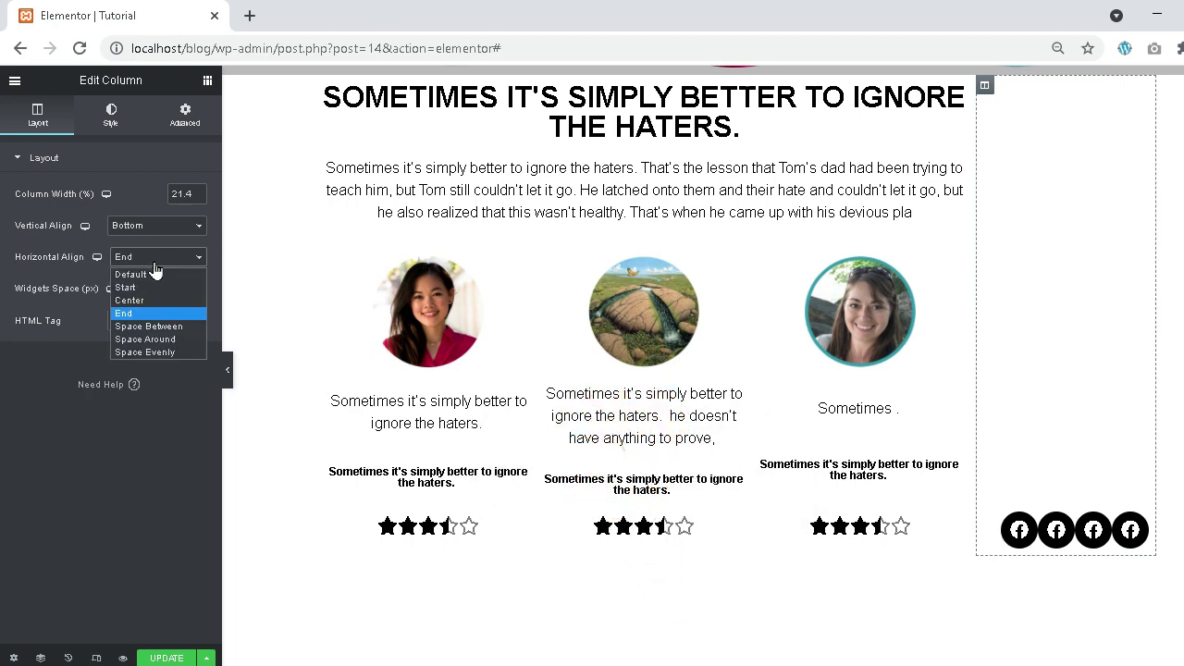
{"action": "left_click", "coordinate": [154, 328]}
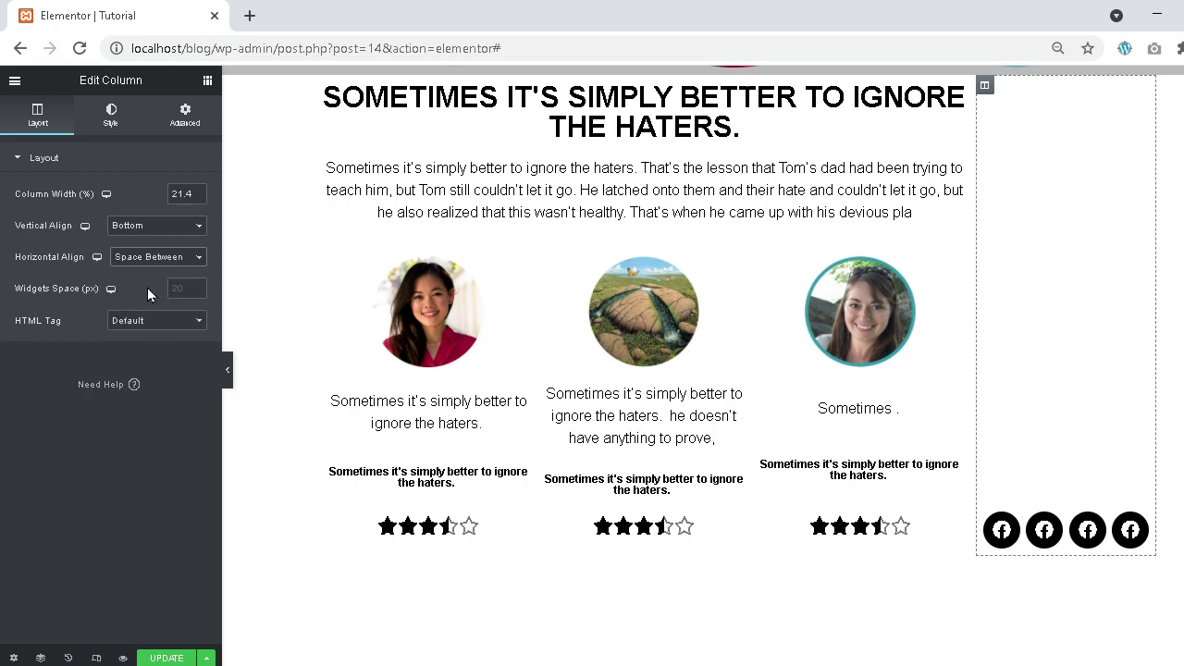
{"action": "left_click", "coordinate": [146, 227]}
{"action": "left_click", "coordinate": [146, 229]}
{"action": "left_click", "coordinate": [148, 262]}
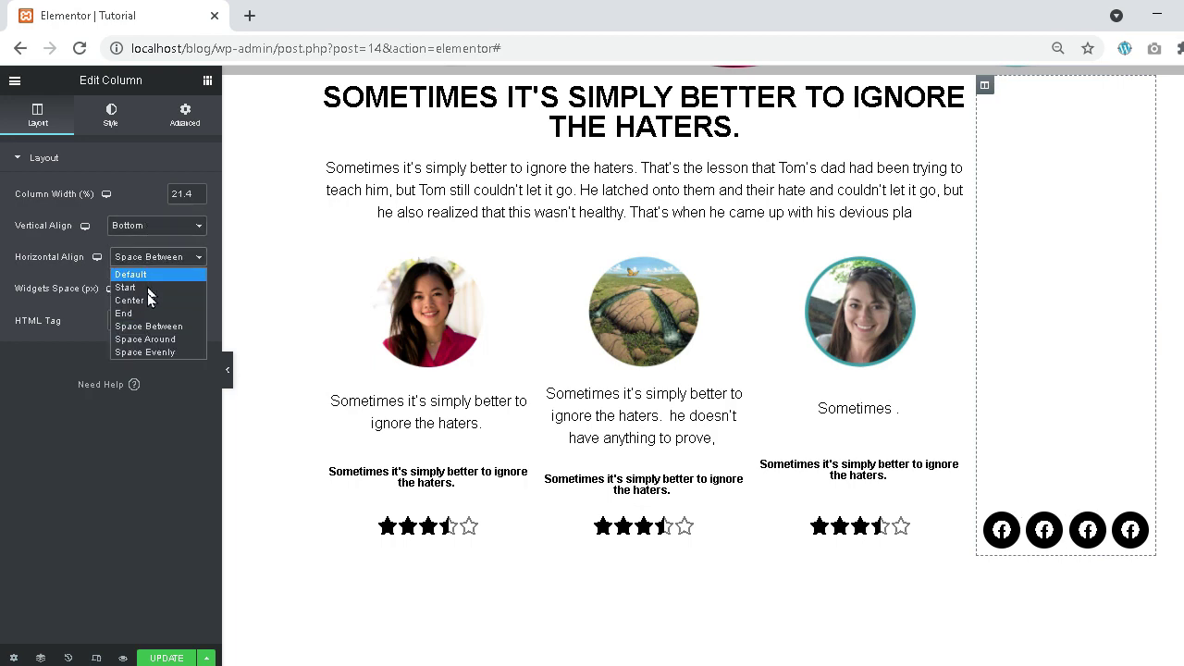
{"action": "left_click", "coordinate": [151, 340]}
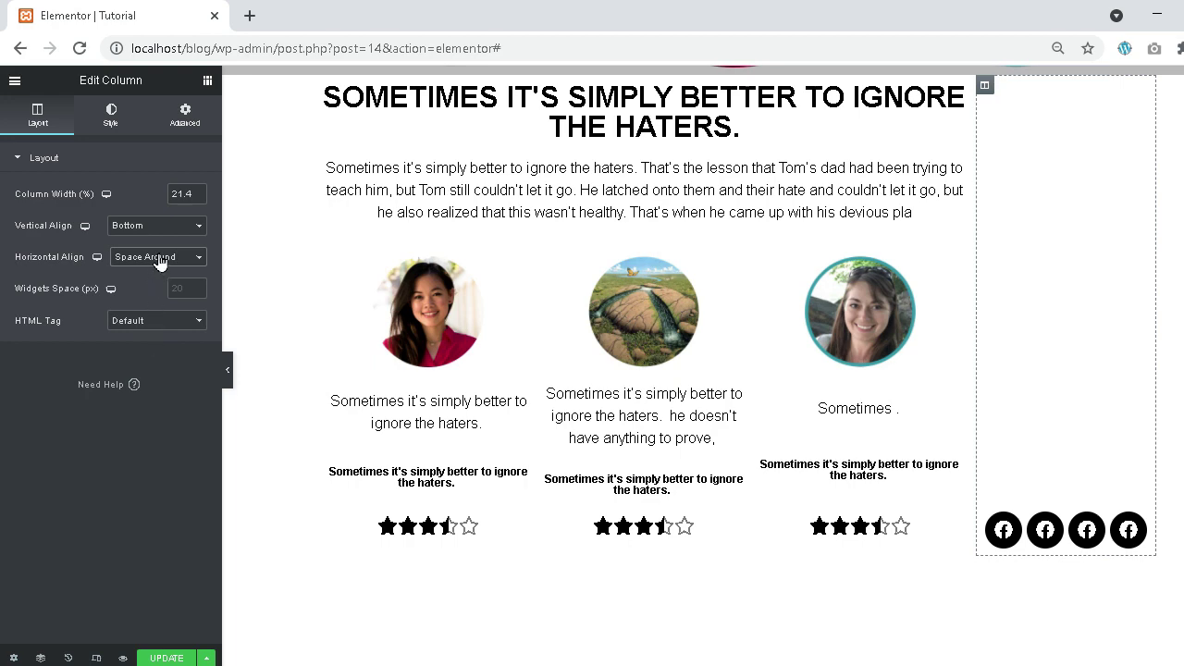
{"action": "left_click", "coordinate": [159, 263]}
{"action": "left_click", "coordinate": [160, 357]}
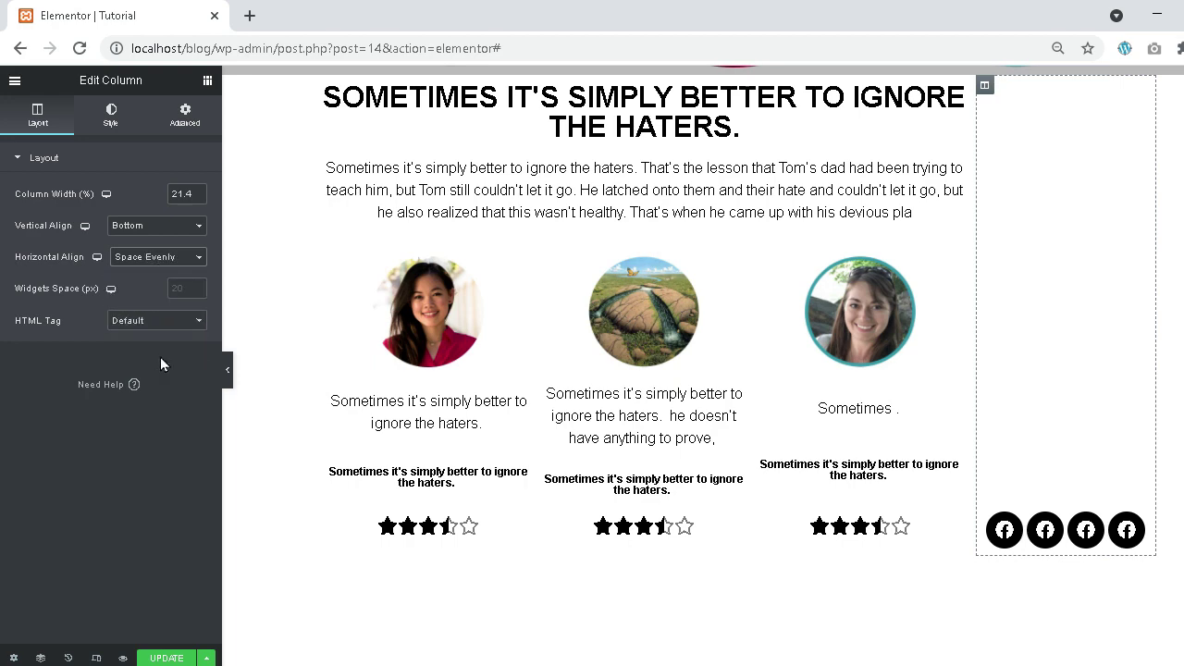
{"action": "left_click", "coordinate": [159, 261]}
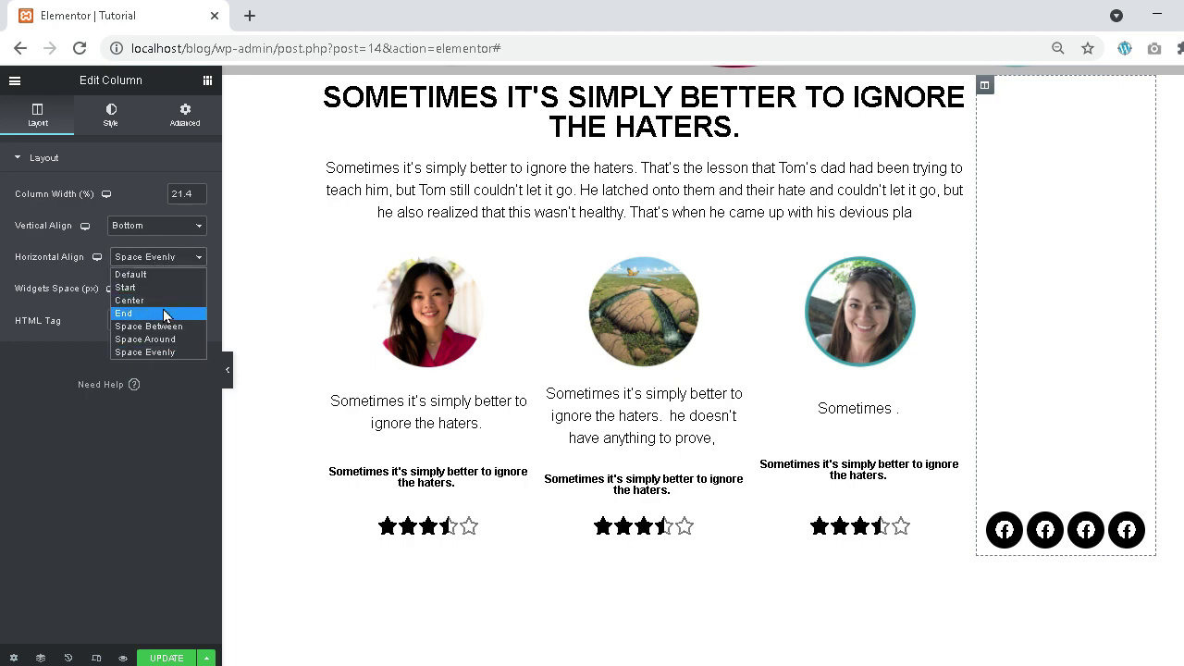
{"action": "left_click", "coordinate": [163, 312]}
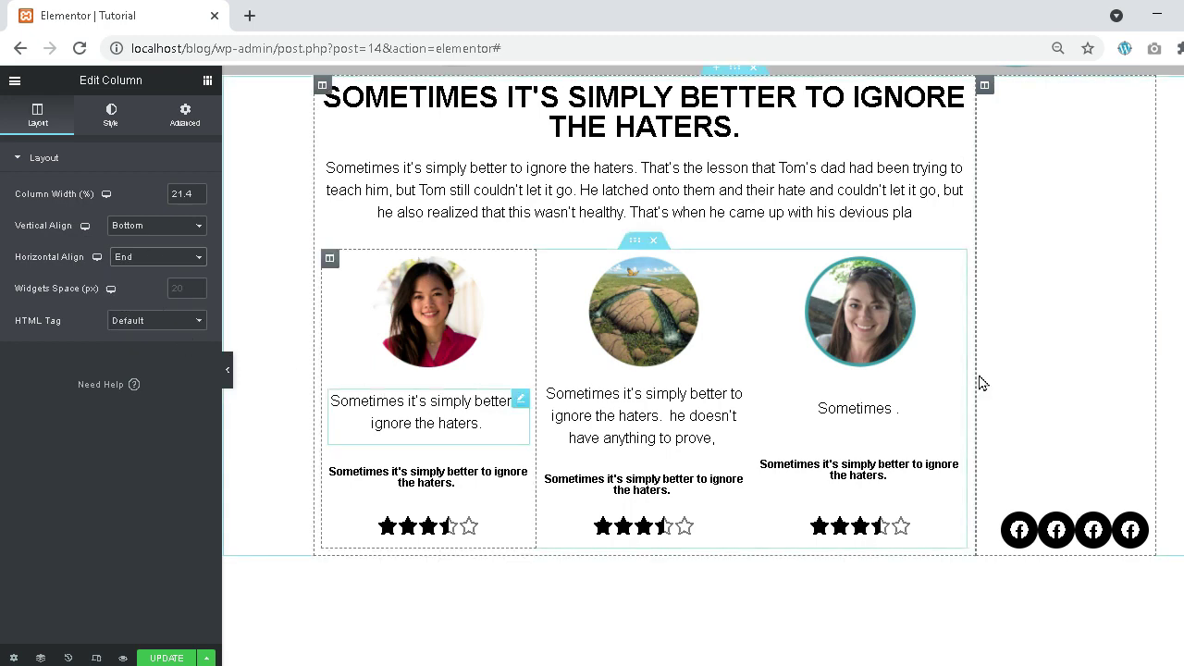